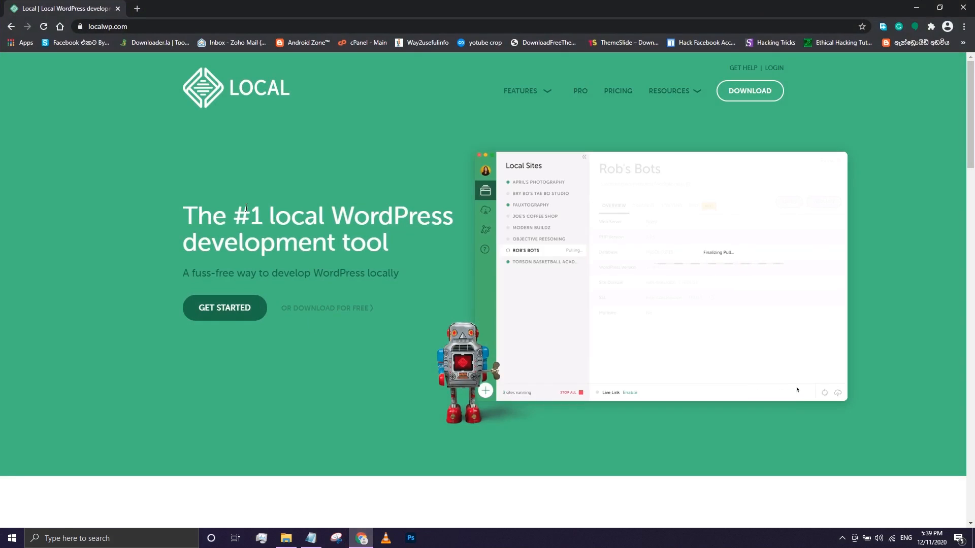
# - Look through the Local homepage, from its features and Local Pro sections down to the footer
pyautogui.click(142, 26)
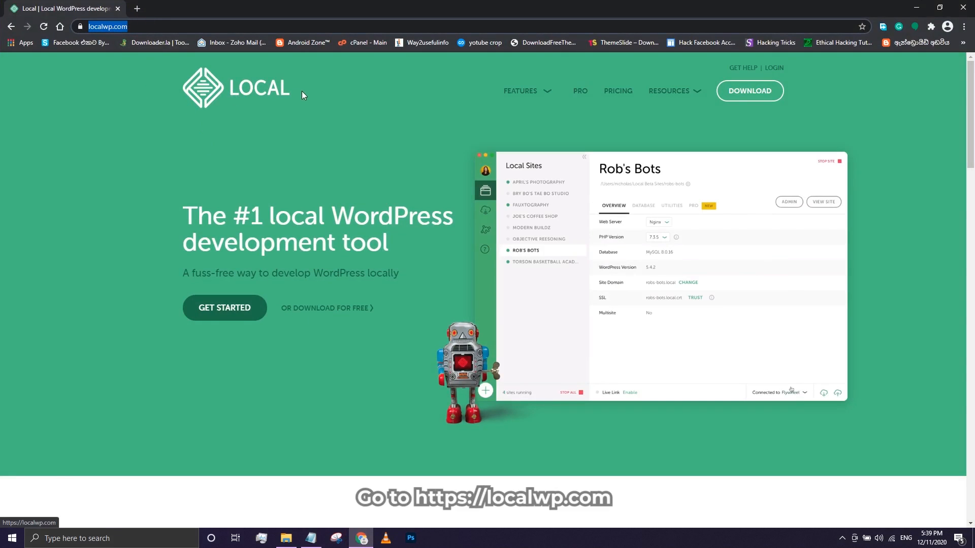
pyautogui.scroll(-1, 628, 274)
pyautogui.scroll(1, 629, 274)
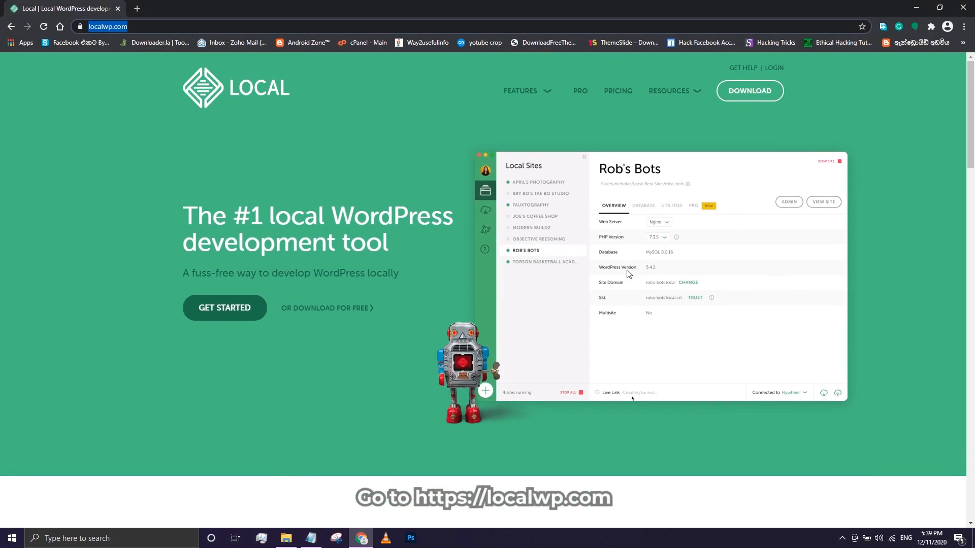
pyautogui.scroll(-10, 629, 274)
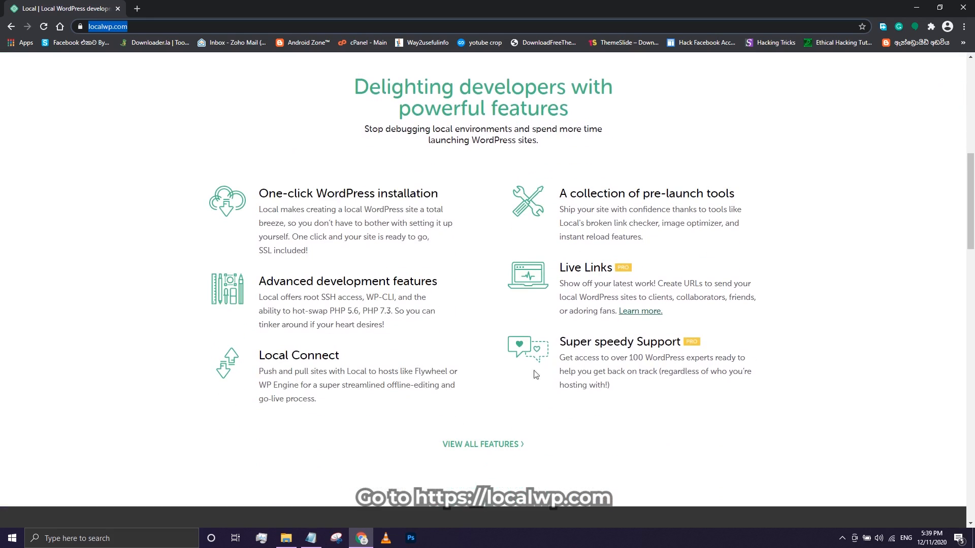
pyautogui.scroll(-8, 597, 362)
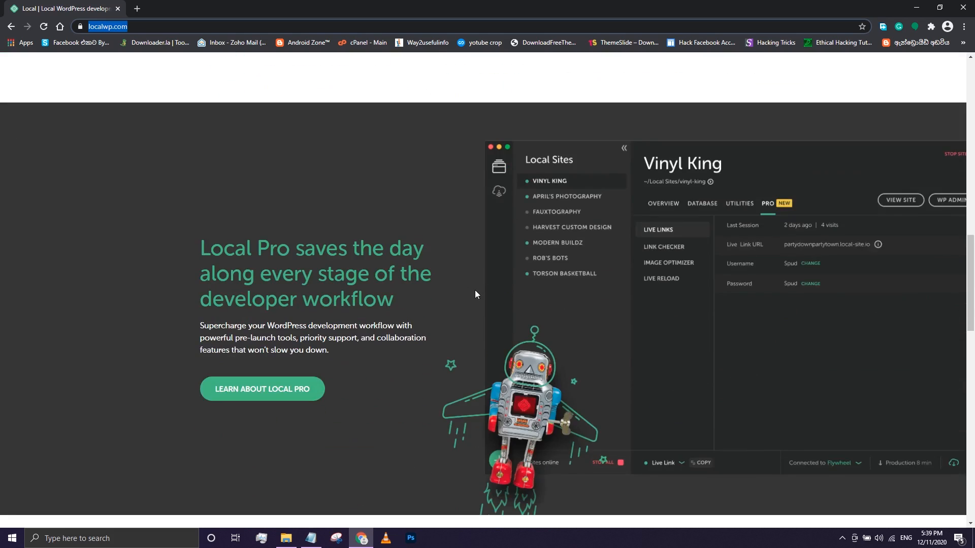
pyautogui.scroll(-10, 476, 293)
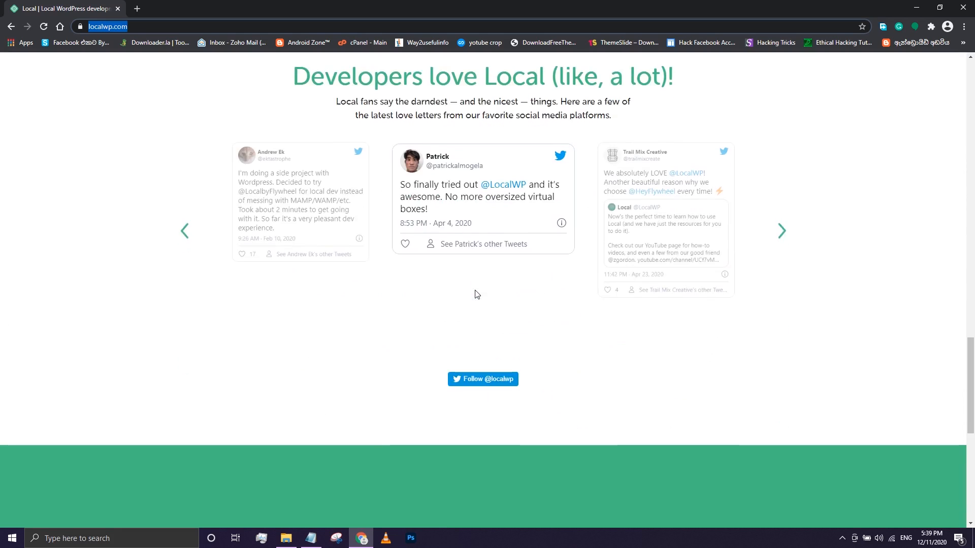
pyautogui.scroll(-8, 476, 294)
pyautogui.scroll(2, 544, 289)
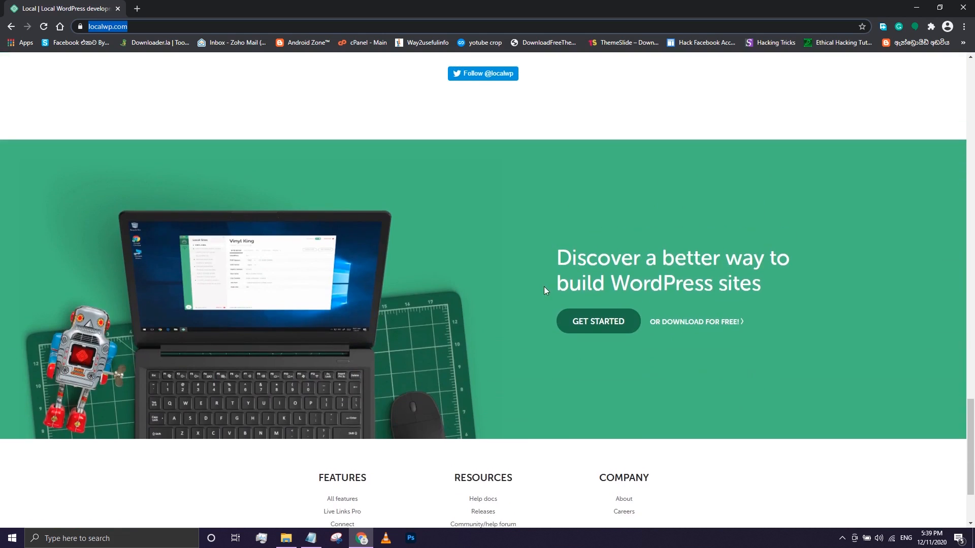
pyautogui.scroll(-2, 680, 281)
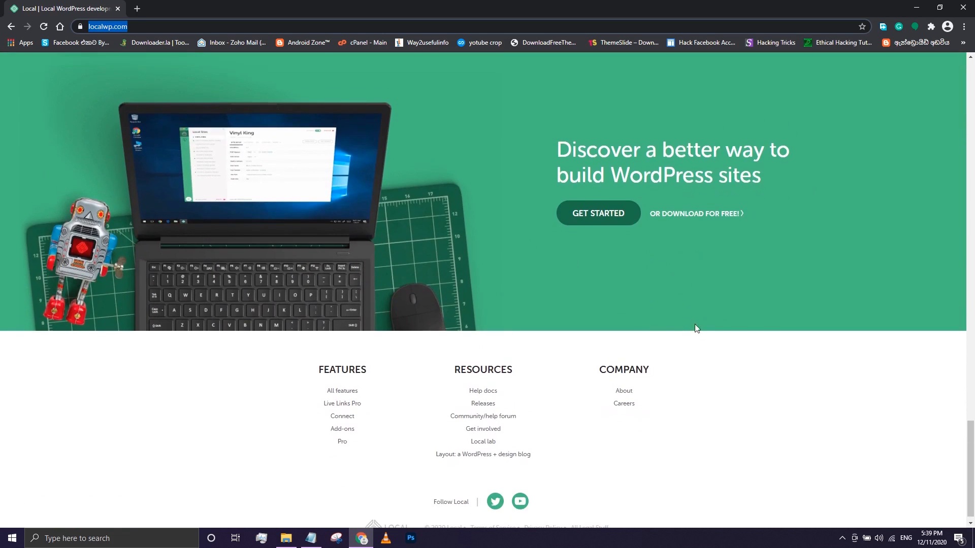
pyautogui.scroll(10, 695, 325)
pyautogui.scroll(20, 693, 325)
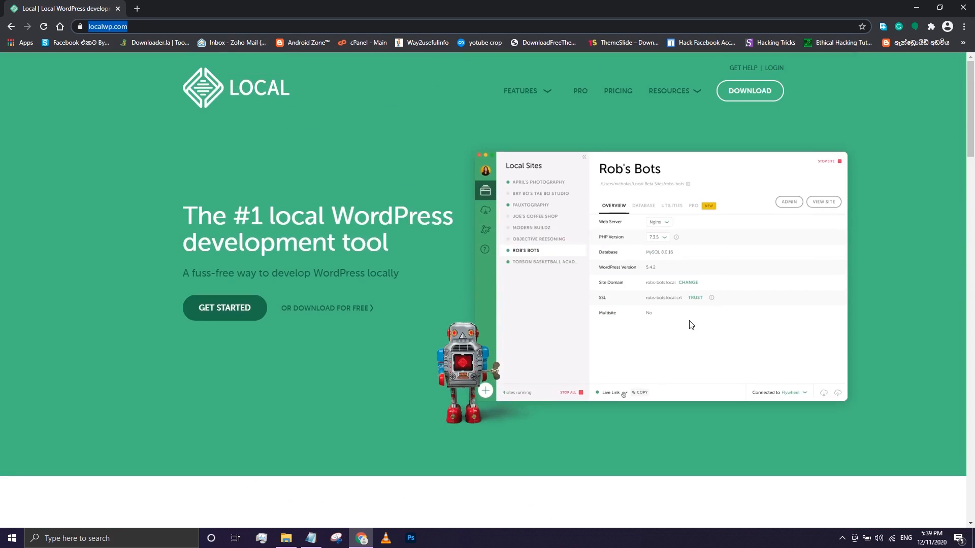
# - Open the Local download form and choose Windows as the platform
pyautogui.click(232, 315)
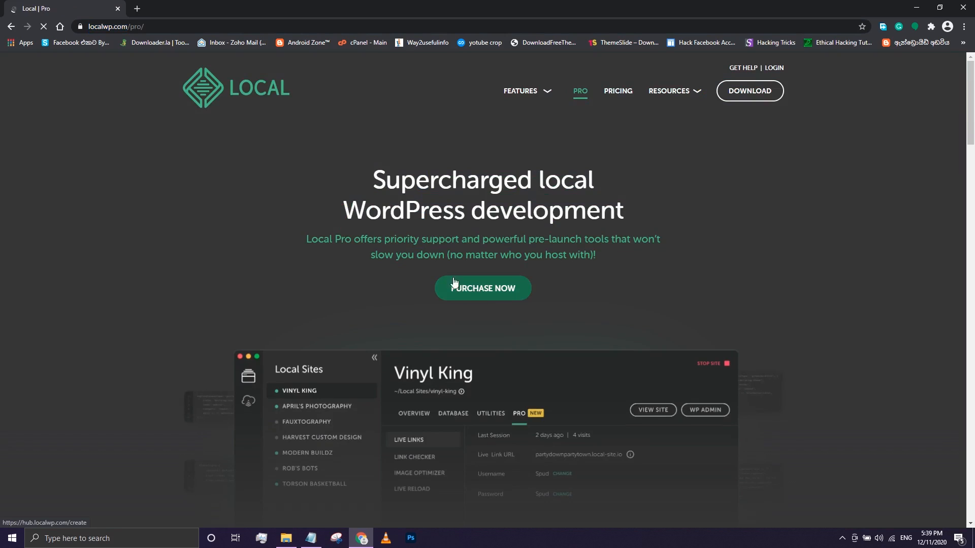
pyautogui.click(759, 98)
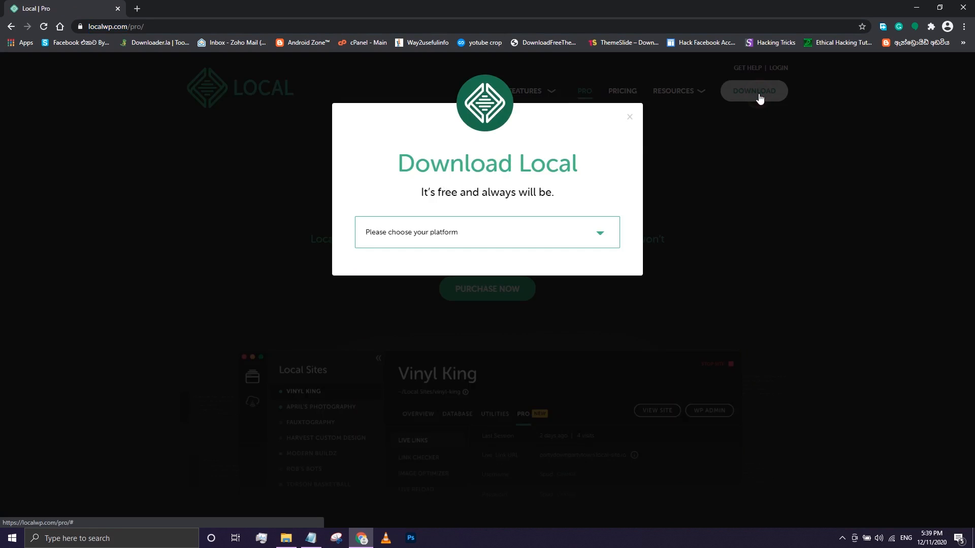
pyautogui.click(421, 234)
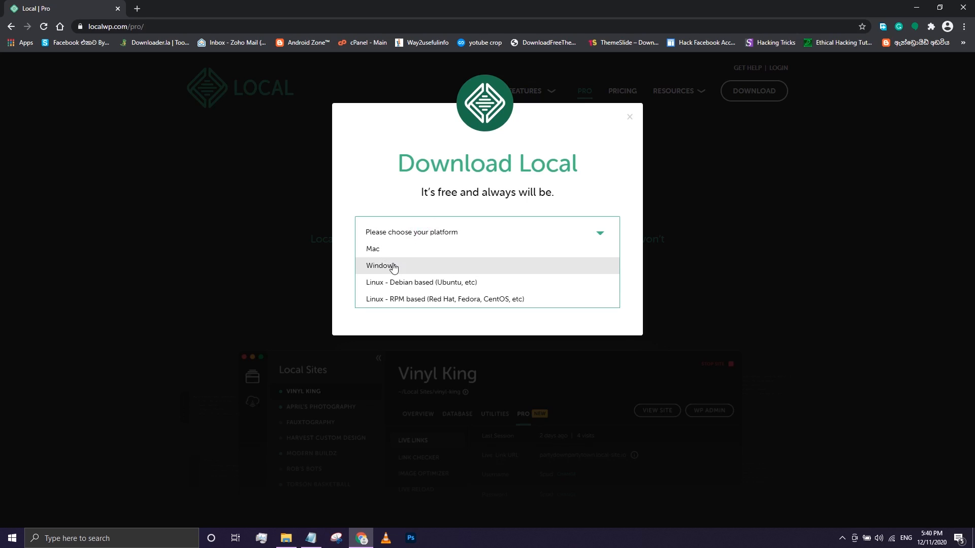
pyautogui.click(3, 544)
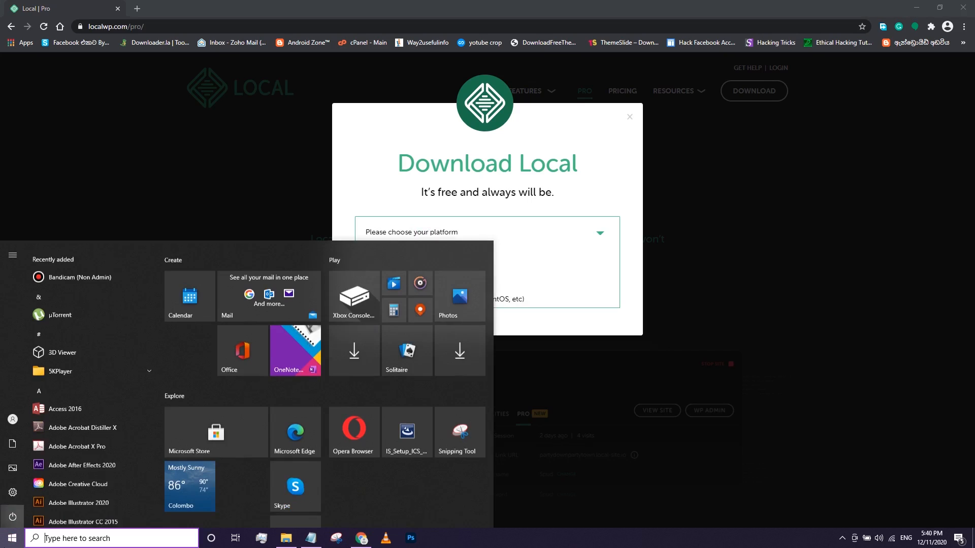
pyautogui.click(589, 178)
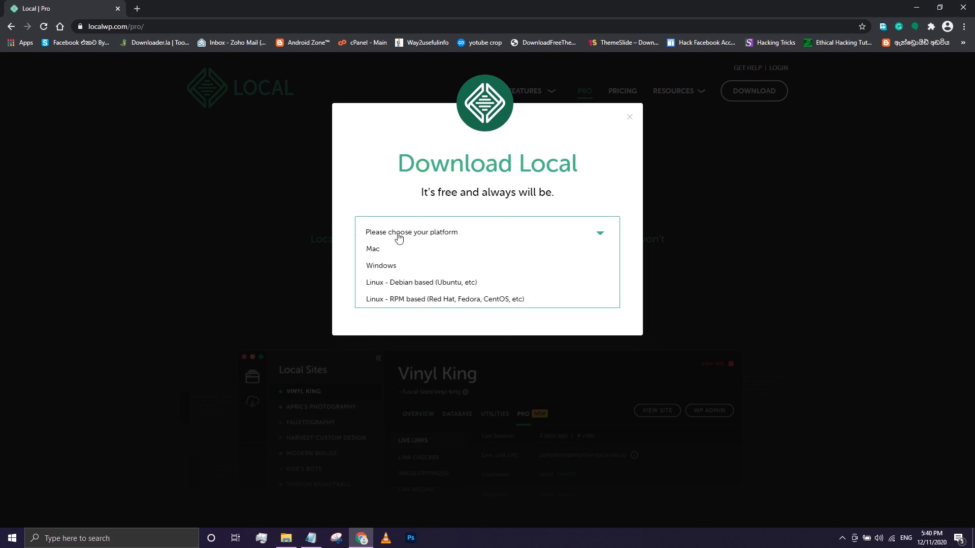
pyautogui.click(381, 266)
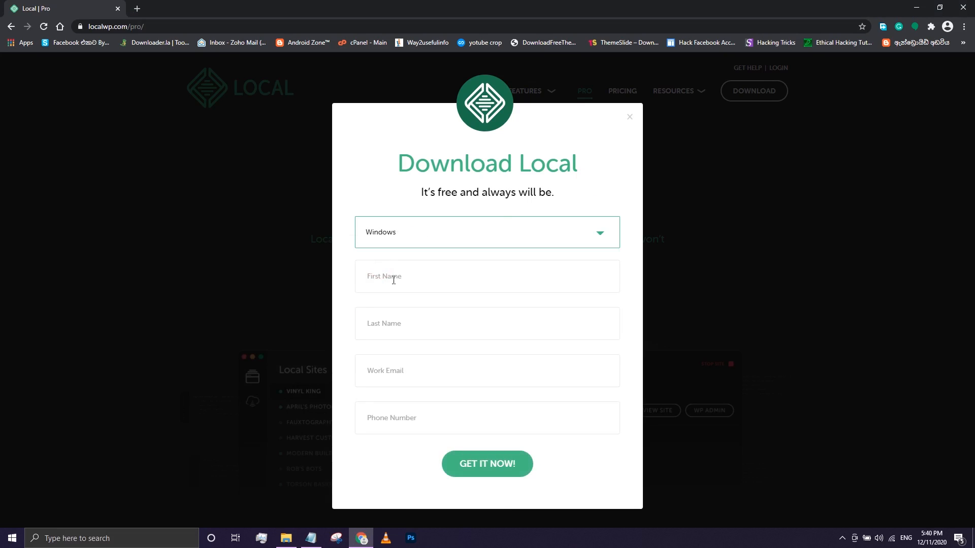
# - Fill in the first name and last name in the download form
pyautogui.click(394, 272)
pyautogui.write('Blace Lab')
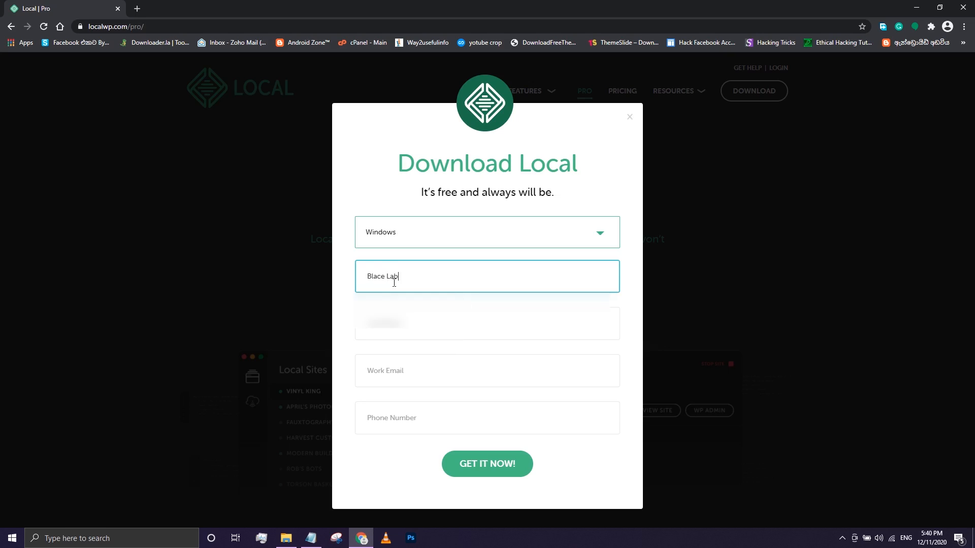
pyautogui.click(390, 322)
pyautogui.moveTo(413, 276); pyautogui.dragTo(385, 284)
pyautogui.press('BackSpace')
pyautogui.click(412, 310)
pyautogui.write('Lab')
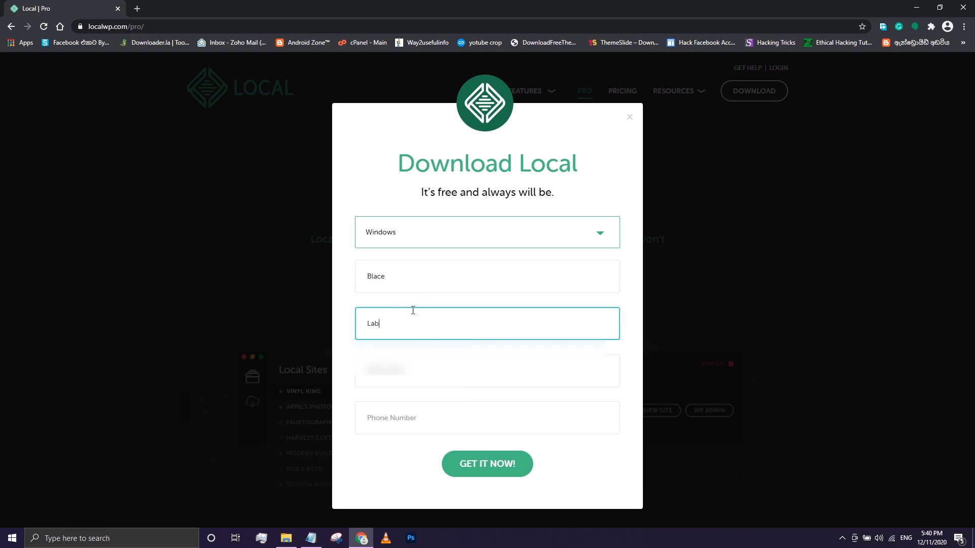
# - Fill in the work email in the download form using the suggested saved address
pyautogui.click(403, 370)
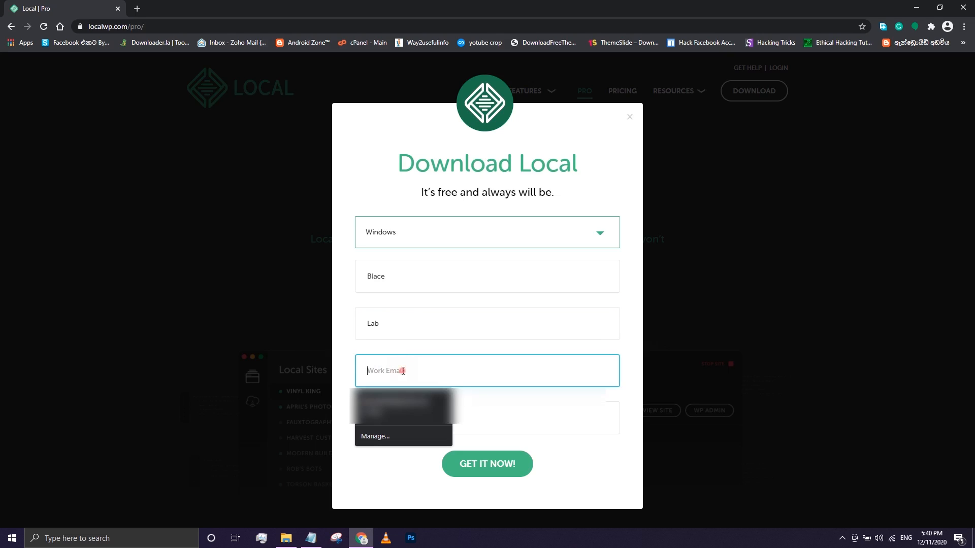
pyautogui.write('a')
pyautogui.press('BackSpace')
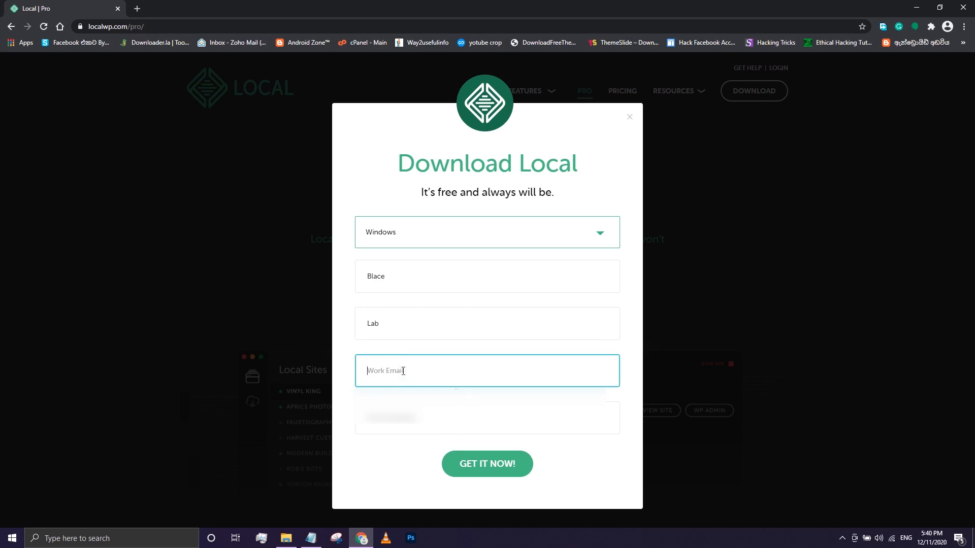
pyautogui.write('Afk')
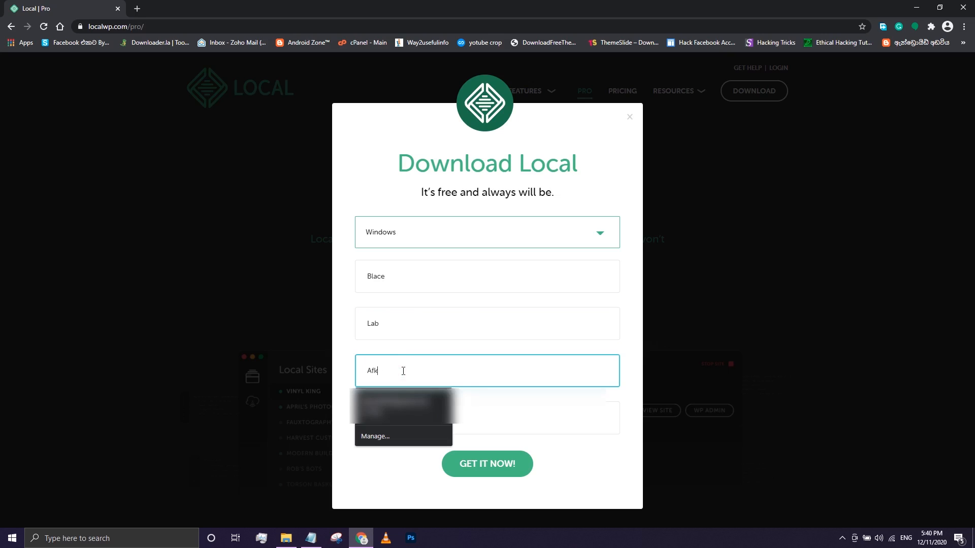
pyautogui.press('BackSpace')
pyautogui.press('BackSpace')
pyautogui.press('BackSpace')
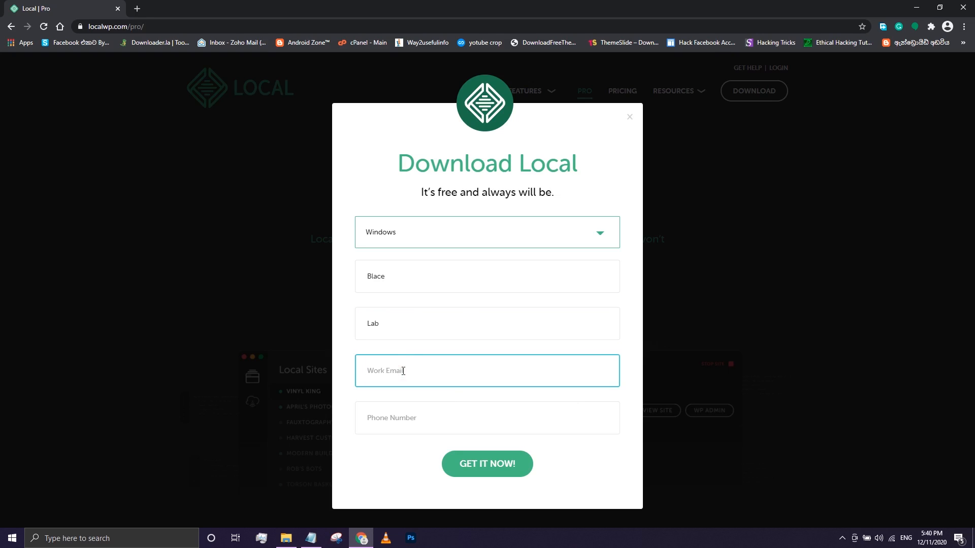
pyautogui.write('B')
pyautogui.press('BackSpace')
pyautogui.press('BackSpace')
pyautogui.write('c')
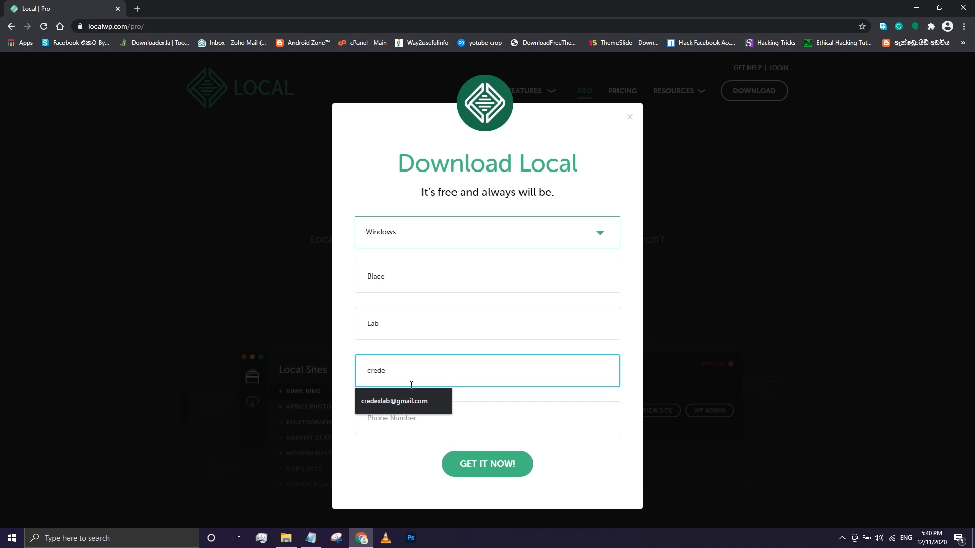
pyautogui.write('rede')
pyautogui.click(411, 401)
# - Fill in the phone number with the saved entry and submit the form to get the download
pyautogui.click(410, 420)
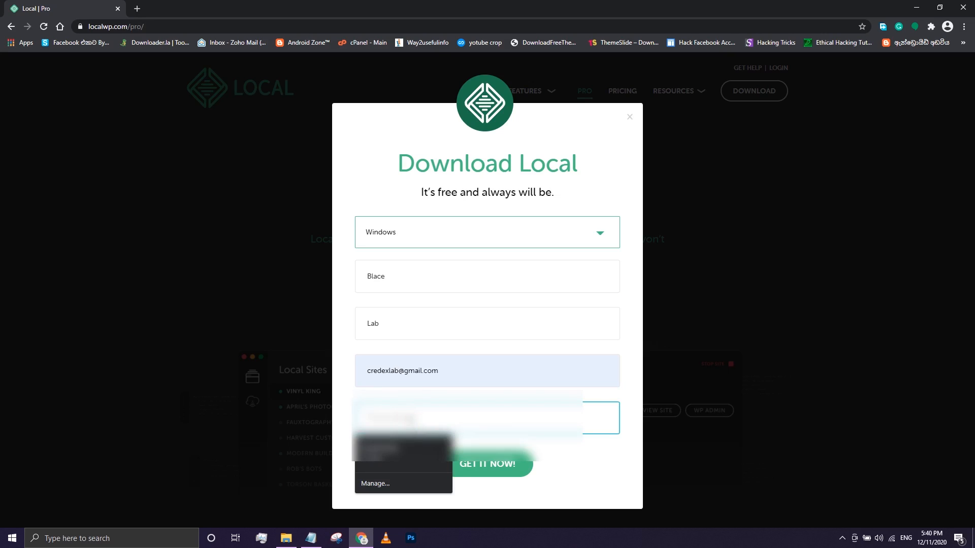
pyautogui.click(404, 447)
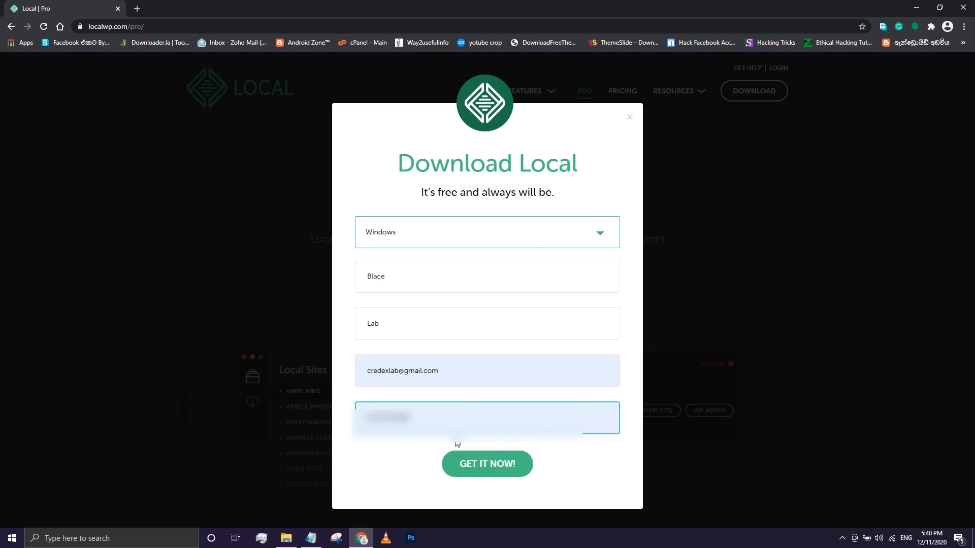
pyautogui.click(499, 464)
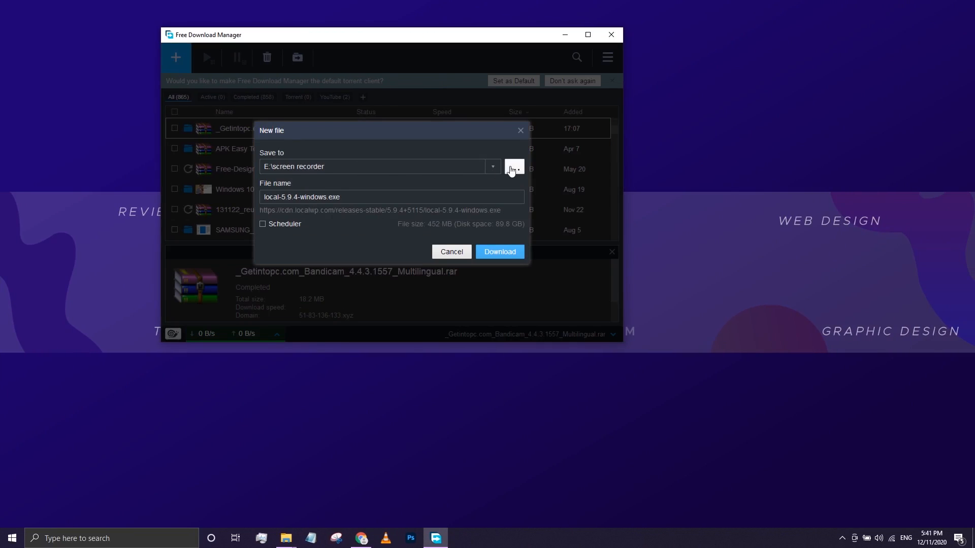
# - Close the two open File Explorer windows, NEW and Programs
pyautogui.moveTo(287, 535)
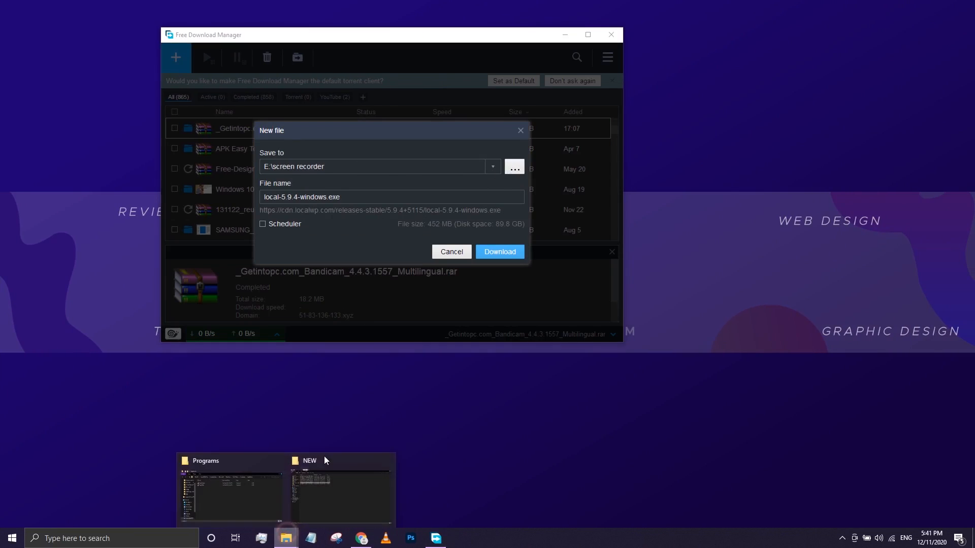
pyautogui.moveTo(325, 490)
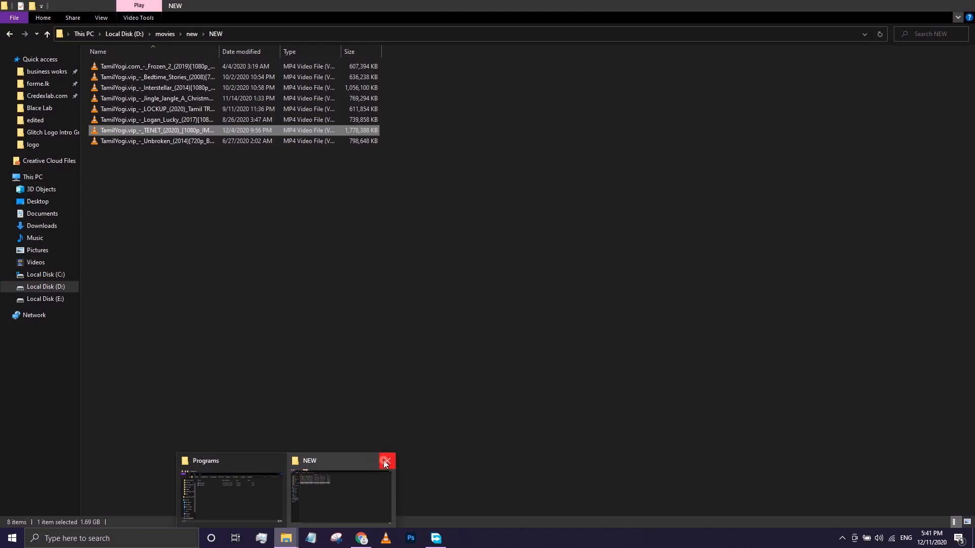
pyautogui.click(388, 460)
pyautogui.click(285, 534)
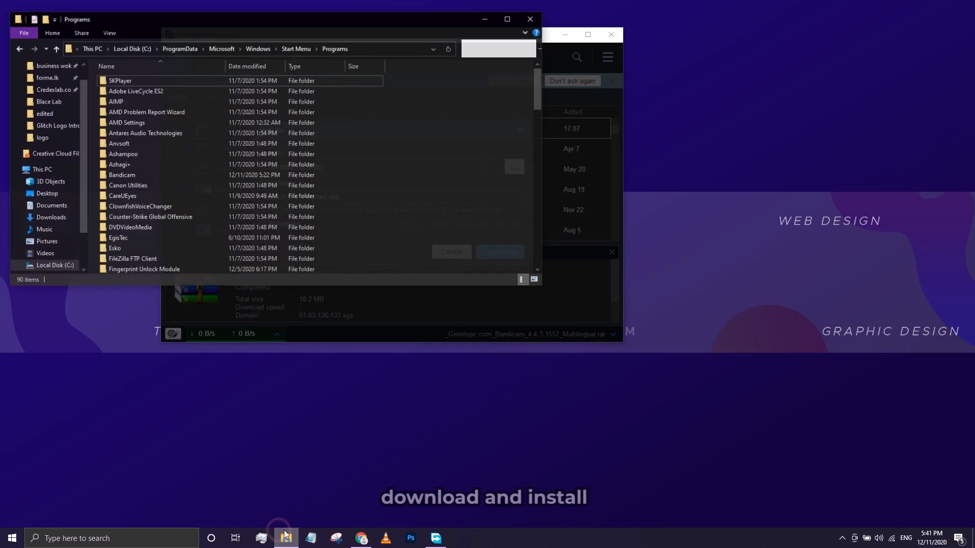
pyautogui.click(528, 13)
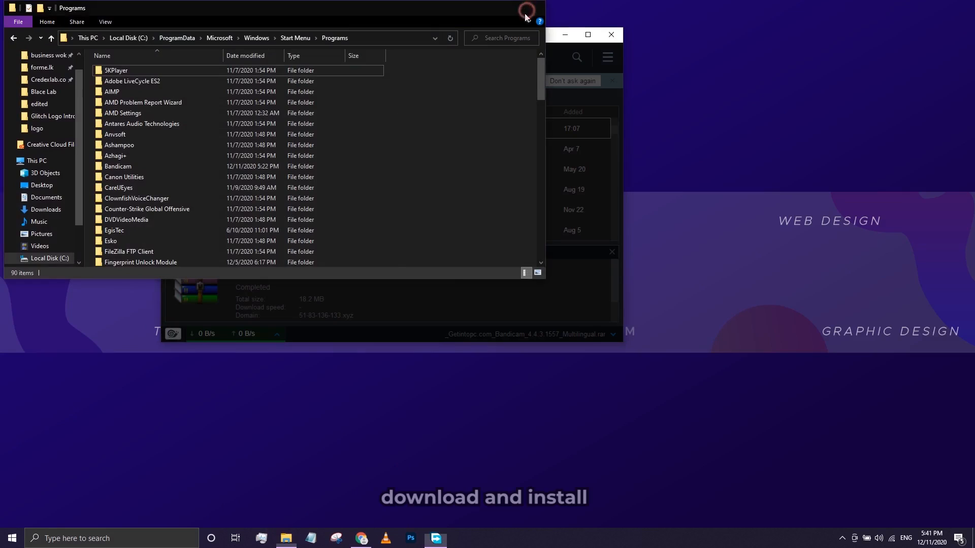
# - In Free Download Manager, set the save location to the Wp Local folder in Documents and start downloading local-5.9.4-windows.exe
pyautogui.press('super+Tab')
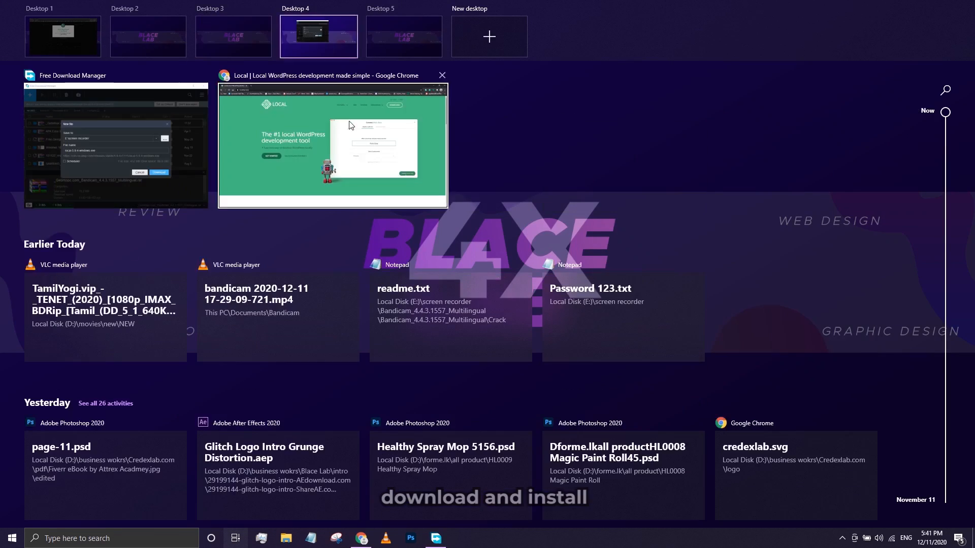
pyautogui.click(348, 124)
pyautogui.click(436, 538)
pyautogui.click(514, 166)
pyautogui.click(208, 183)
pyautogui.scroll(-5, 279, 249)
pyautogui.click(563, 300)
pyautogui.click(495, 247)
pyautogui.moveTo(490, 37); pyautogui.dragTo(572, 142)
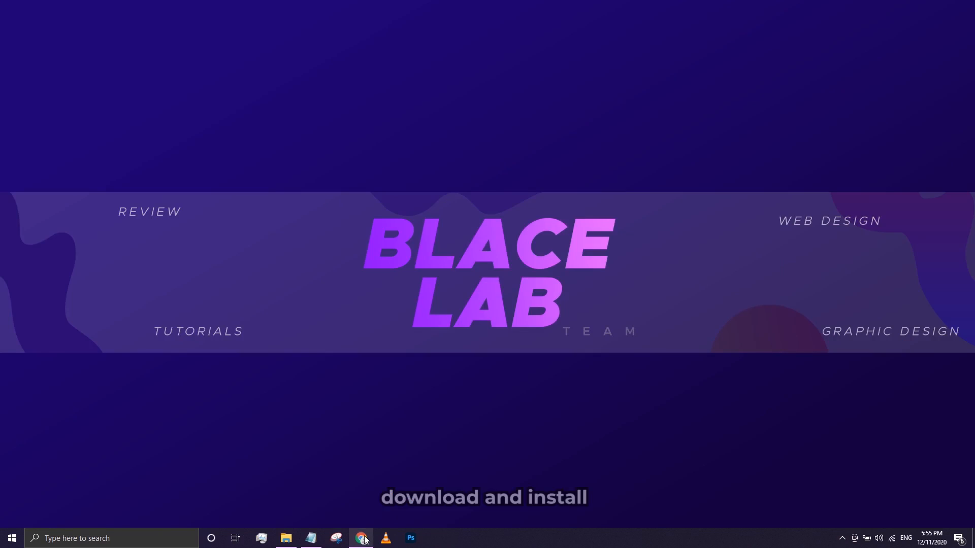
# - Launch local-5.9.4-windows.exe from the Wp Local folder in File Explorer and minimize the folder window
pyautogui.click(286, 538)
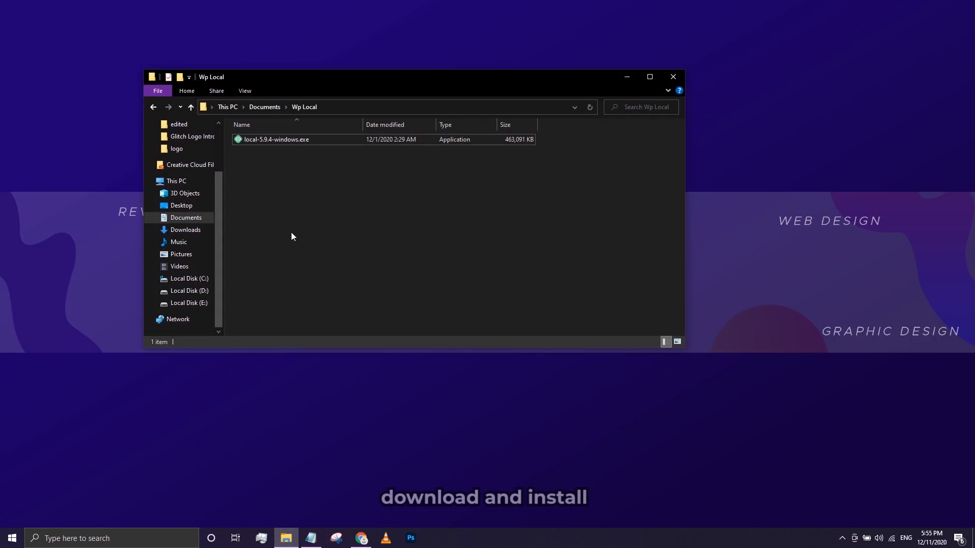
pyautogui.click(283, 141)
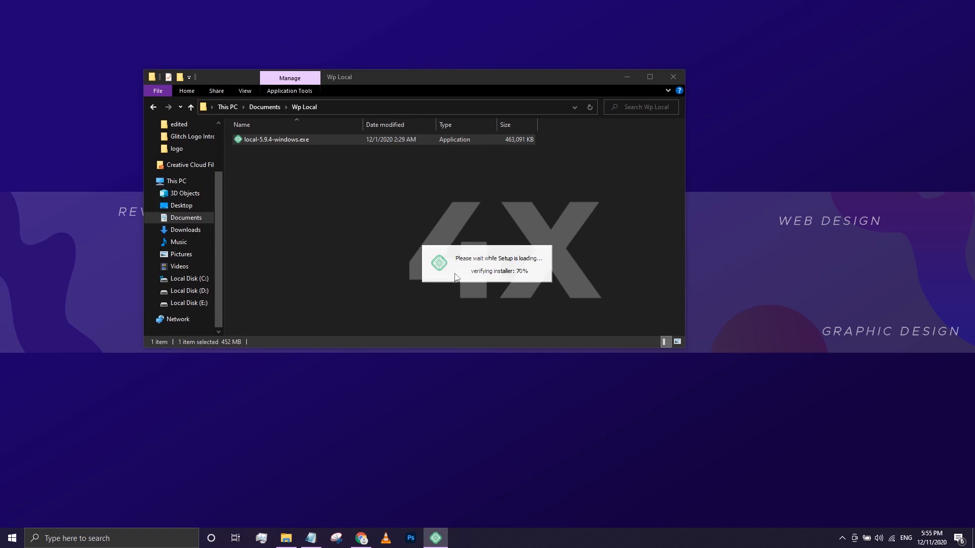
pyautogui.click(626, 77)
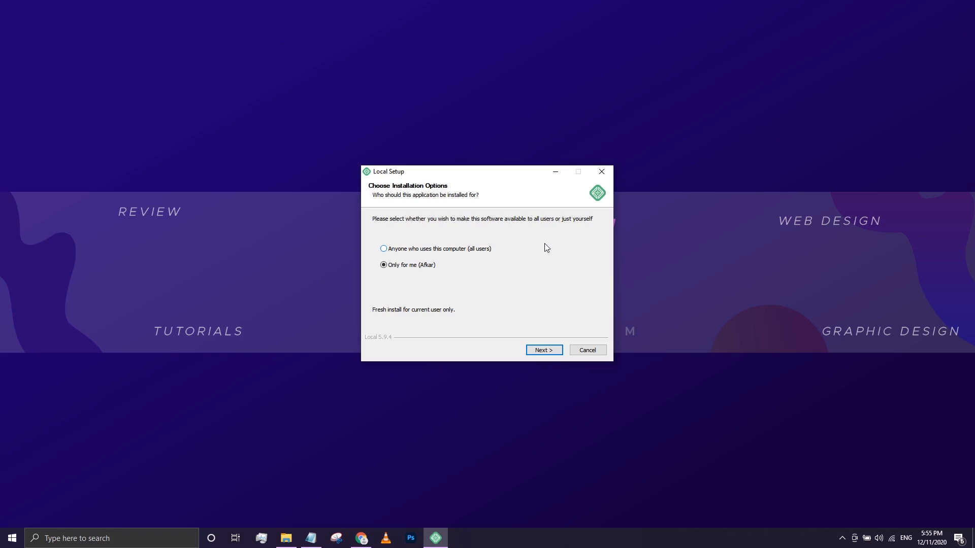
# - Install Local for anyone who uses this computer, with C:\Program Files (x86)\Local as the destination folder
pyautogui.click(459, 248)
pyautogui.click(541, 350)
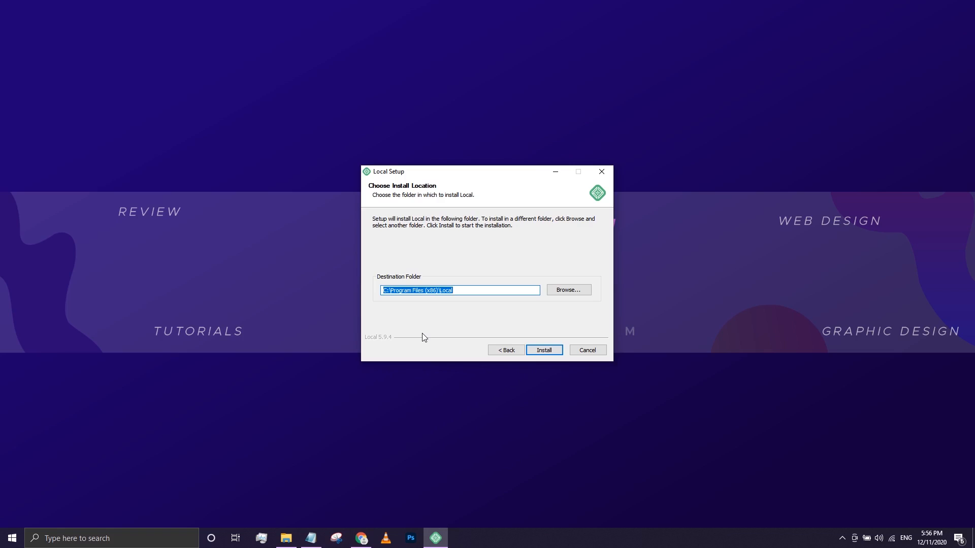
pyautogui.moveTo(485, 293); pyautogui.dragTo(379, 297)
pyautogui.click(539, 350)
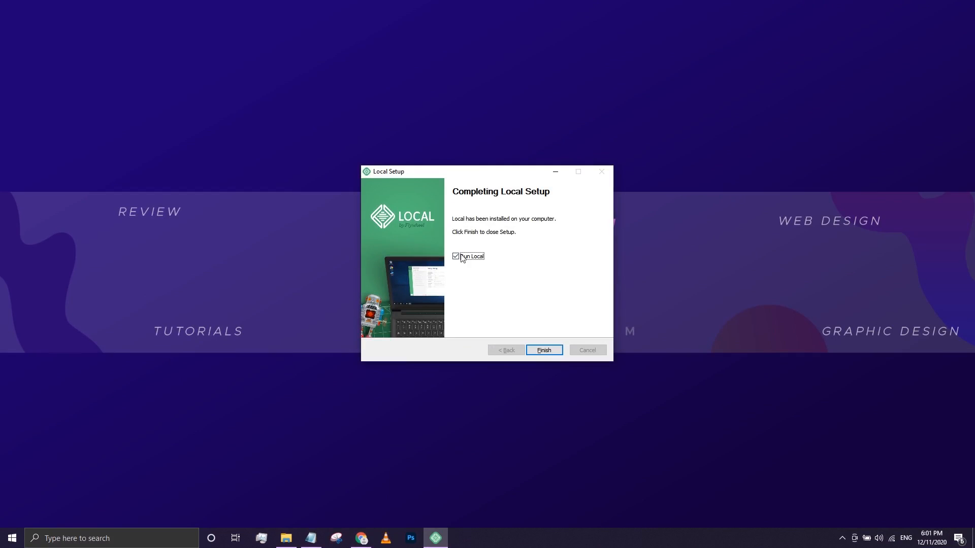
# - Finish the setup with Local set to run, and agree to Local's Terms of Service
pyautogui.click(539, 348)
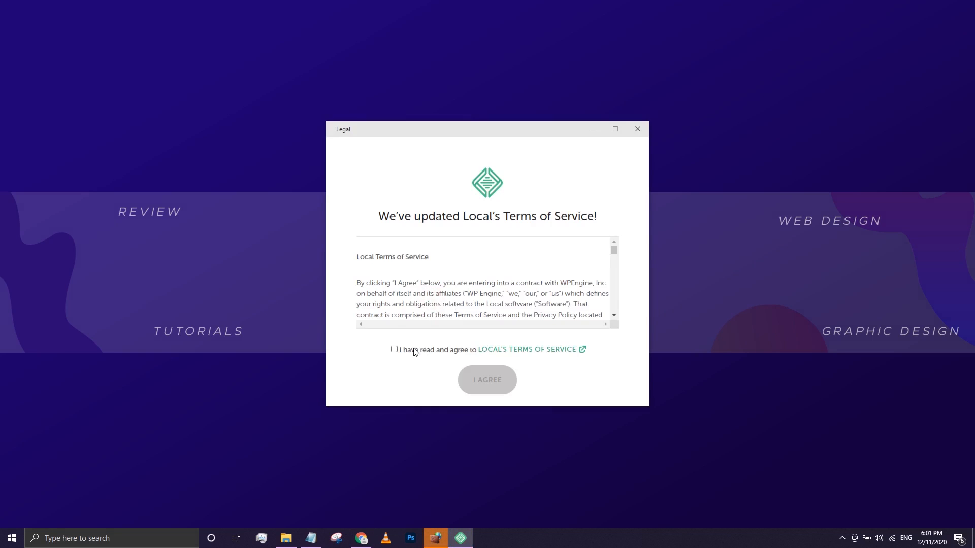
pyautogui.click(394, 350)
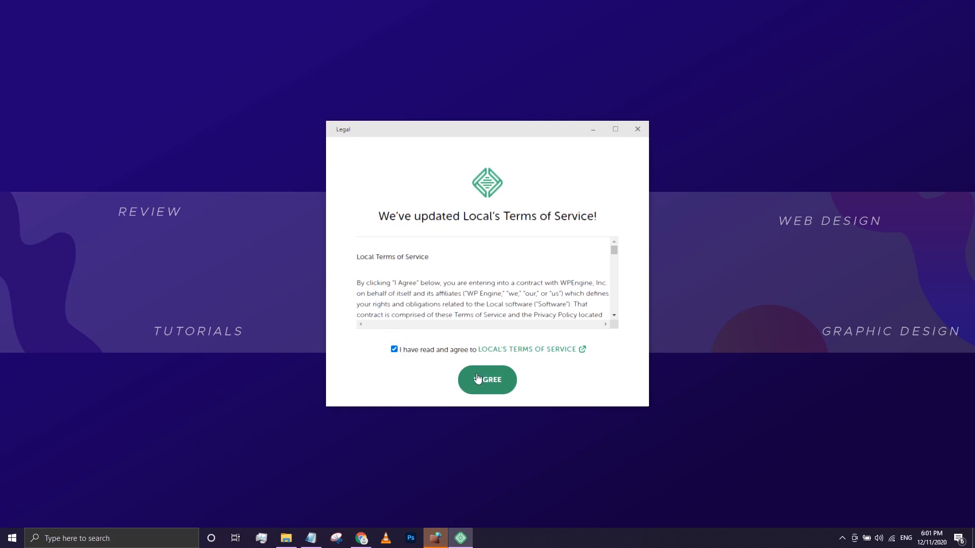
pyautogui.click(477, 378)
pyautogui.click(393, 294)
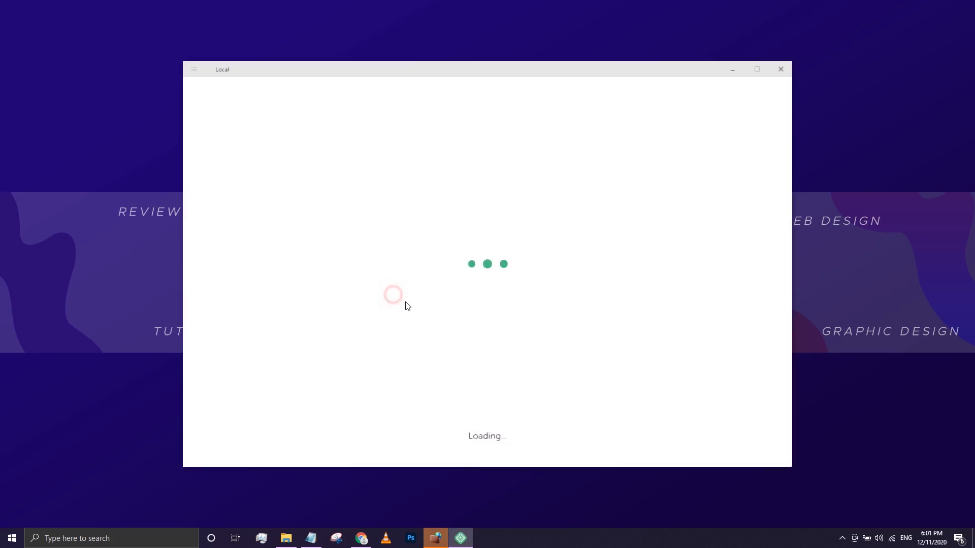
# - Bring up the firewall alert for Local and allow access on both private and public networks
pyautogui.click(734, 68)
pyautogui.click(437, 537)
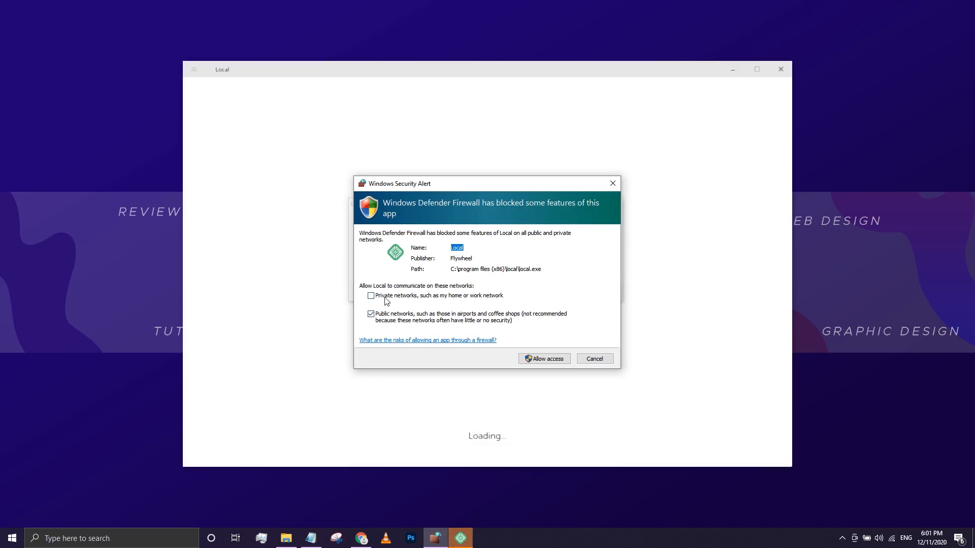
pyautogui.click(371, 296)
pyautogui.click(541, 357)
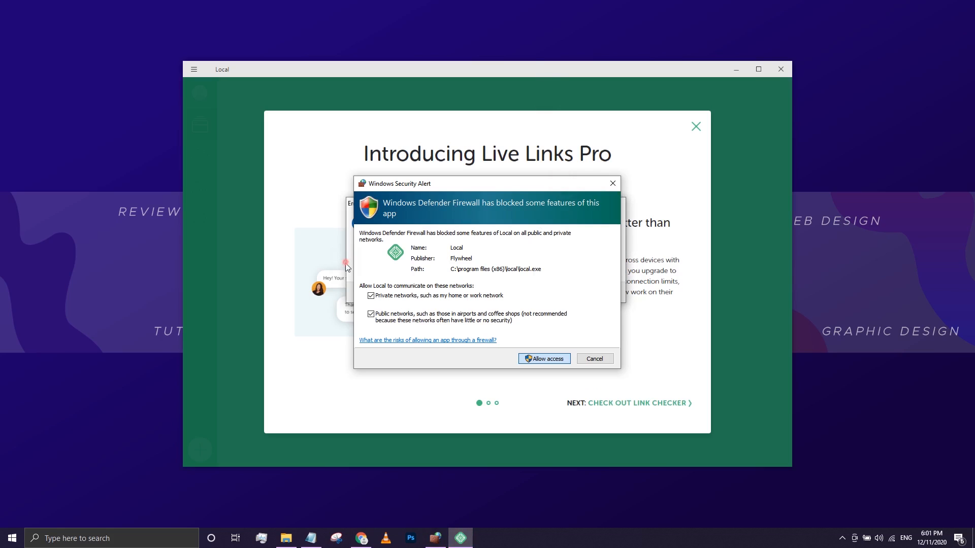
pyautogui.click(435, 538)
pyautogui.click(483, 537)
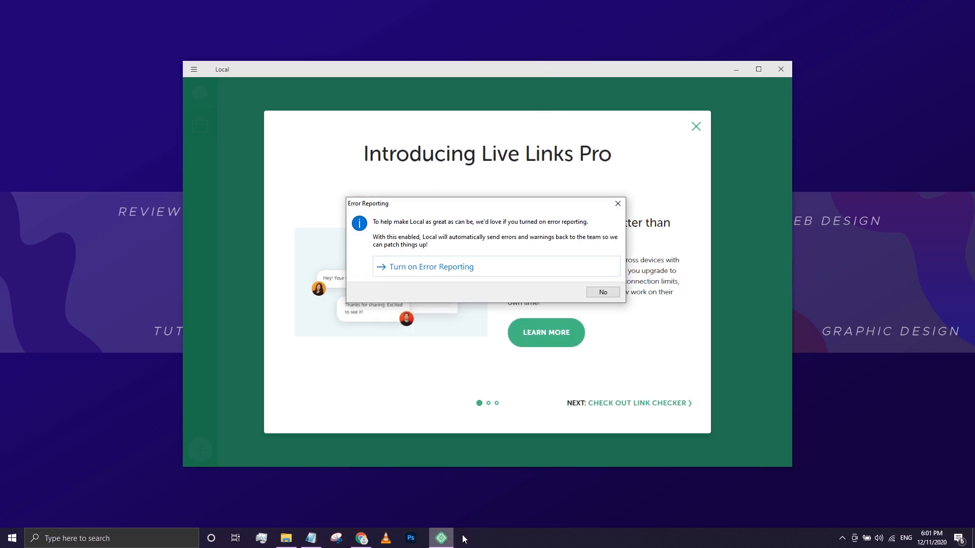
# - Turn on error reporting, page through the feature introductions and close them
pyautogui.click(480, 271)
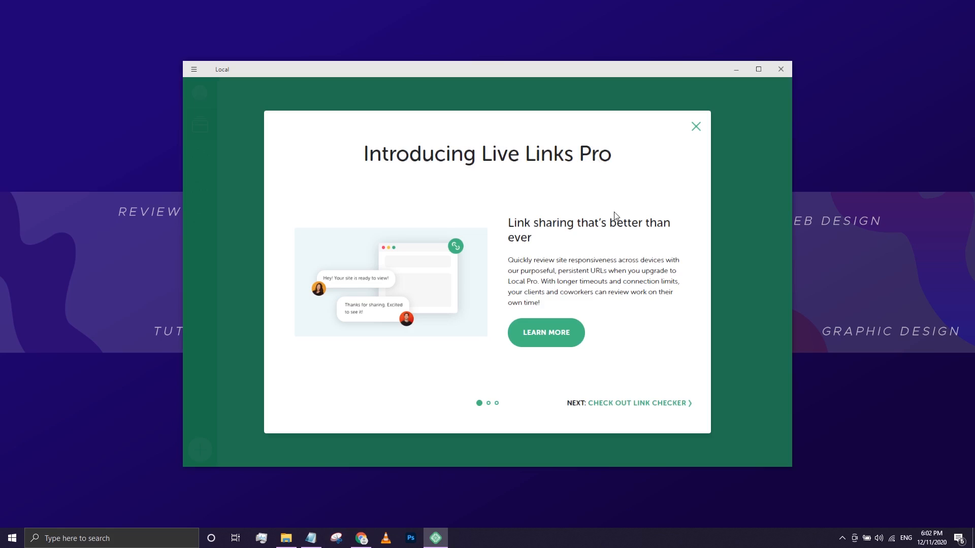
pyautogui.click(613, 404)
pyautogui.click(613, 404)
pyautogui.click(613, 405)
pyautogui.click(613, 404)
pyautogui.click(613, 405)
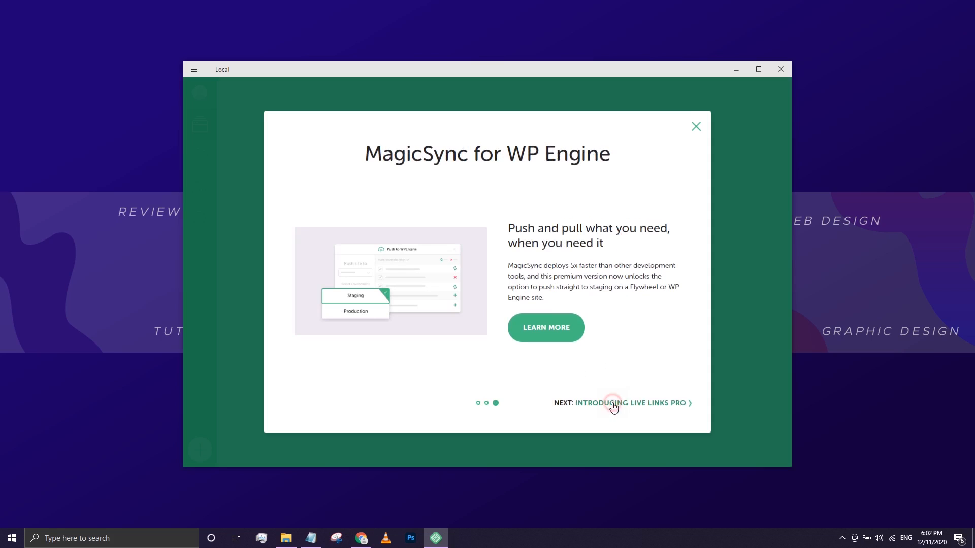
pyautogui.click(696, 126)
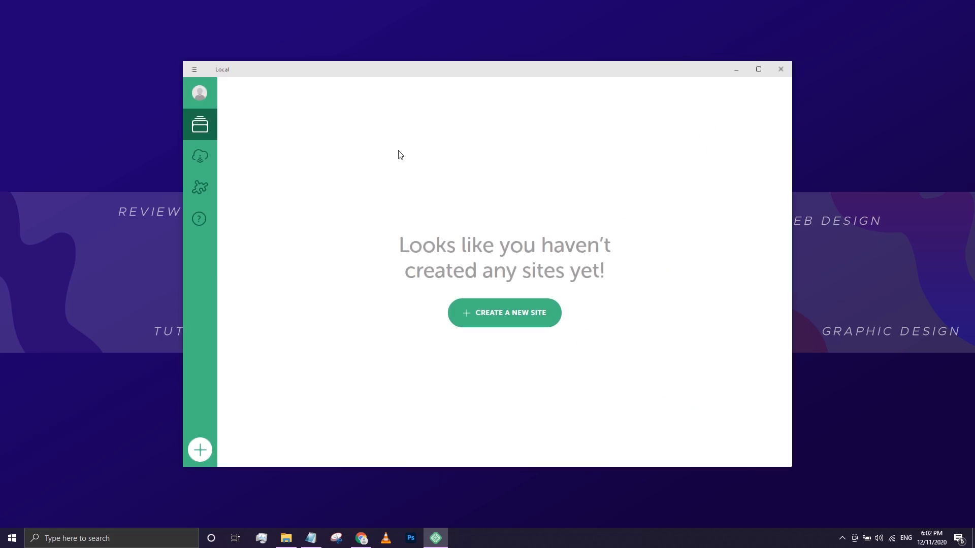
pyautogui.click(201, 94)
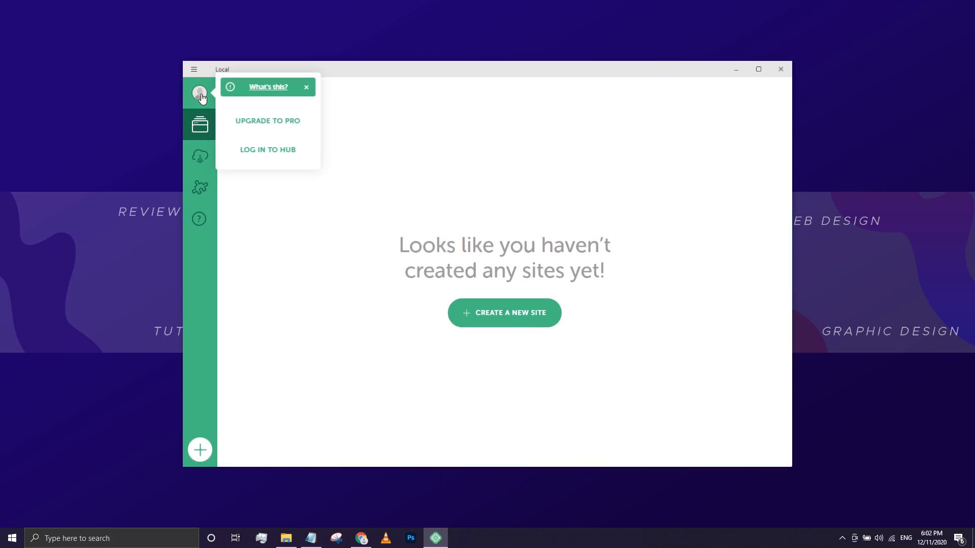
pyautogui.click(421, 137)
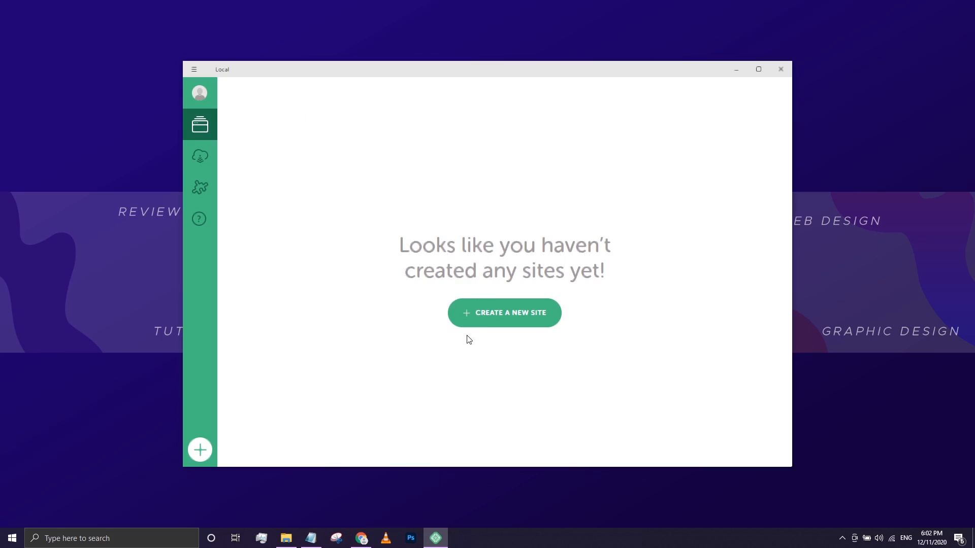
# - Create a new site named demosite, check its advanced options without changing them, and continue to the environment setup
pyautogui.click(496, 318)
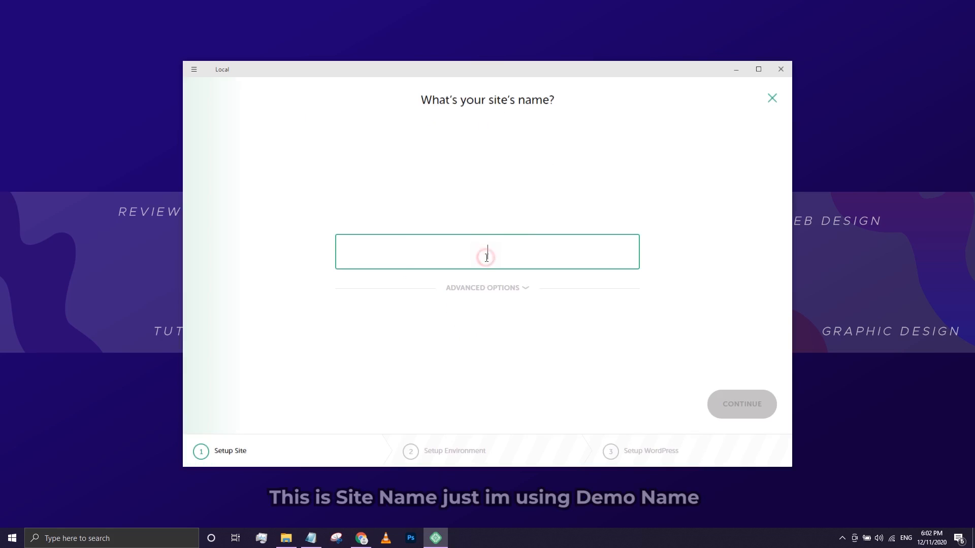
pyautogui.write('dem')
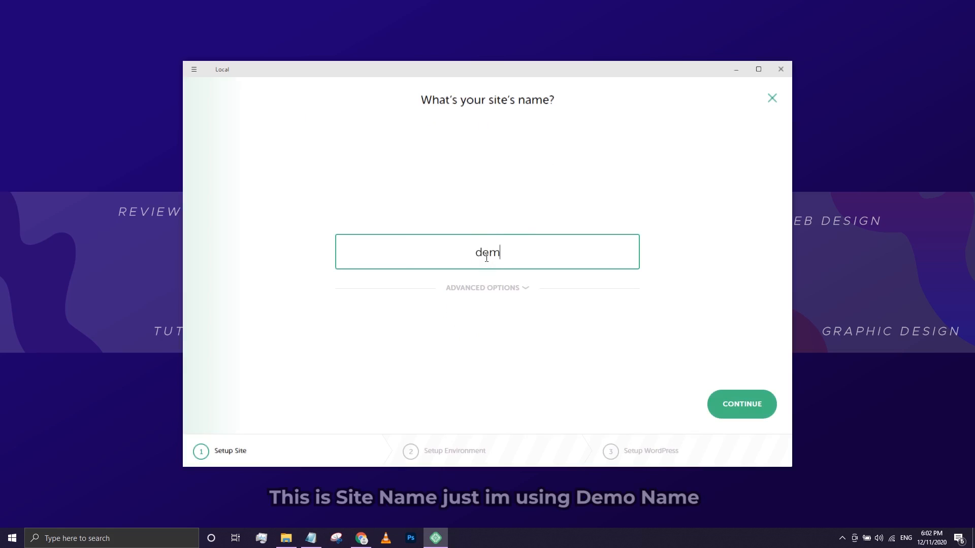
pyautogui.write('osite')
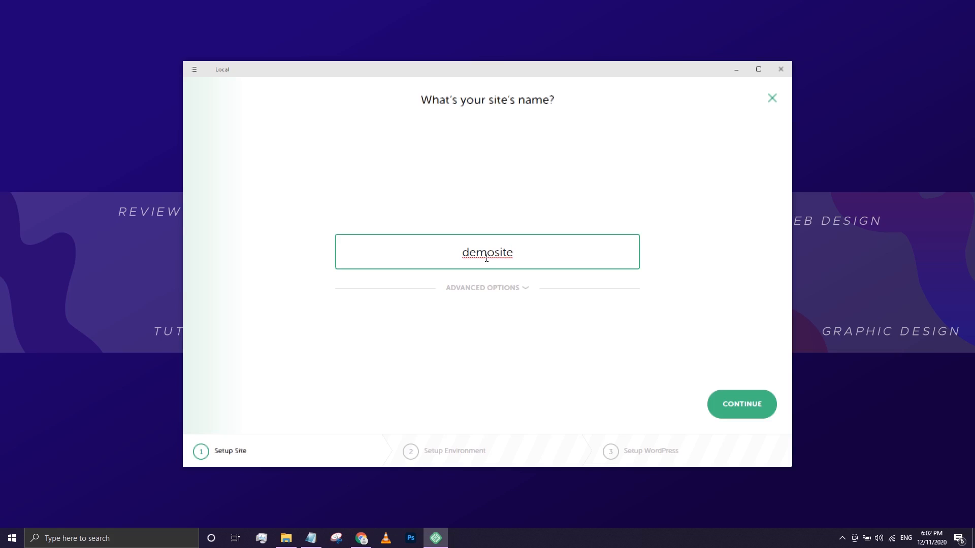
pyautogui.click(494, 254)
pyautogui.click(512, 254)
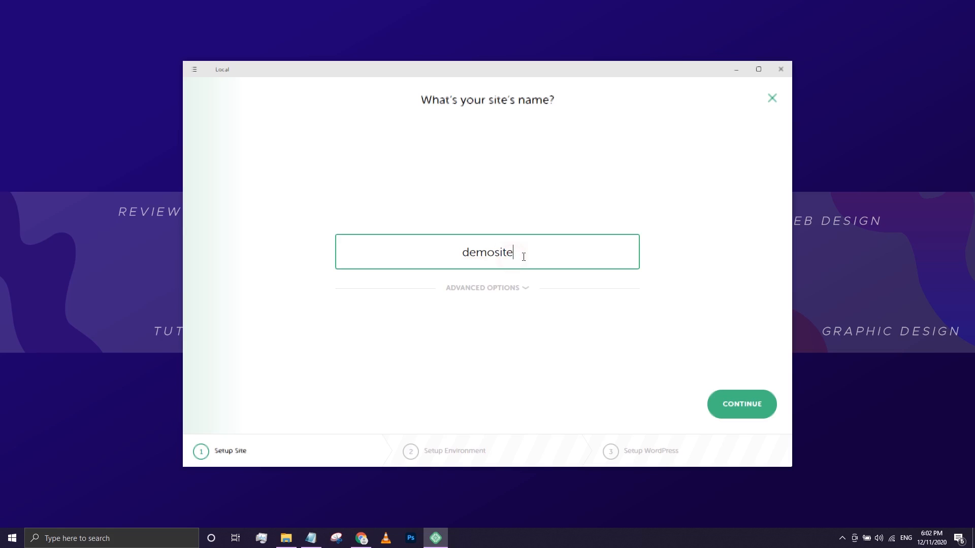
pyautogui.click(520, 289)
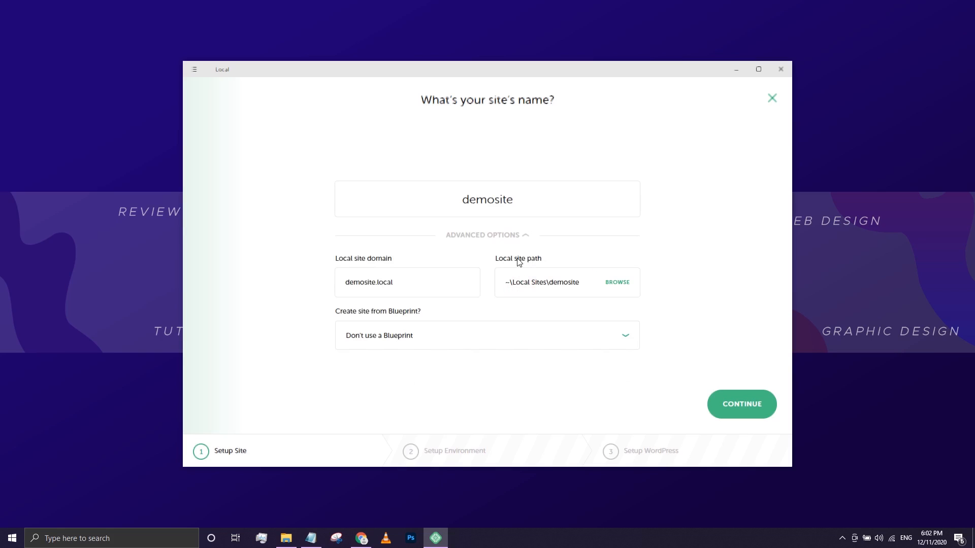
pyautogui.click(505, 234)
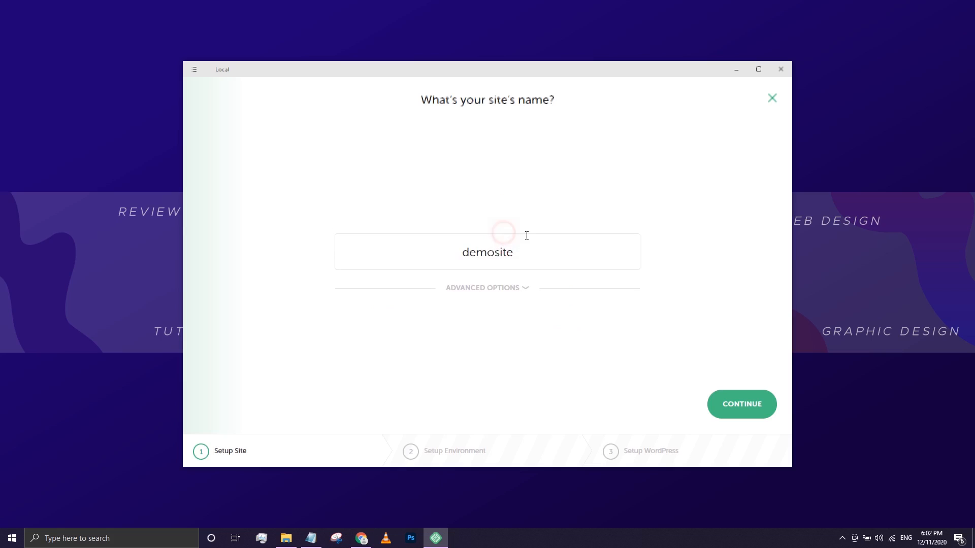
pyautogui.click(723, 402)
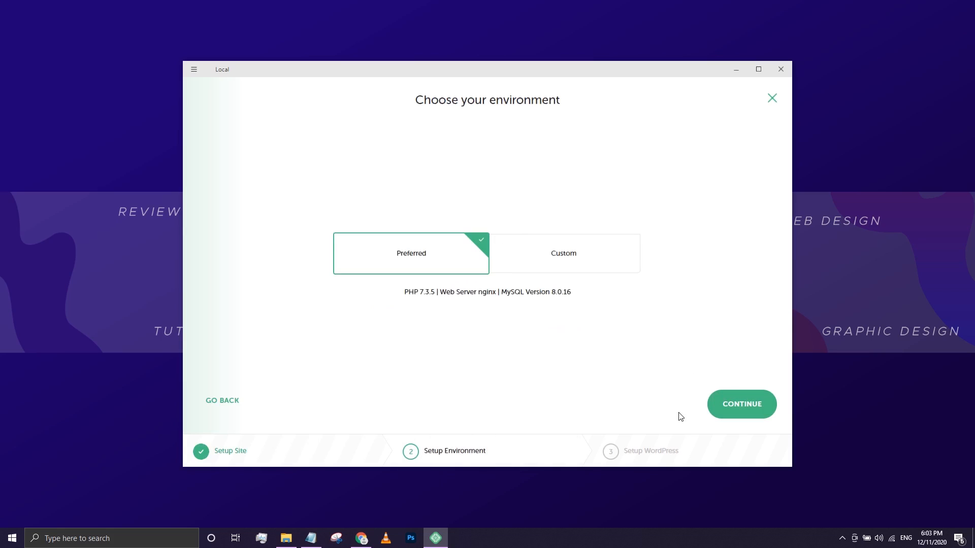
pyautogui.click(583, 242)
pyautogui.click(396, 304)
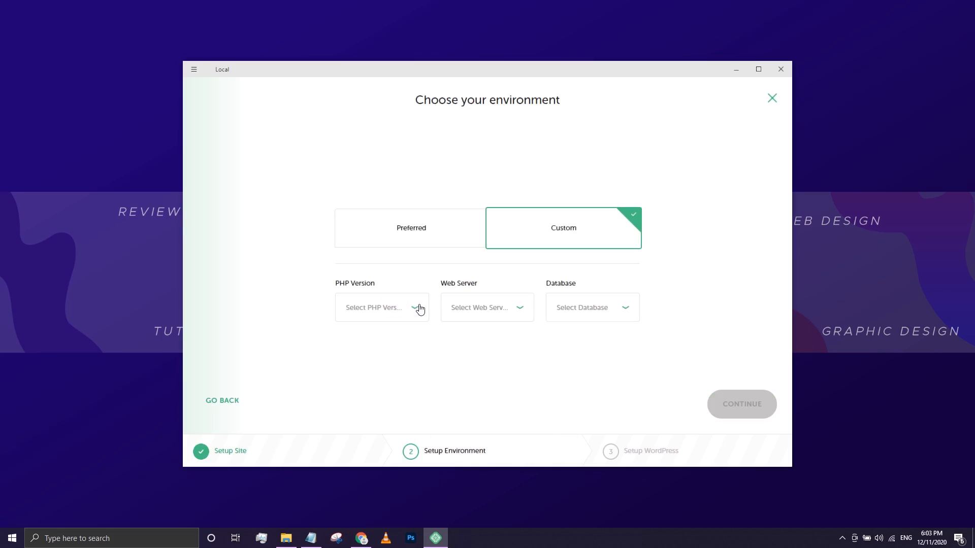
pyautogui.click(416, 308)
pyautogui.click(508, 310)
pyautogui.click(513, 309)
pyautogui.click(608, 310)
pyautogui.click(606, 309)
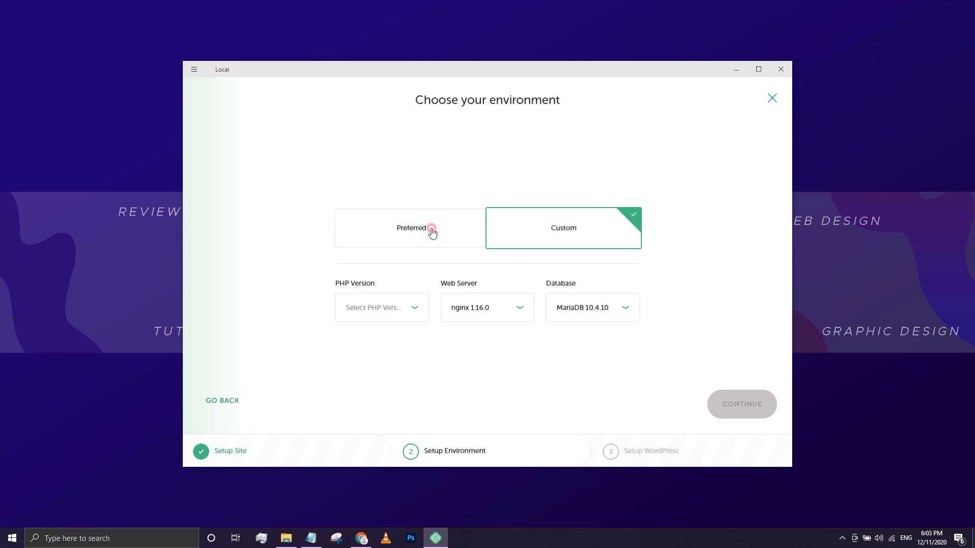
# - Choose the Preferred environment with PHP 7.3.5, nginx and MySQL 8.0.16, and continue to the WordPress setup
pyautogui.click(431, 229)
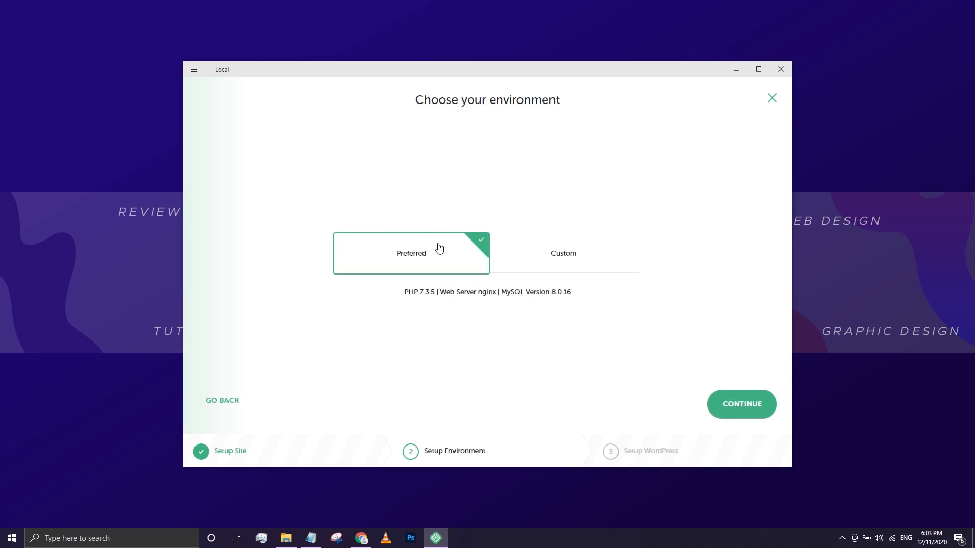
pyautogui.click(725, 402)
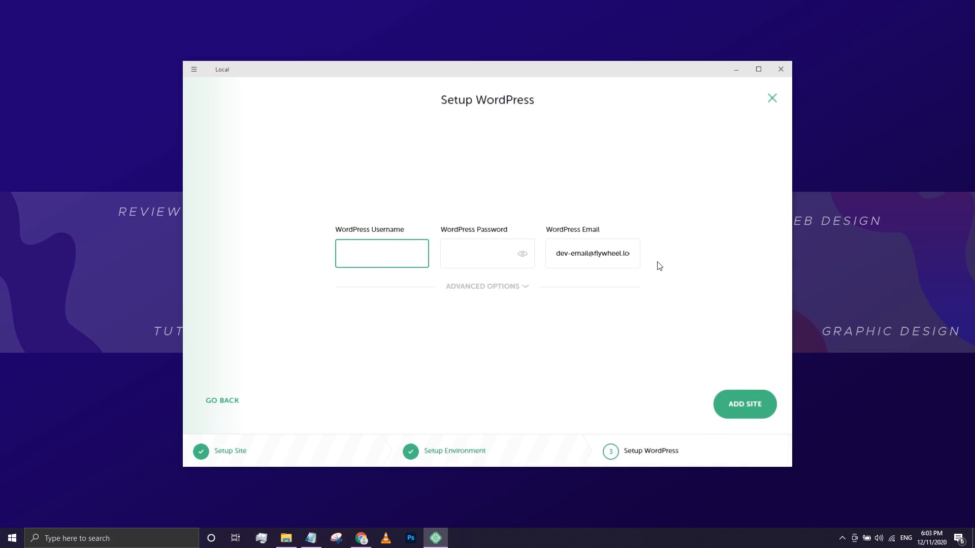
# - Set the WordPress username to blacelab and enter the WordPress password
pyautogui.click(410, 258)
pyautogui.write('af')
pyautogui.press('BackSpace')
pyautogui.press('BackSpace')
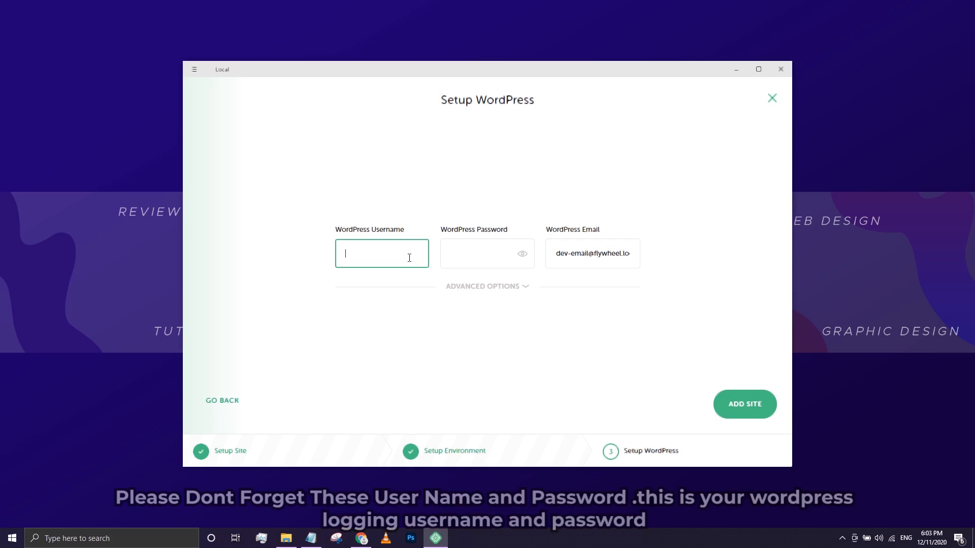
pyautogui.write('blacelab')
pyautogui.click(462, 254)
pyautogui.write('•••')
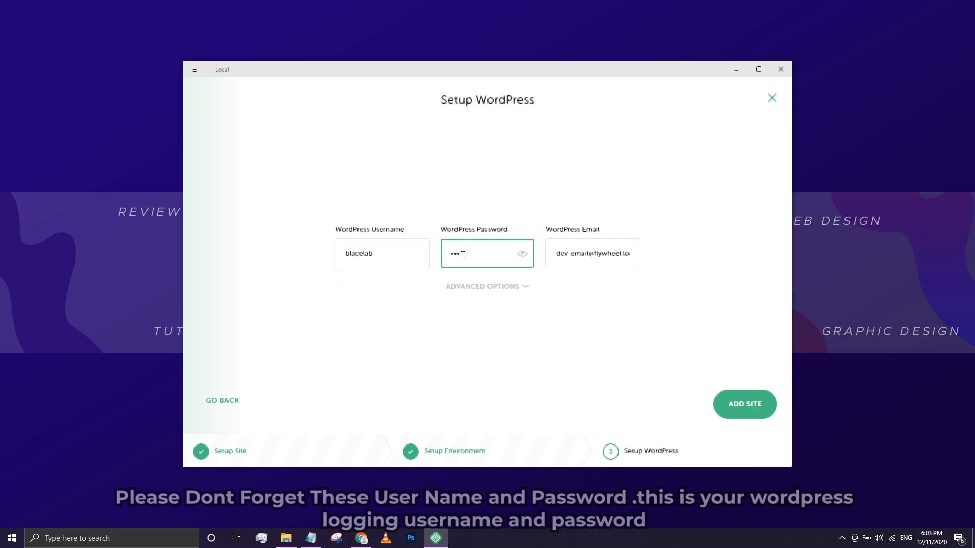
# - Copy the WordPress email address into the open Notepad document, and minimize Notepad
pyautogui.click(620, 257)
pyautogui.moveTo(588, 255); pyautogui.dragTo(703, 259)
pyautogui.click(607, 255)
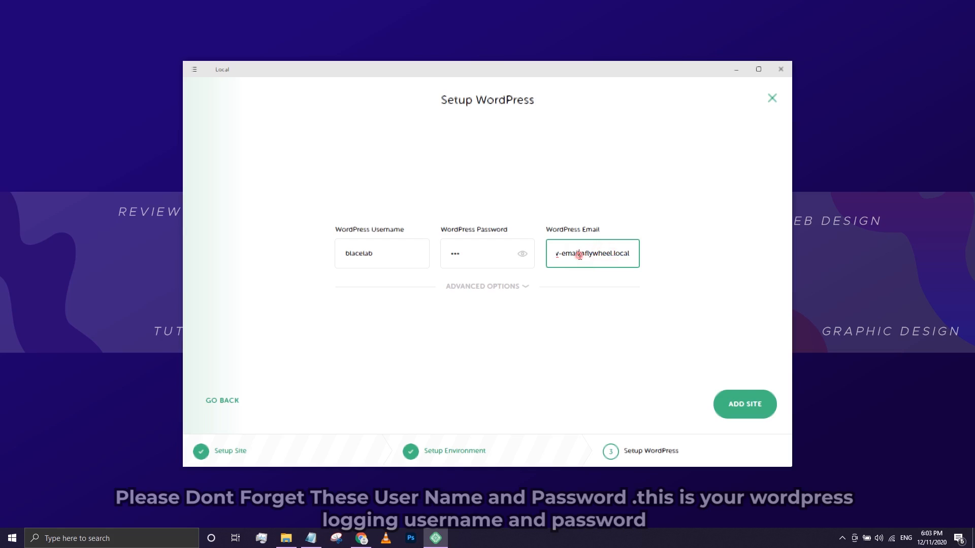
pyautogui.tripleClick(580, 255)
pyautogui.hotkey('ctrl', 'c')
pyautogui.click(311, 538)
pyautogui.hotkey('ctrl', 'v')
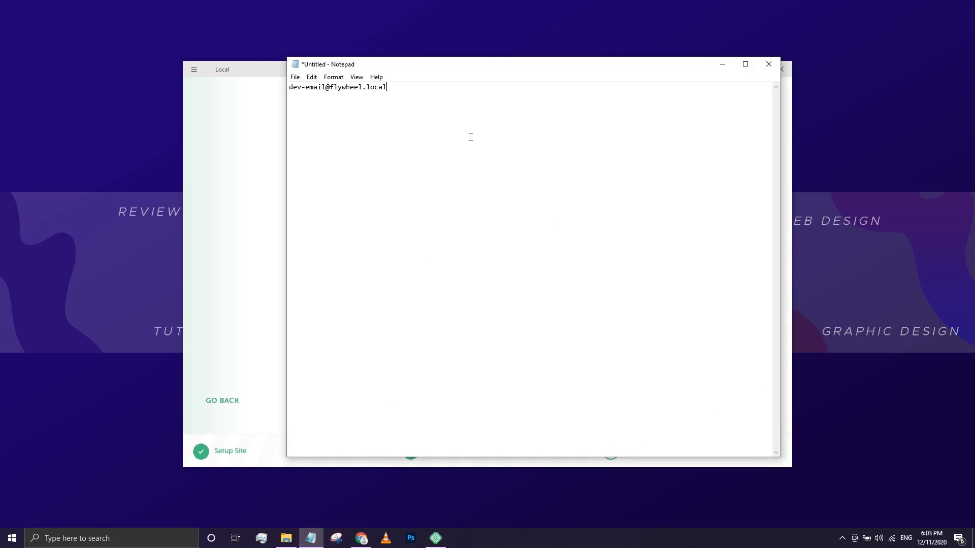
pyautogui.tripleClick(435, 88)
pyautogui.click(722, 64)
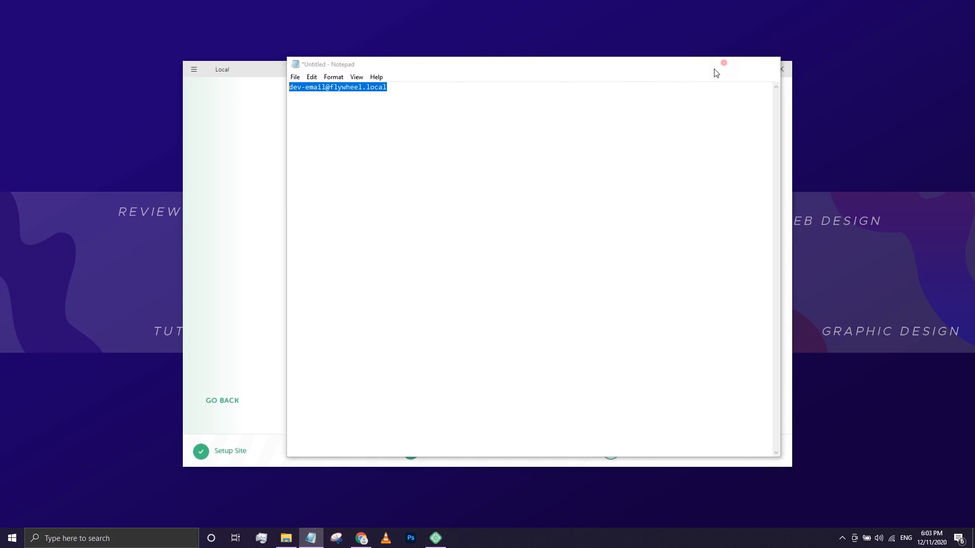
# - Add the site and allow mailhog.exe through the firewall on private networks only
pyautogui.click(729, 405)
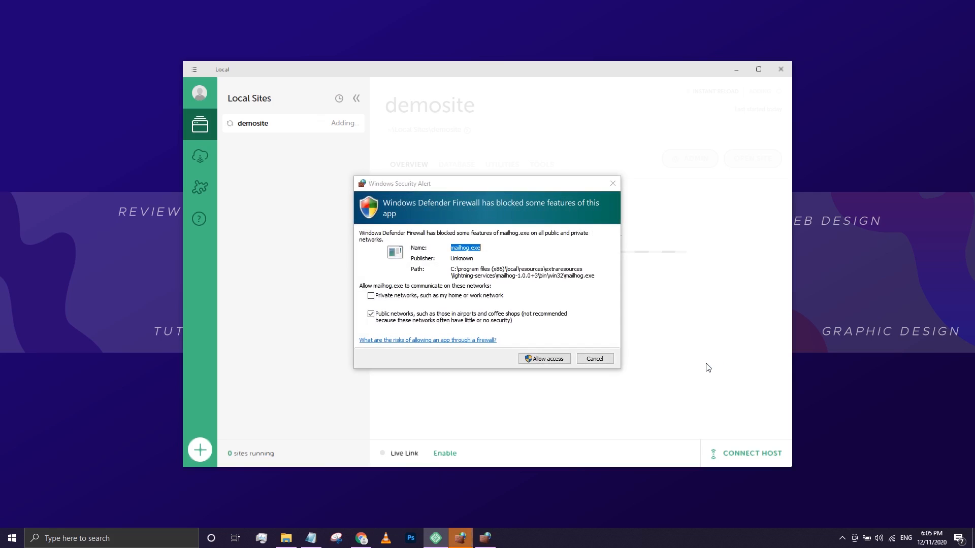
pyautogui.click(371, 296)
pyautogui.click(374, 316)
pyautogui.click(534, 359)
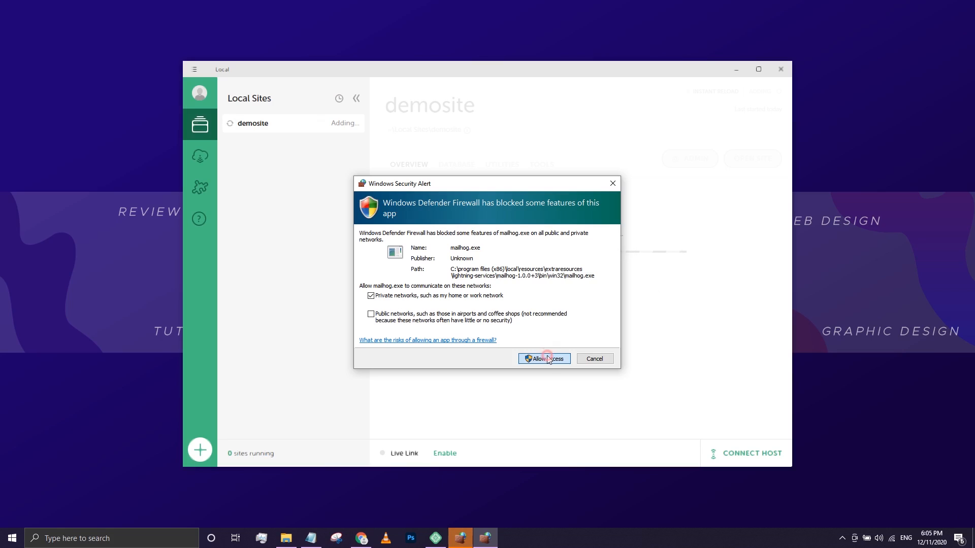
pyautogui.click(458, 540)
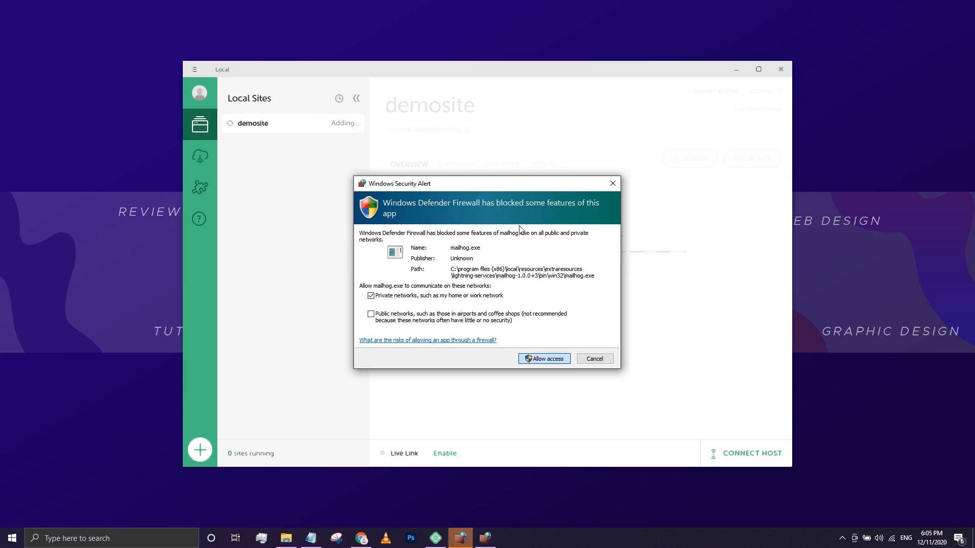
pyautogui.click(519, 107)
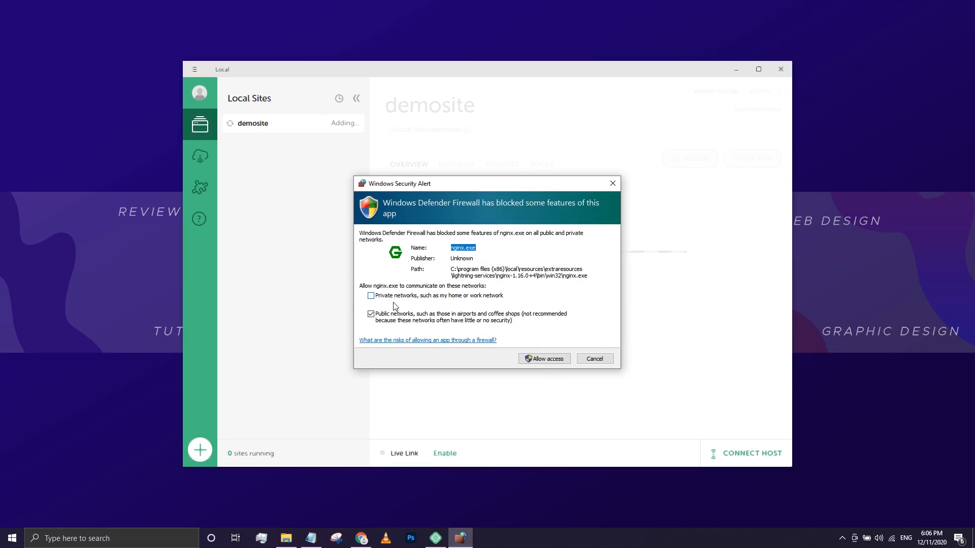
# - Allow nginx.exe through the firewall on private networks only
pyautogui.click(371, 314)
pyautogui.click(371, 296)
pyautogui.click(533, 359)
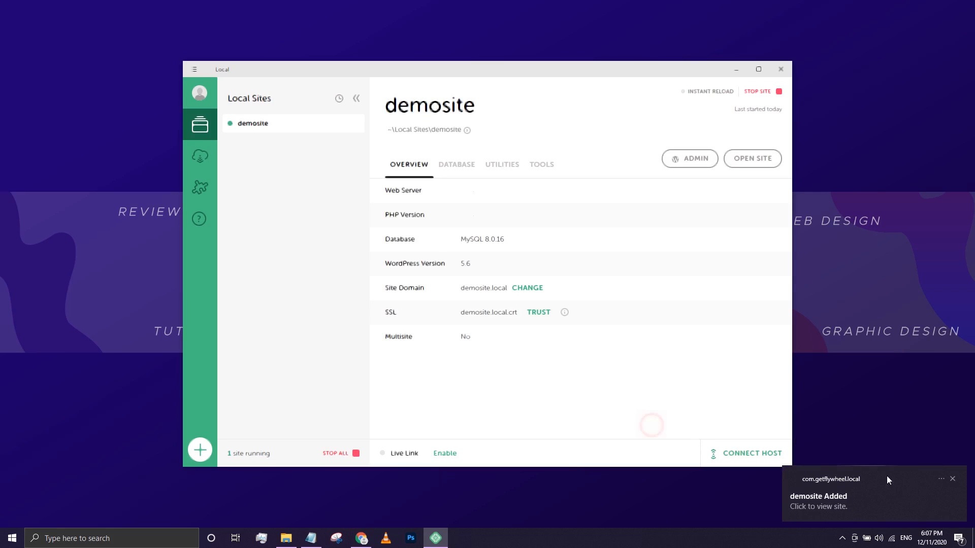
# - Dismiss the site notification and open demosite in the browser
pyautogui.click(952, 478)
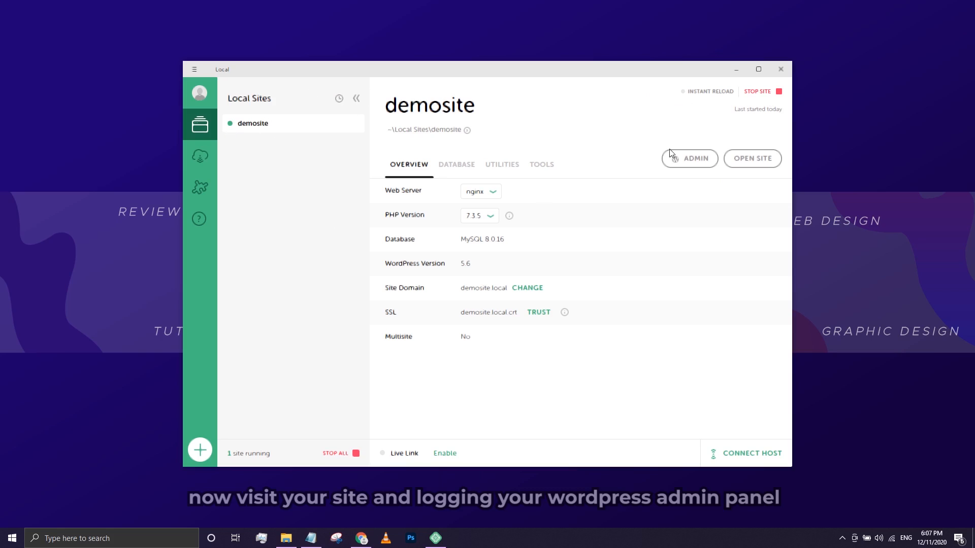
pyautogui.click(708, 159)
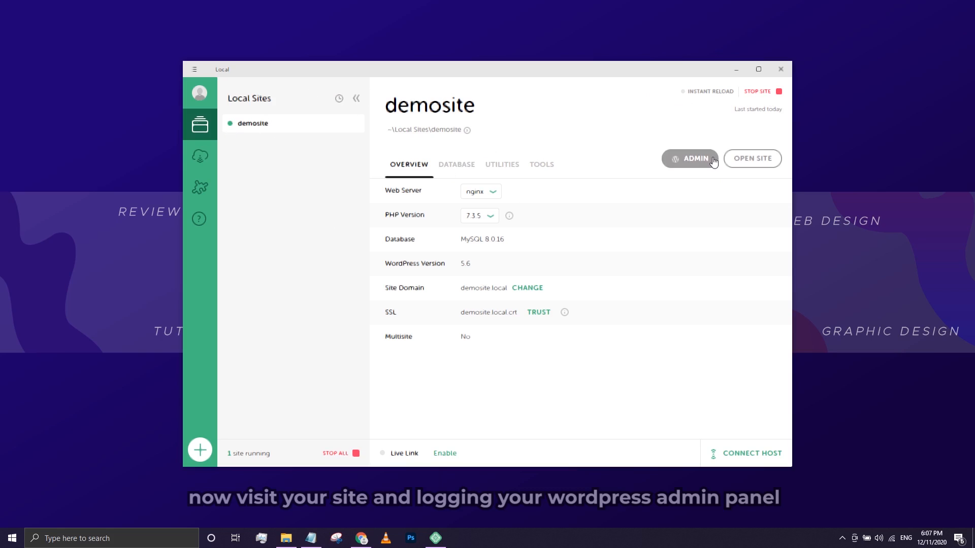
pyautogui.click(747, 161)
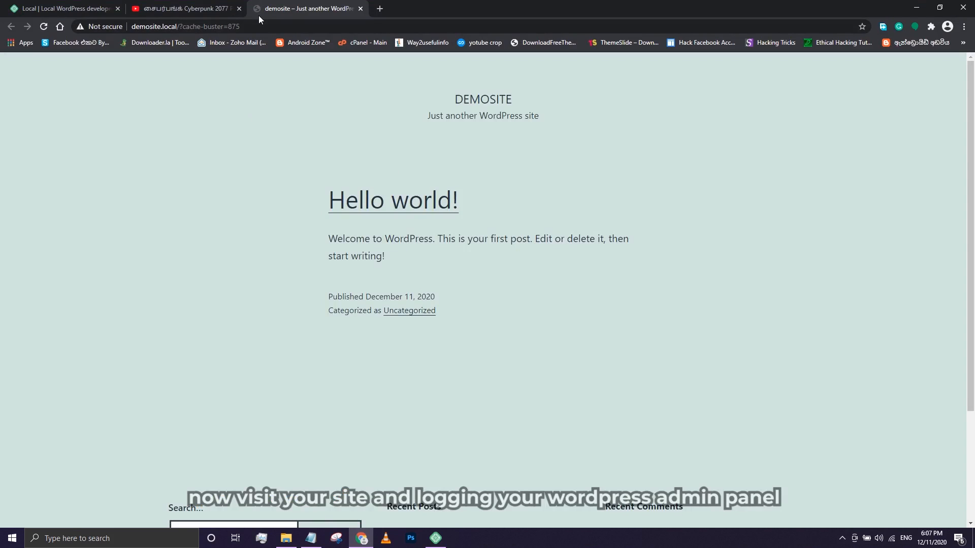
# - Close the YouTube and Local website tabs, and look over the demosite home page
pyautogui.click(239, 9)
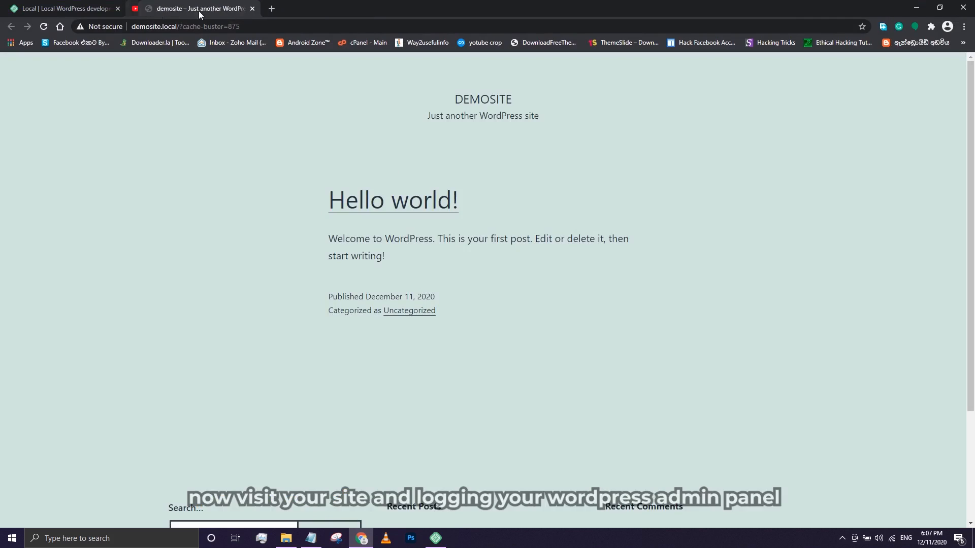
pyautogui.click(118, 8)
pyautogui.scroll(-3, 578, 305)
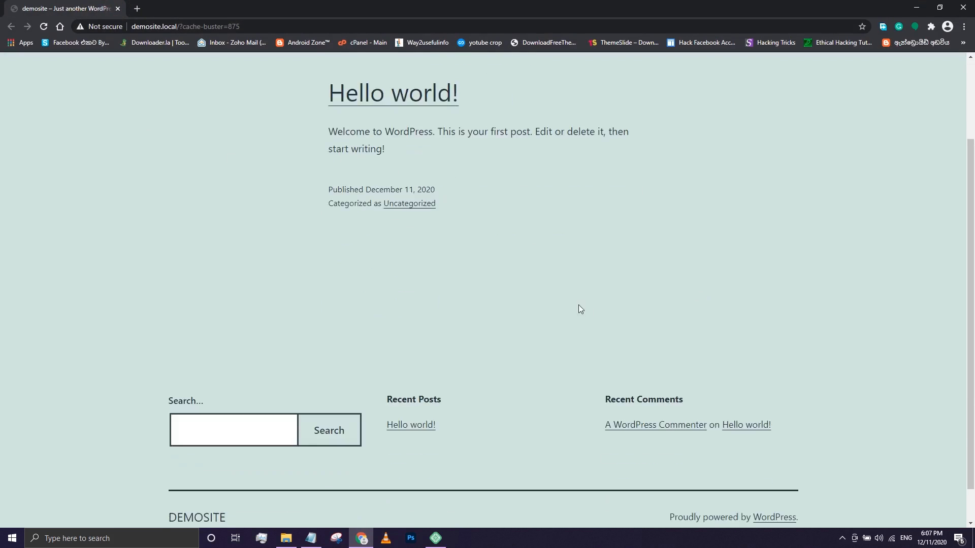
pyautogui.scroll(3, 480, 123)
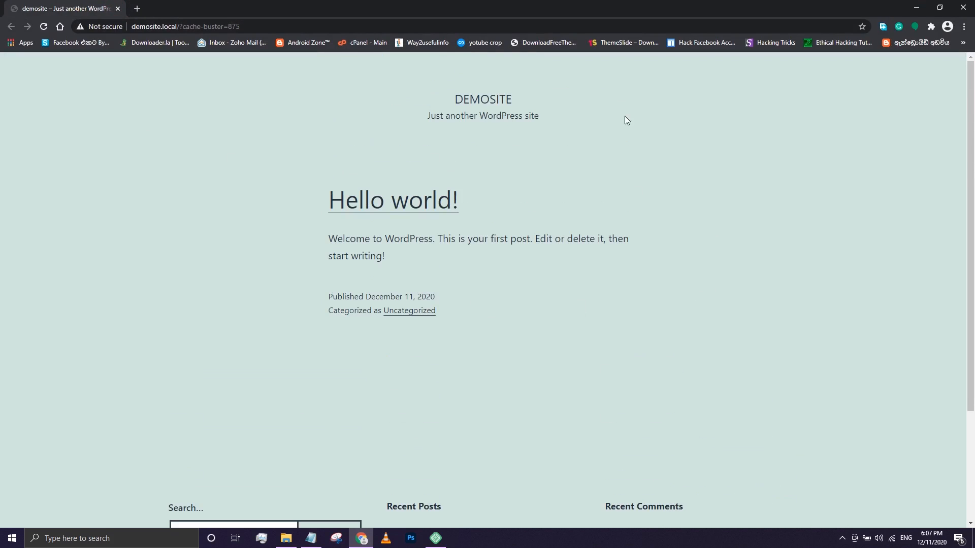
# - Switch to Local, open demosite's WordPress admin, and log in with the admin username and account password, with Remember Me enabled
pyautogui.click(918, 8)
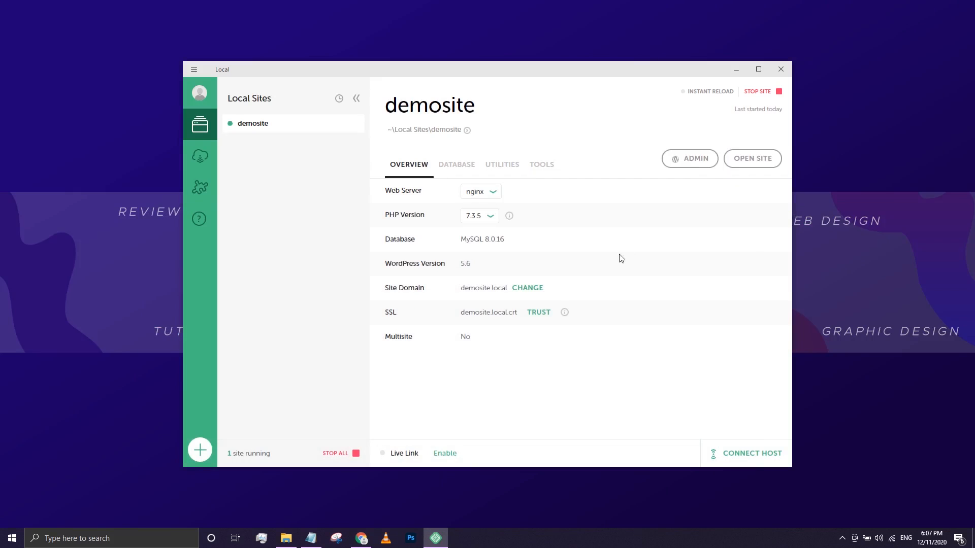
pyautogui.click(701, 159)
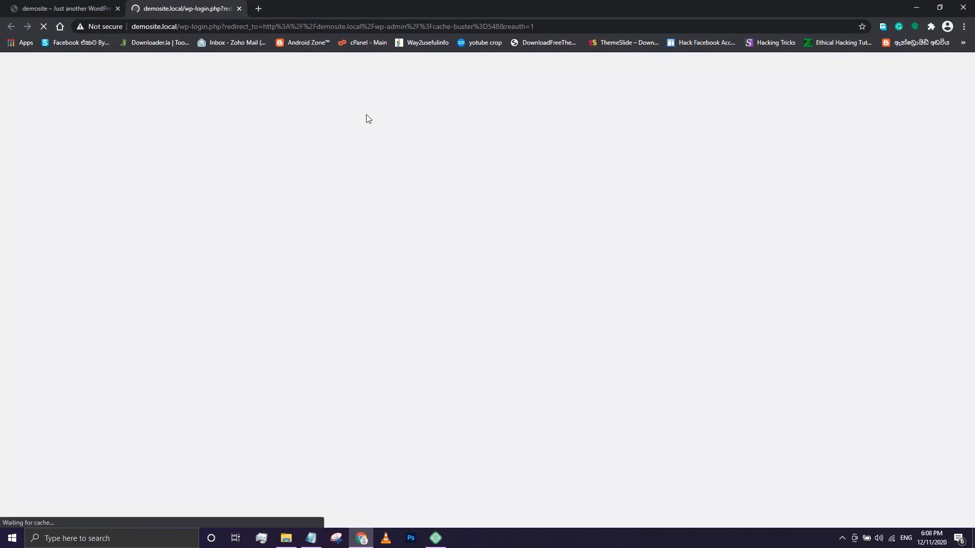
pyautogui.write('b')
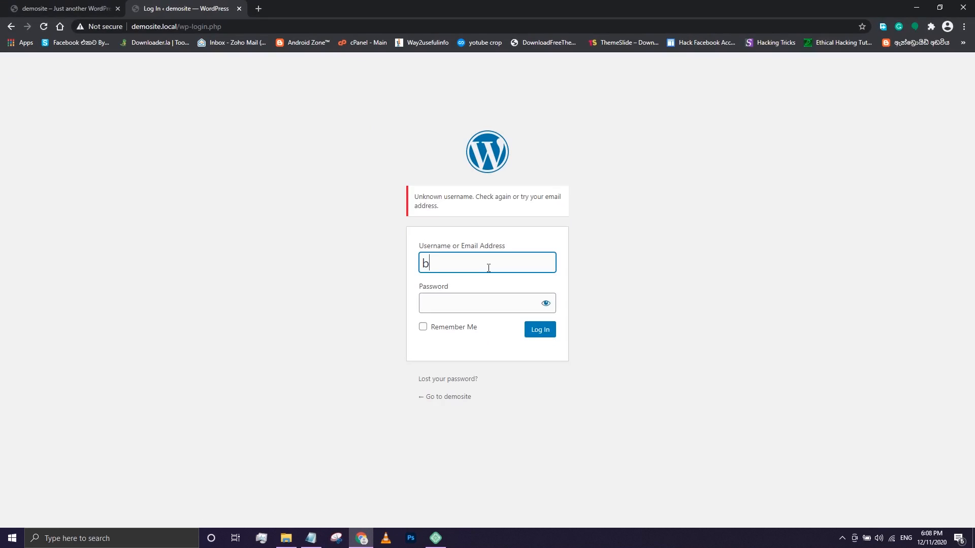
pyautogui.write('lacelab')
pyautogui.click(455, 294)
pyautogui.write('•••')
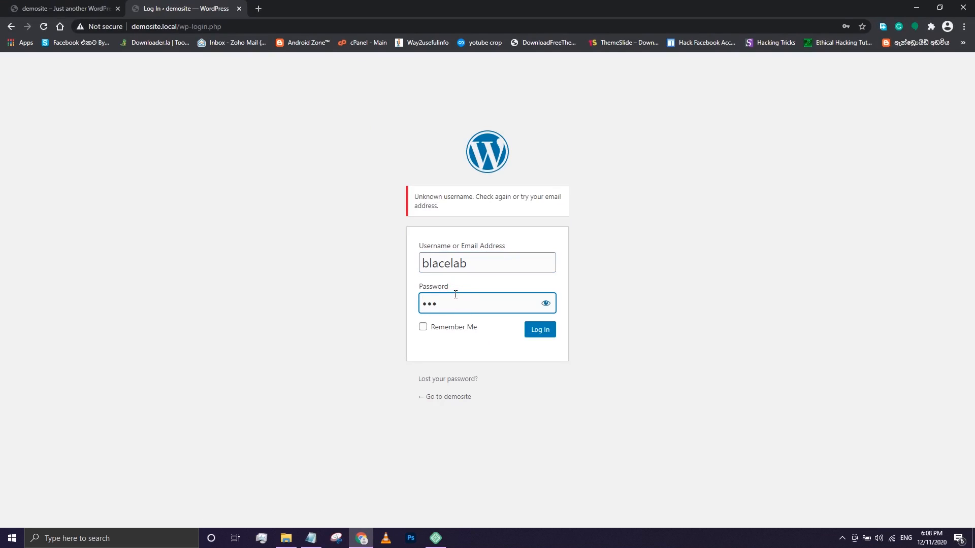
pyautogui.click(531, 333)
pyautogui.click(454, 335)
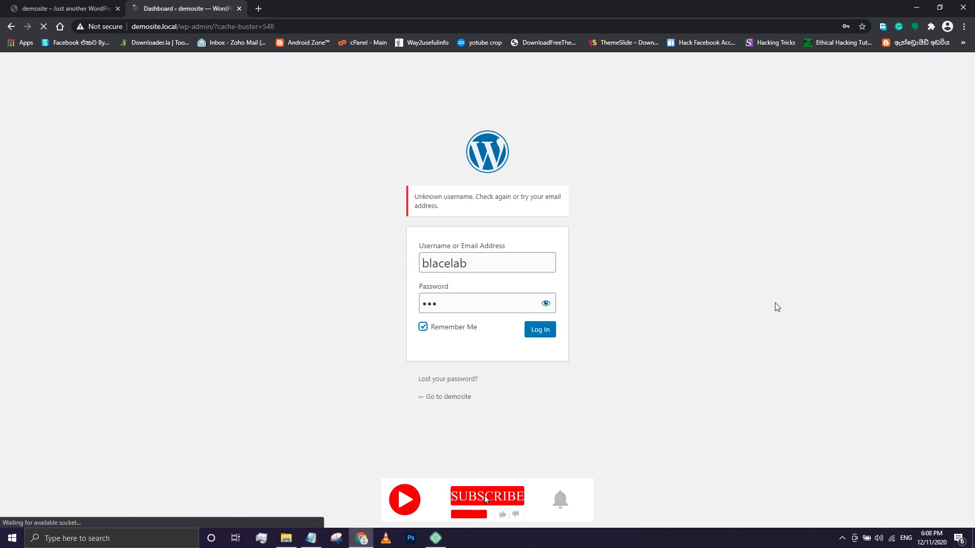
# - Save the WordPress login in the browser and look over the dashboard
pyautogui.scroll(-2, 44, 306)
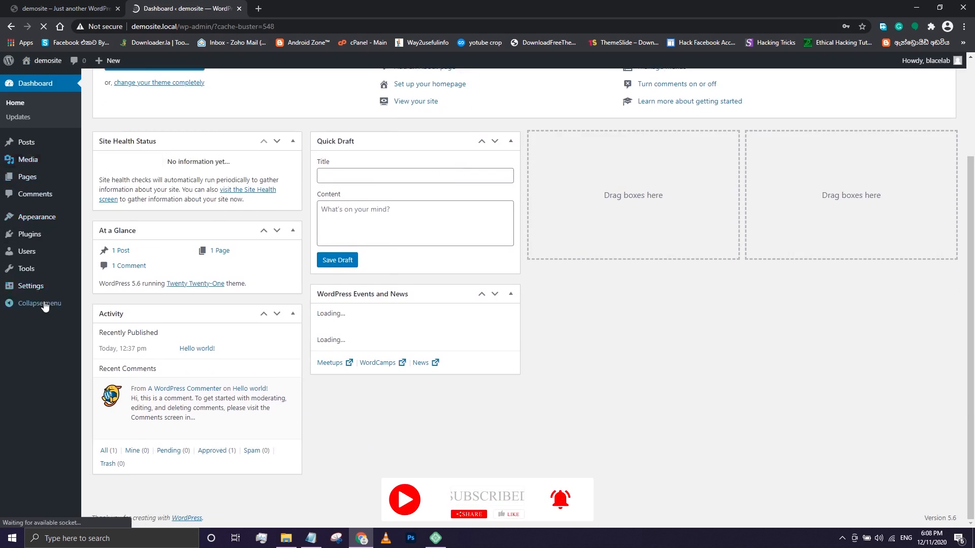
pyautogui.click(812, 193)
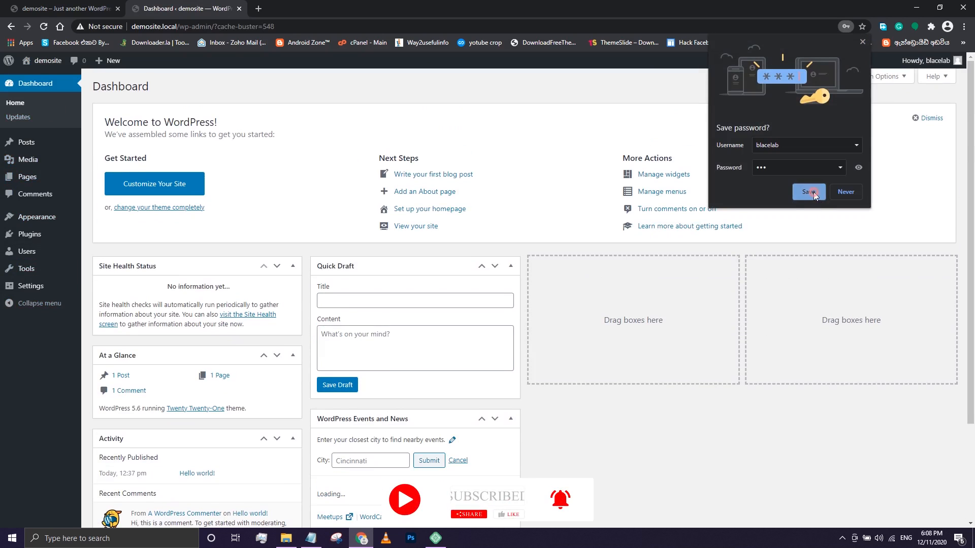
pyautogui.scroll(-3, 57, 274)
pyautogui.scroll(3, 29, 228)
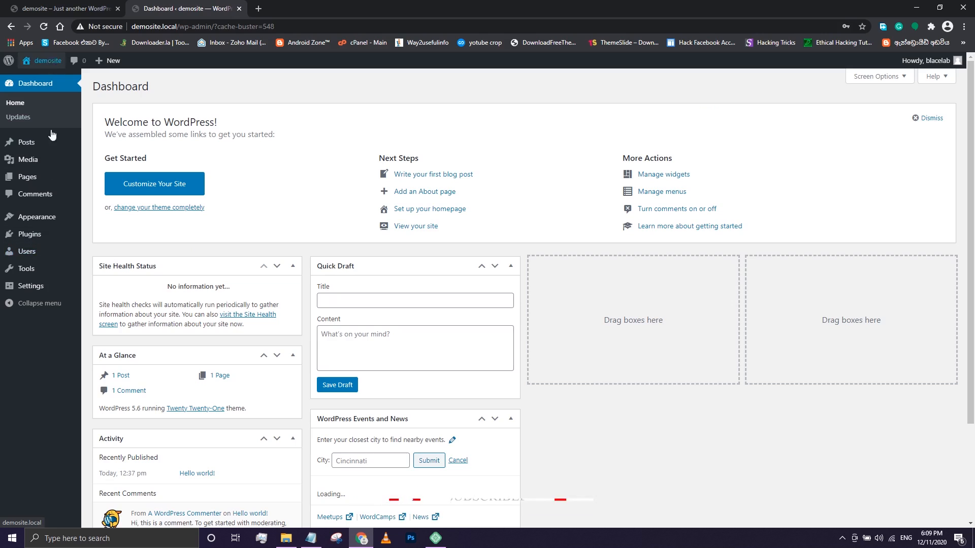
# - Visit demosite from the dashboard in a separate tab, and close the older demosite home page tab
pyautogui.moveTo(43, 66)
pyautogui.click(38, 79)
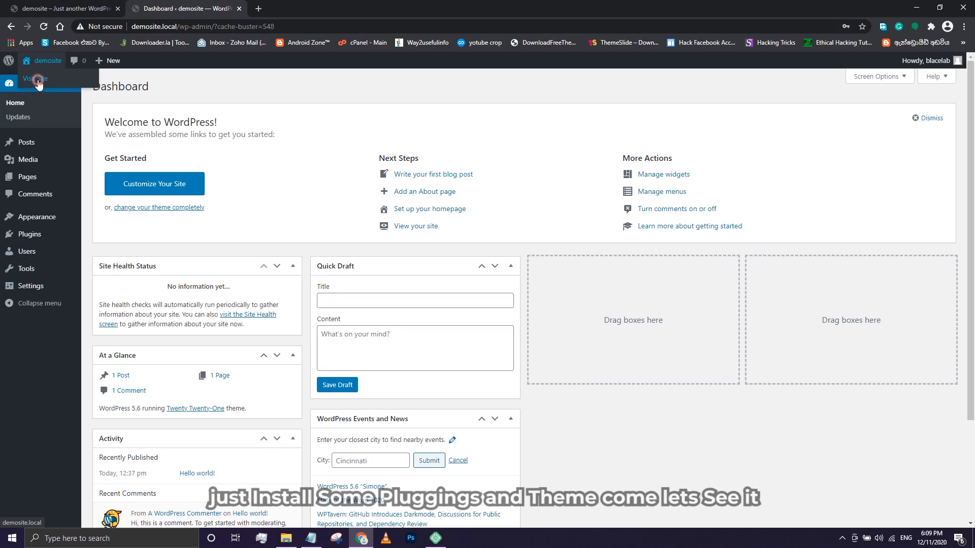
pyautogui.click(293, 8)
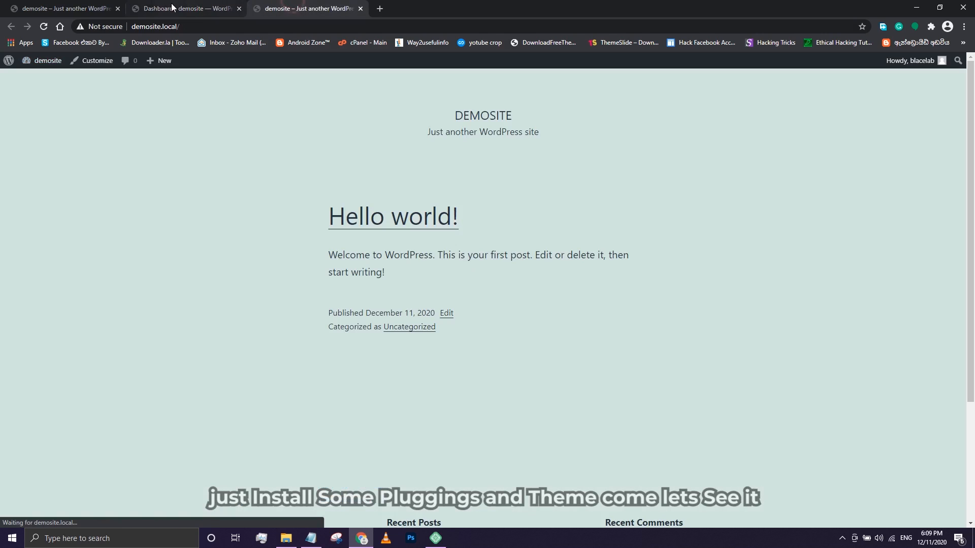
pyautogui.click(118, 9)
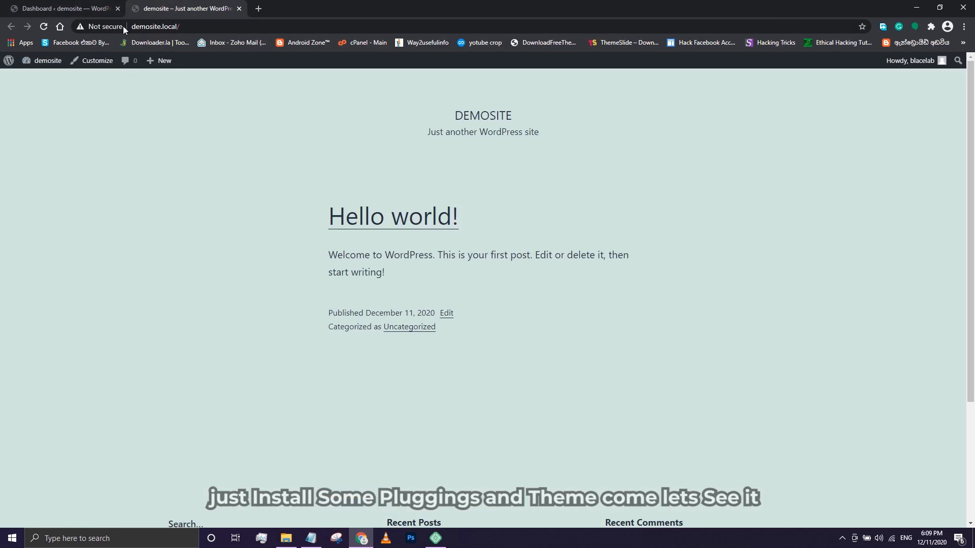
# - Return to the dashboard and open the Add Themes page for demosite
pyautogui.click(84, 9)
pyautogui.scroll(-3, 76, 234)
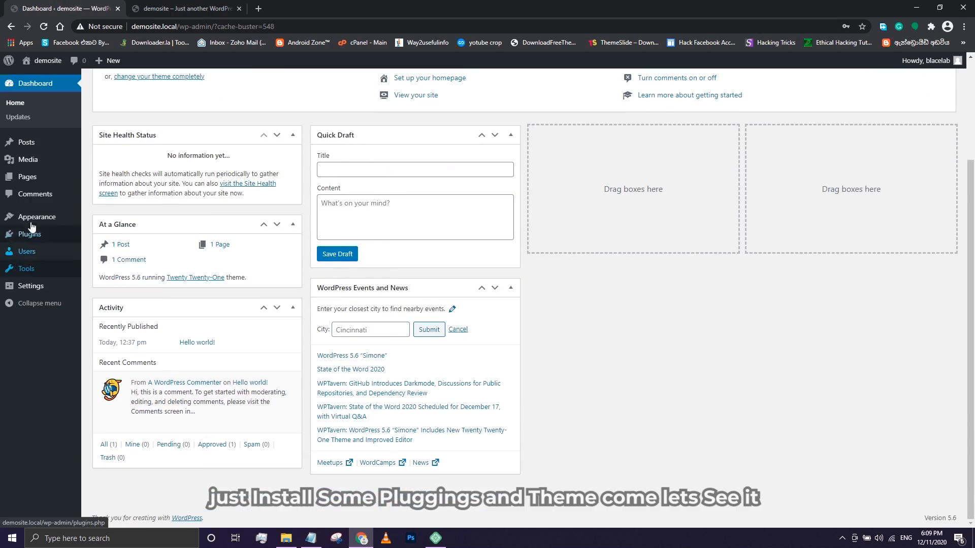
pyautogui.moveTo(31, 216)
pyautogui.click(100, 219)
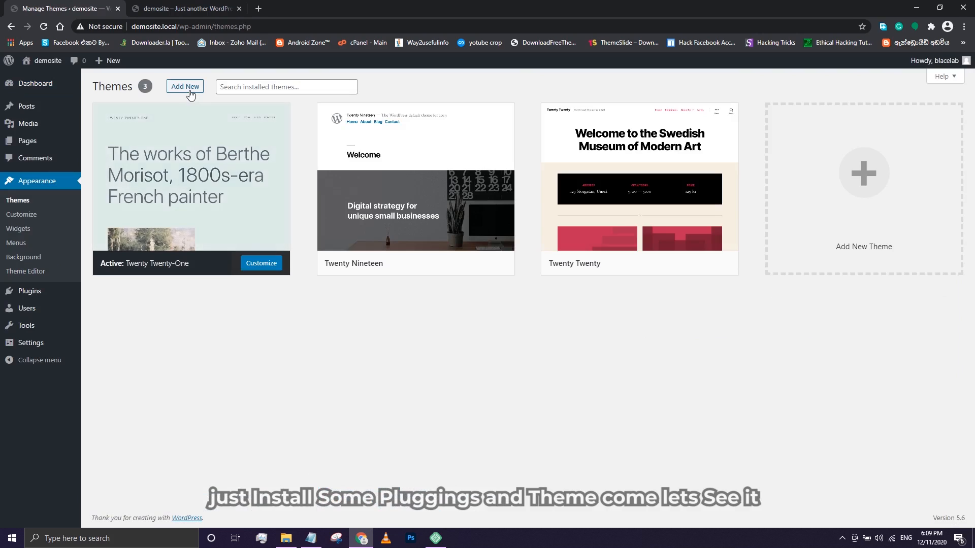
pyautogui.click(185, 86)
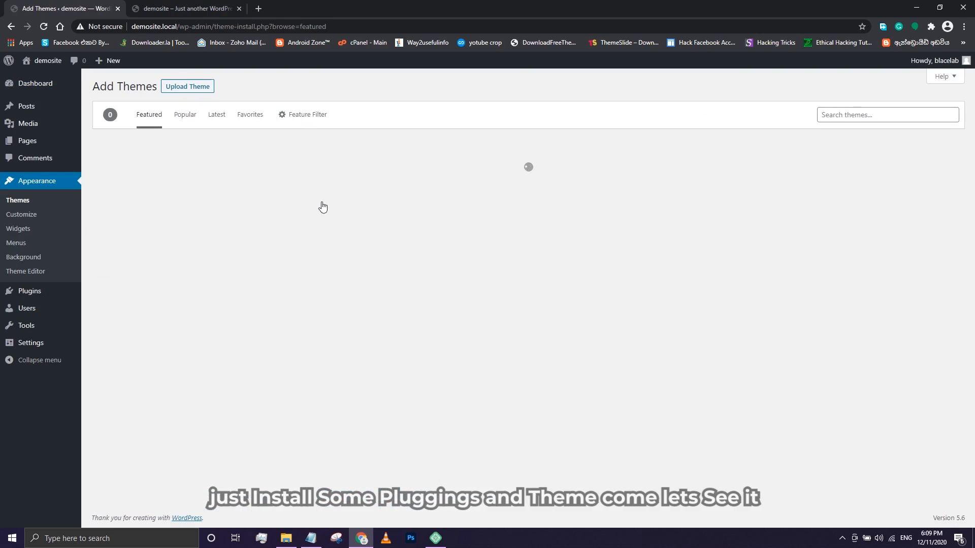
pyautogui.hotkey('ctrl', 'Tab')
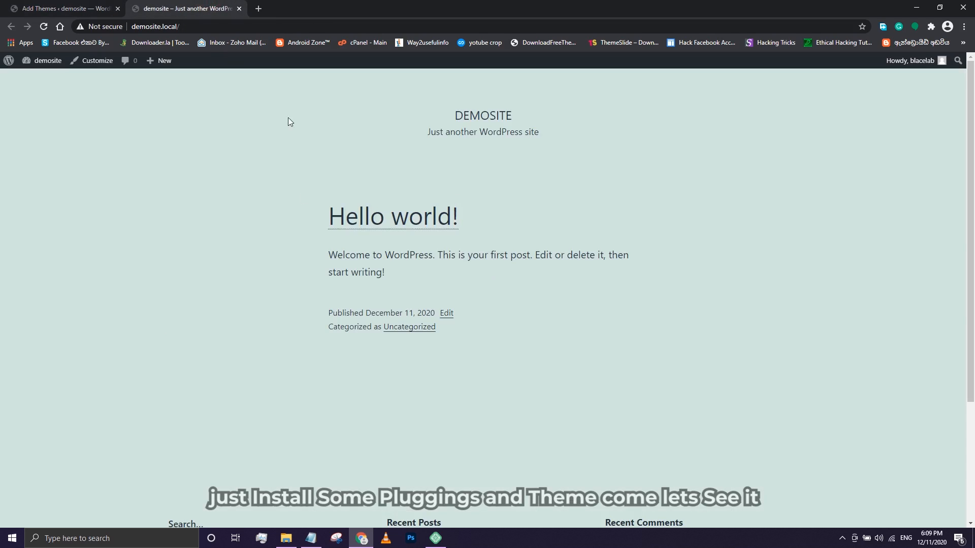
pyautogui.click(81, 9)
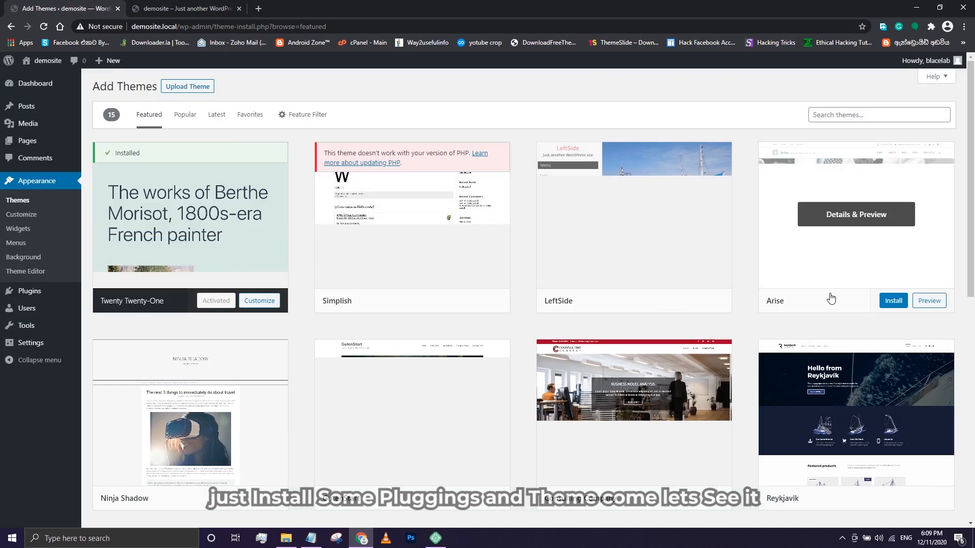
# - Browse the featured themes available to install
pyautogui.scroll(-5, 509, 355)
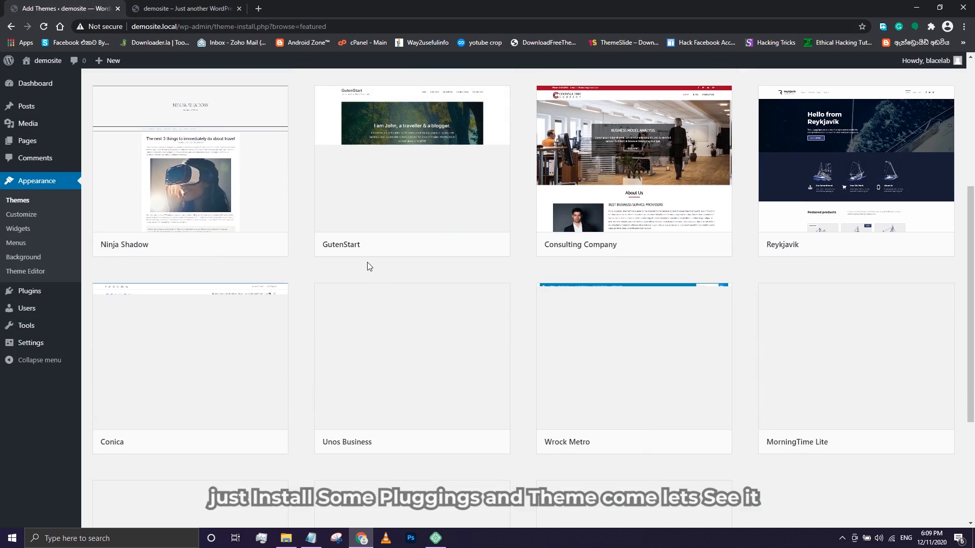
pyautogui.scroll(5, 367, 261)
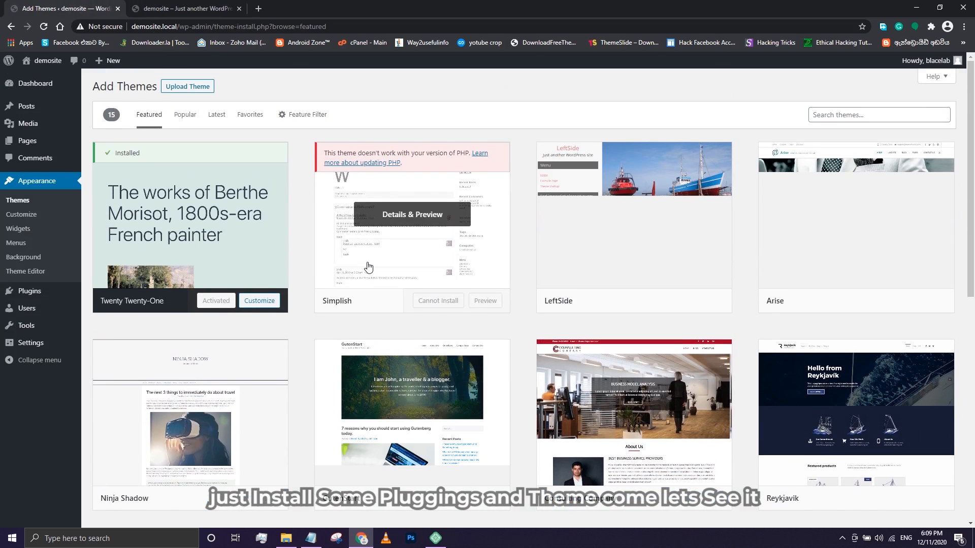
pyautogui.scroll(-5, 368, 268)
pyautogui.scroll(-4, 368, 264)
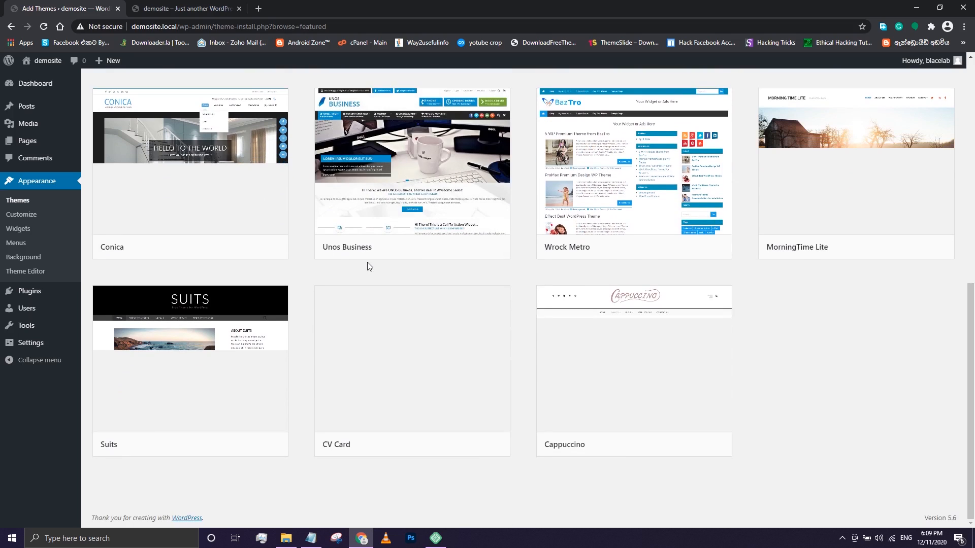
pyautogui.scroll(1, 367, 262)
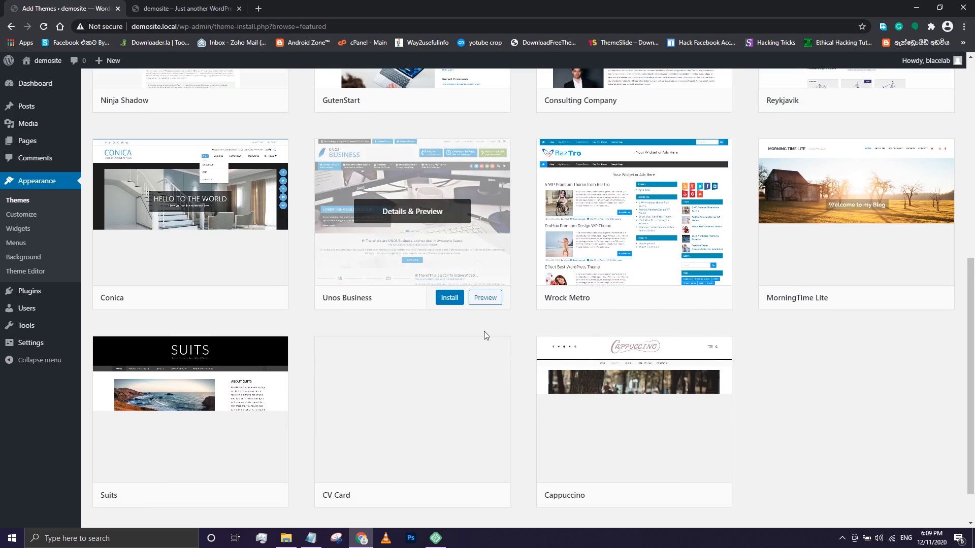
pyautogui.scroll(-1, 594, 336)
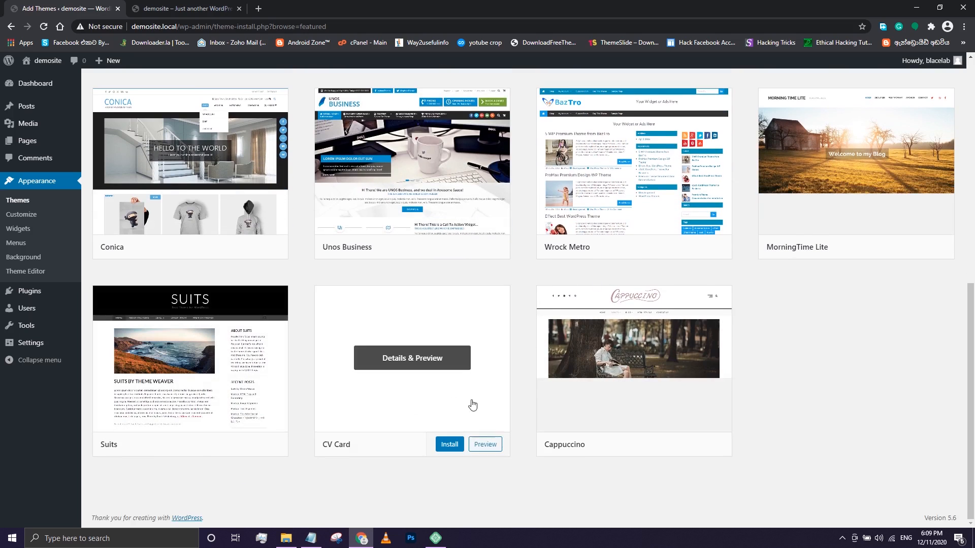
pyautogui.scroll(6, 370, 212)
pyautogui.scroll(3, 305, 221)
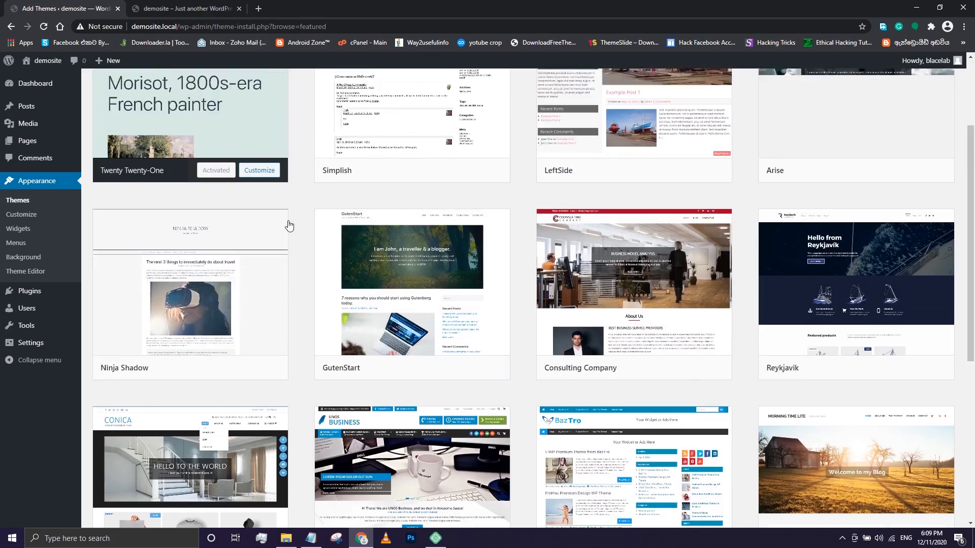
# - Show the popular themes and look through the previews
pyautogui.click(185, 121)
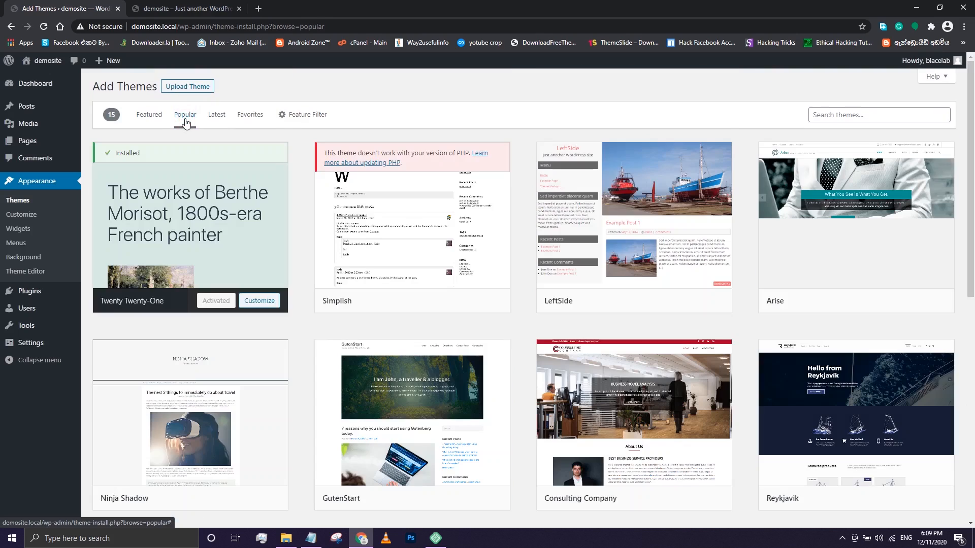
pyautogui.scroll(-15, 262, 182)
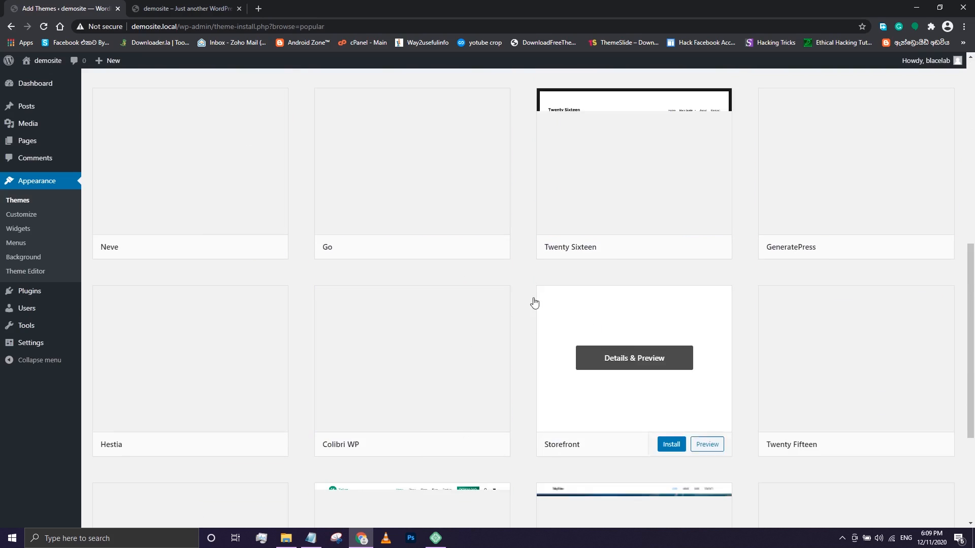
pyautogui.scroll(12, 533, 302)
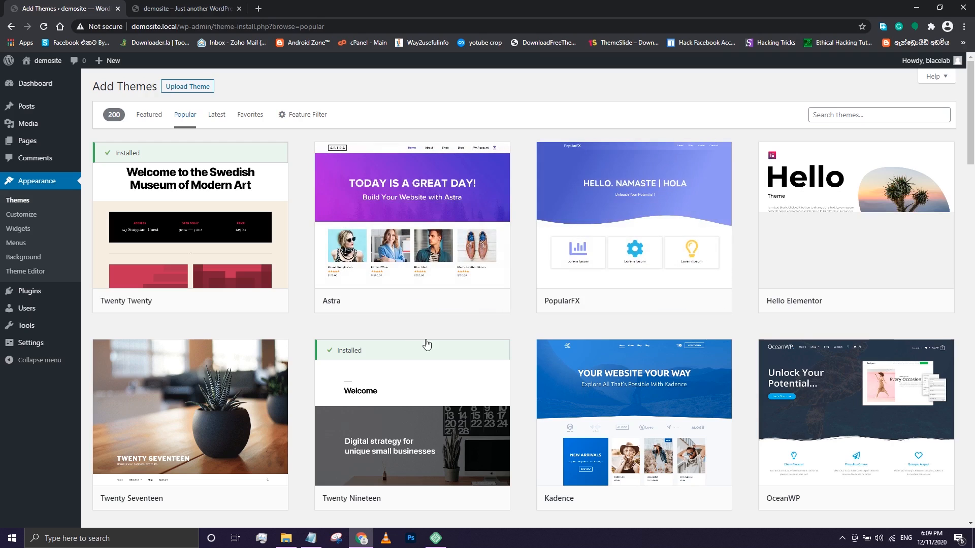
pyautogui.scroll(-5, 555, 349)
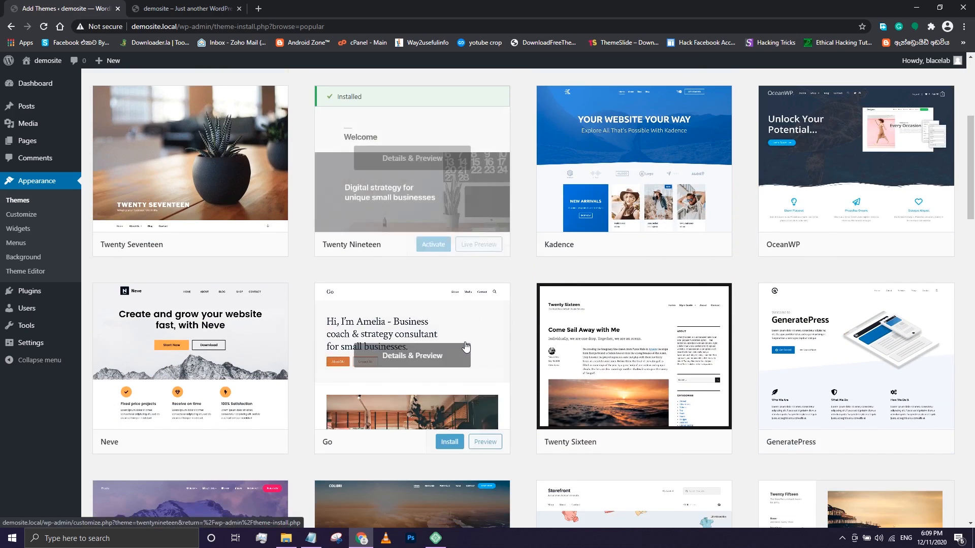
pyautogui.scroll(-3, 466, 346)
pyautogui.scroll(-3, 472, 344)
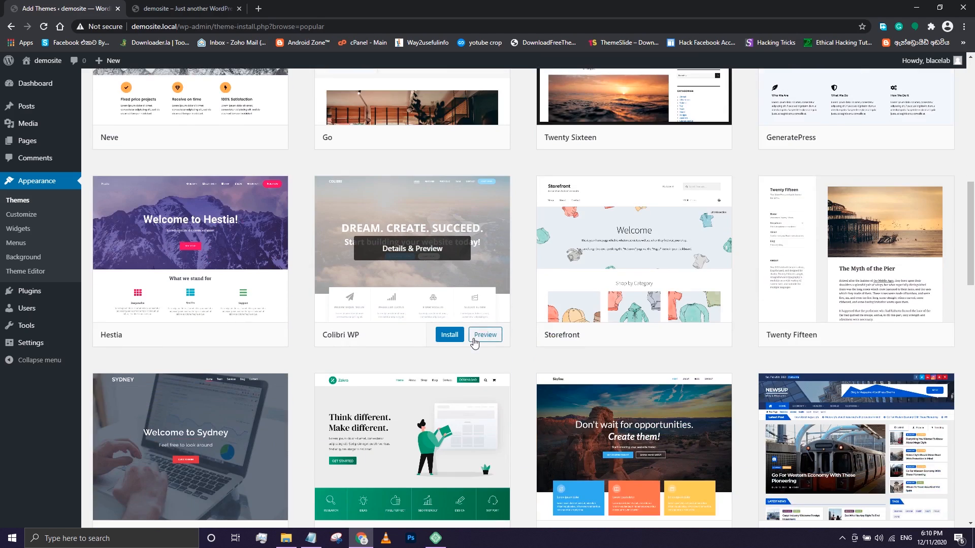
pyautogui.scroll(-2, 475, 343)
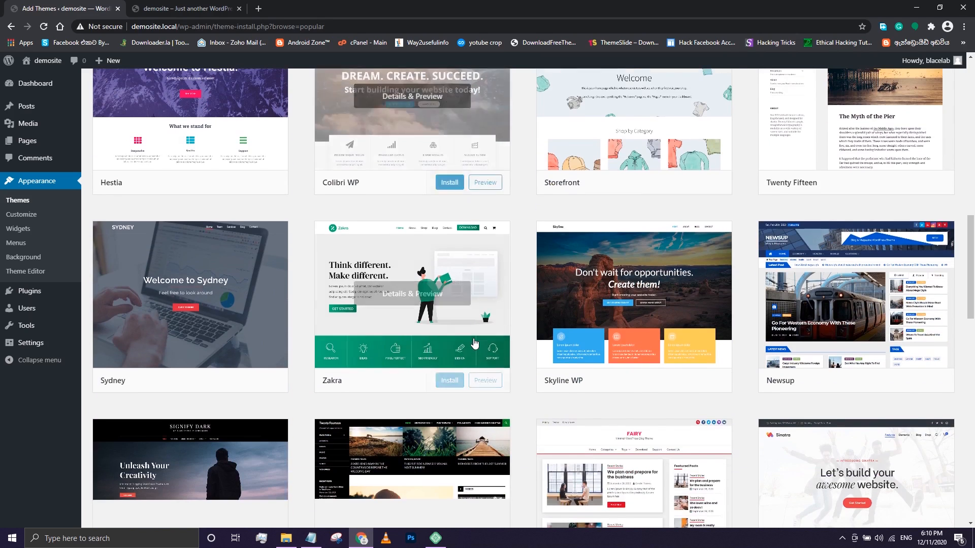
pyautogui.scroll(-5, 474, 343)
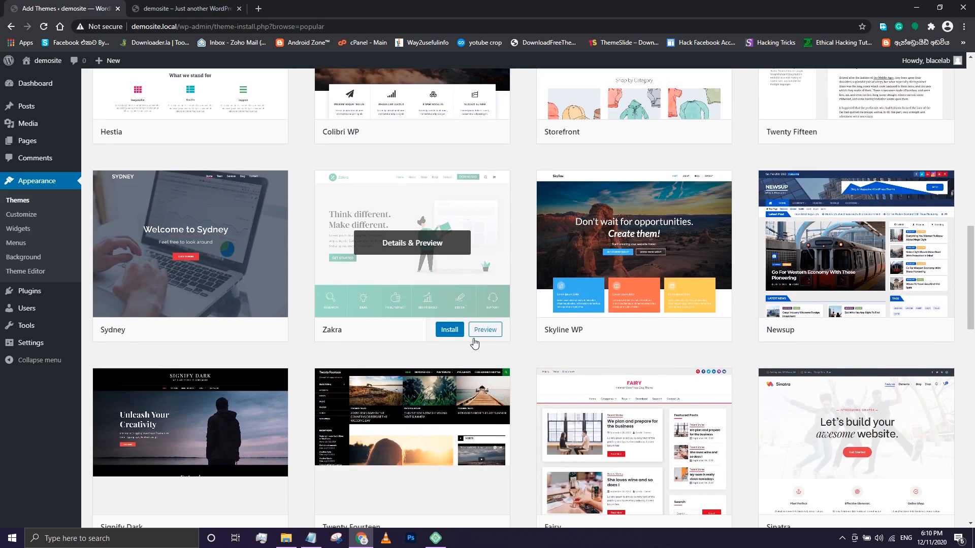
pyautogui.scroll(-5, 474, 344)
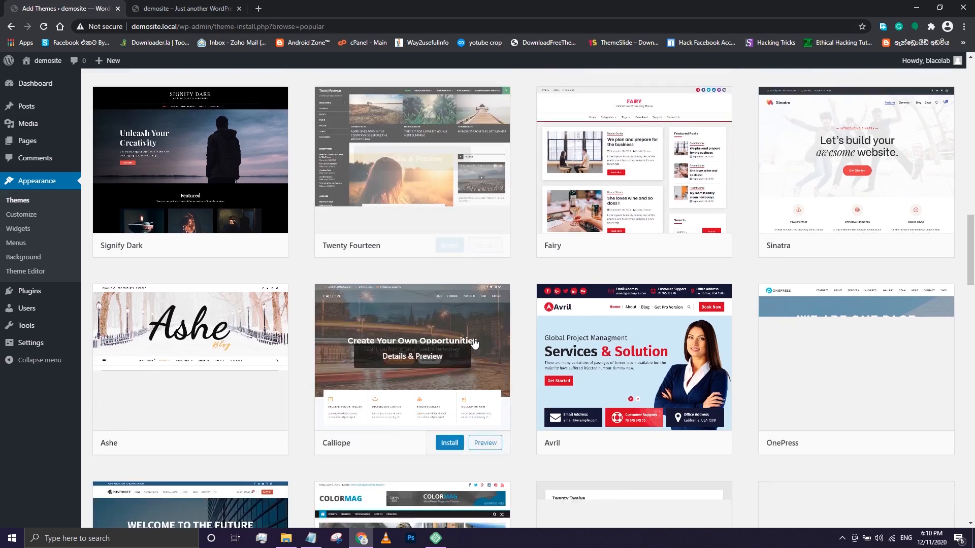
pyautogui.scroll(-2, 474, 339)
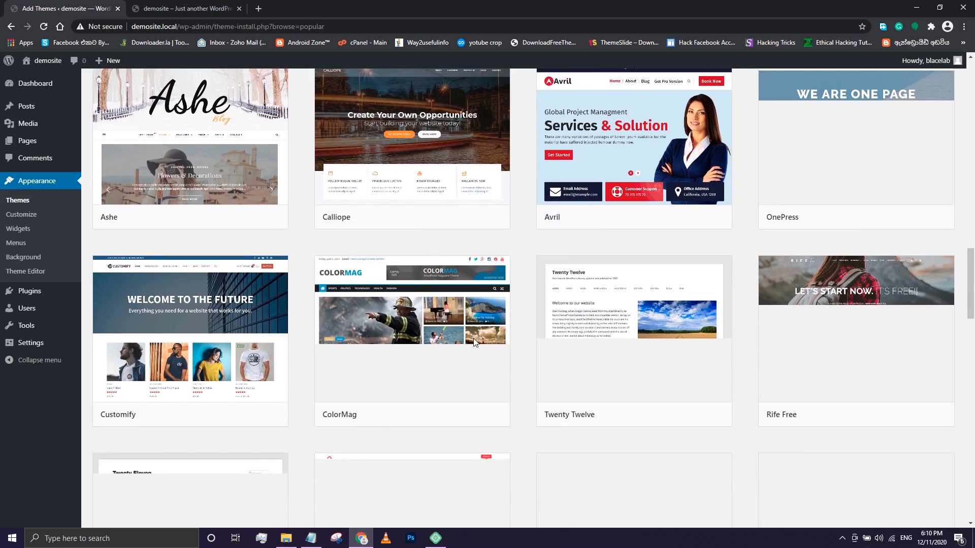
pyautogui.scroll(-3, 474, 344)
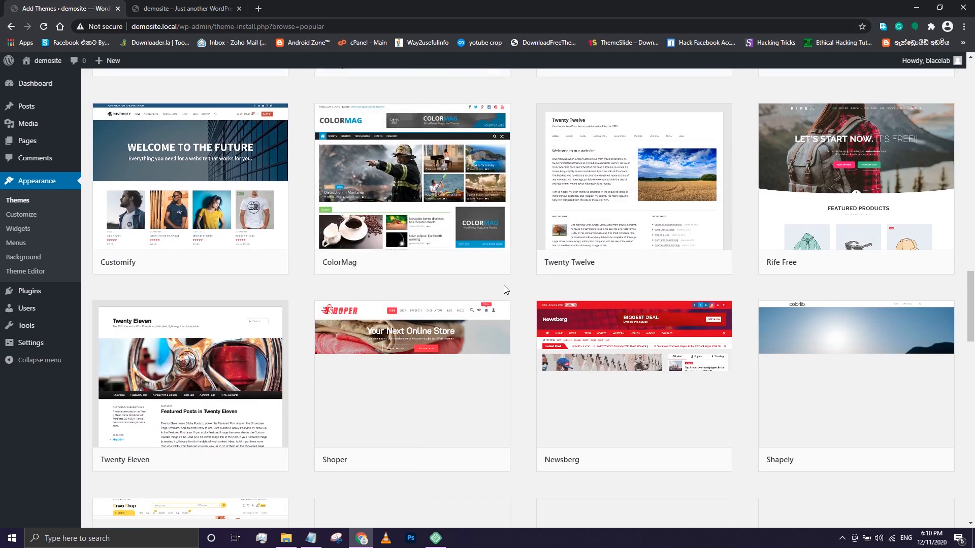
# - Install the Astra theme from the popular themes and activate it on demosite
pyautogui.scroll(-2, 505, 287)
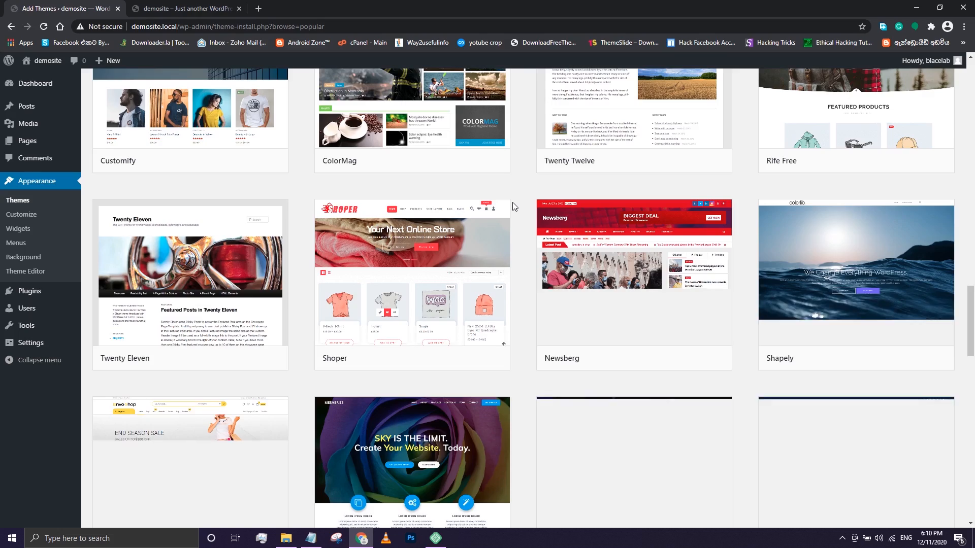
pyautogui.scroll(12, 513, 202)
pyautogui.scroll(17, 513, 202)
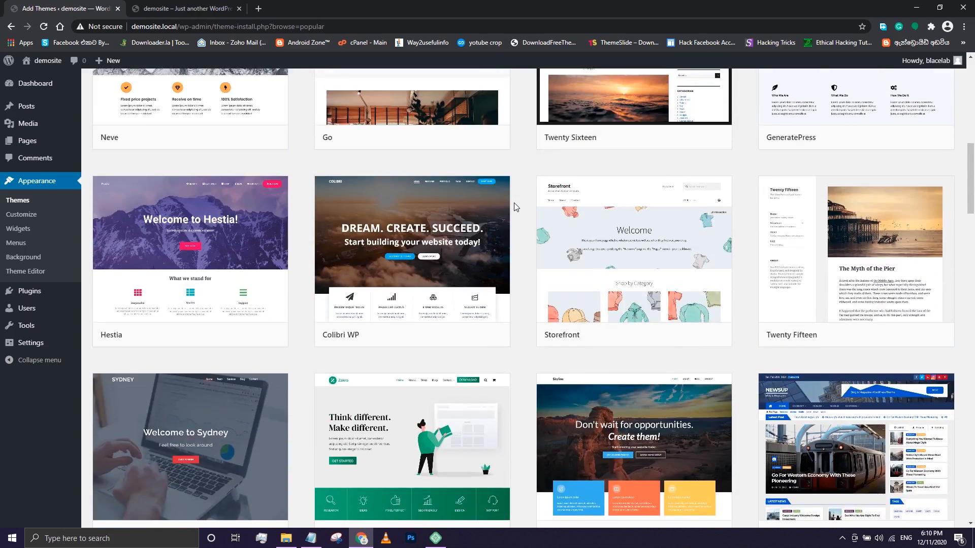
pyautogui.scroll(1, 513, 203)
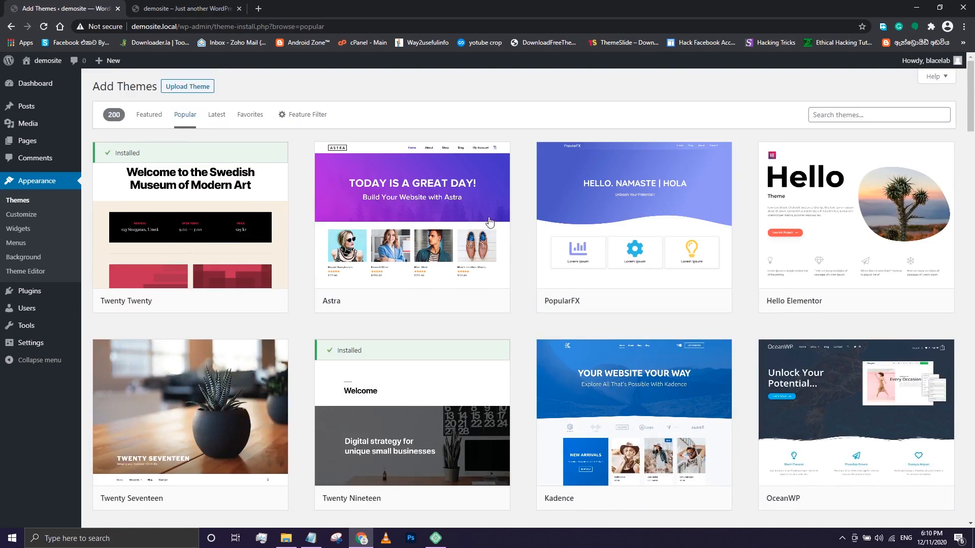
pyautogui.moveTo(452, 282)
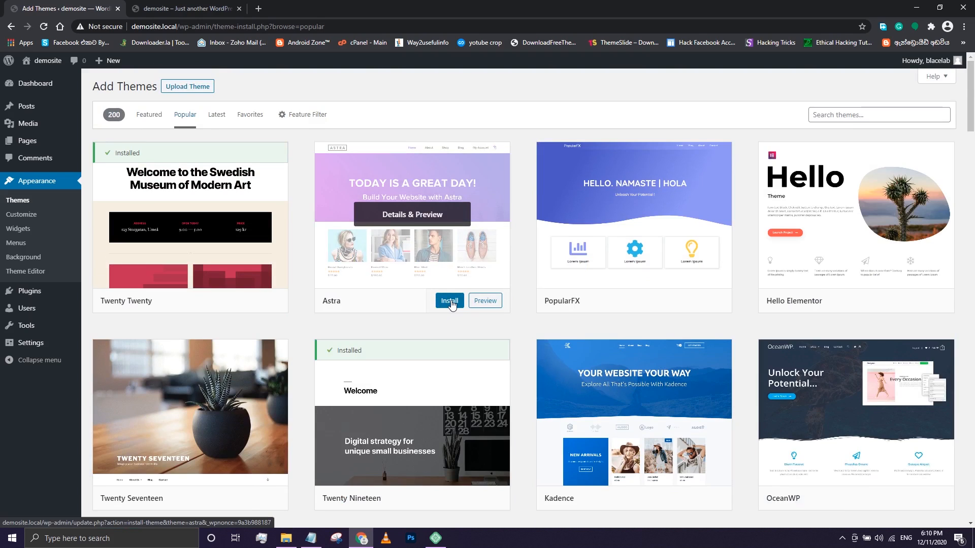
pyautogui.click(450, 301)
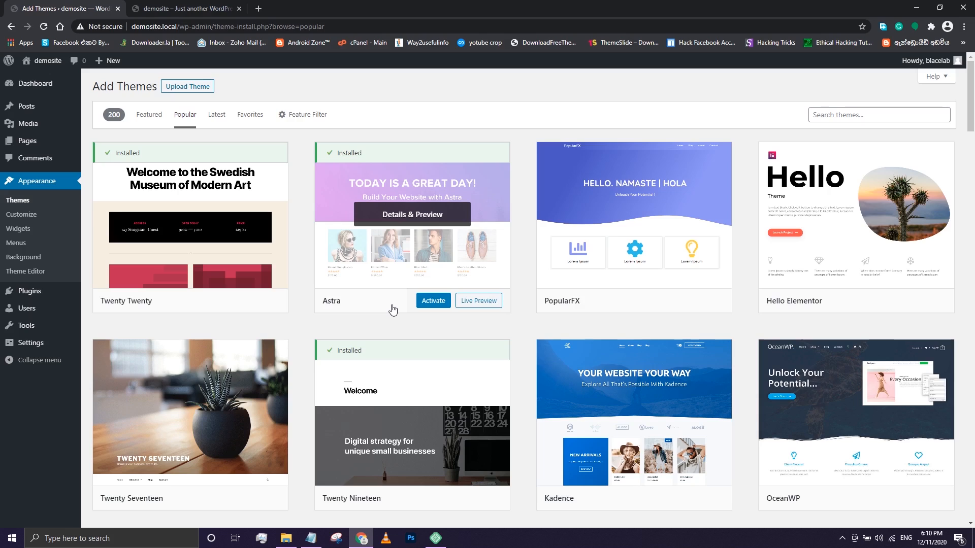
pyautogui.click(429, 303)
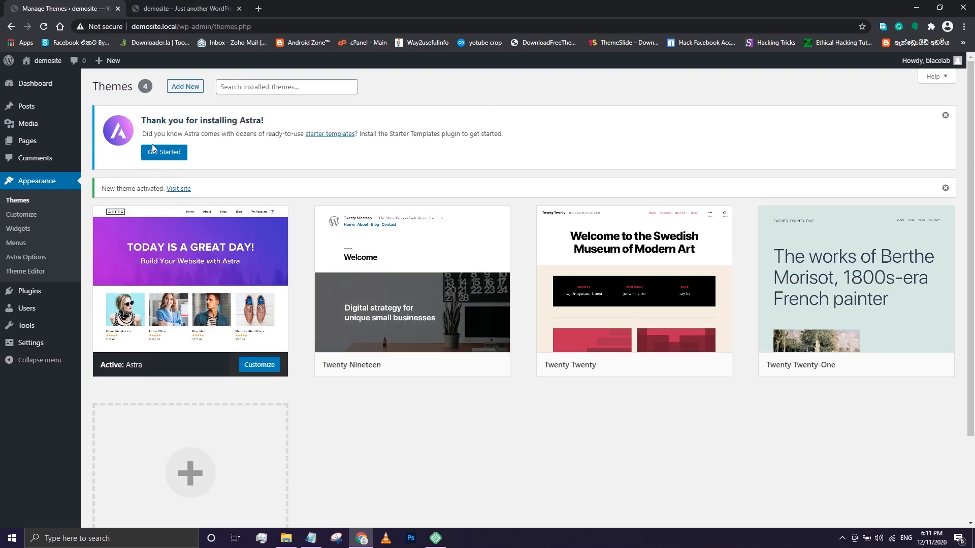
# - Reload the demosite home page and look over its layout under the Astra theme
pyautogui.click(170, 10)
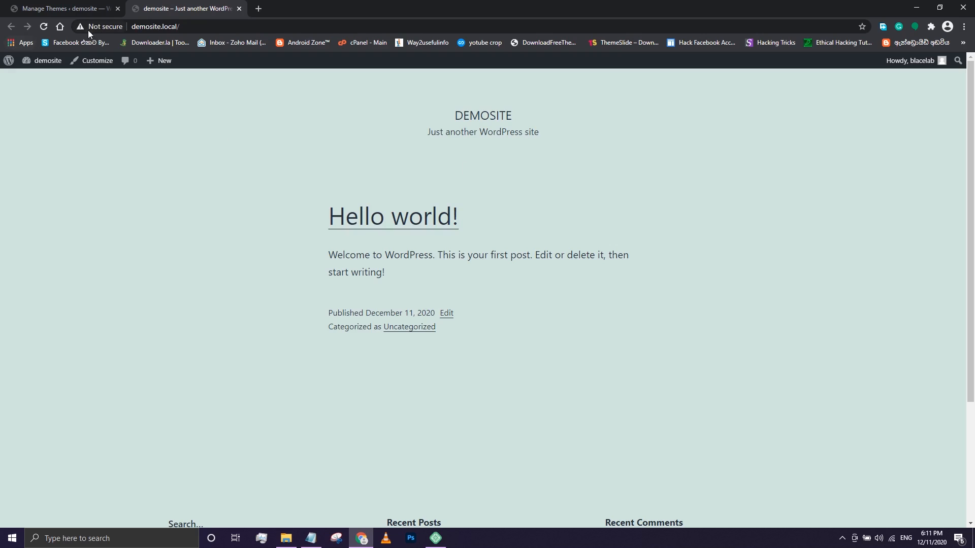
pyautogui.click(46, 27)
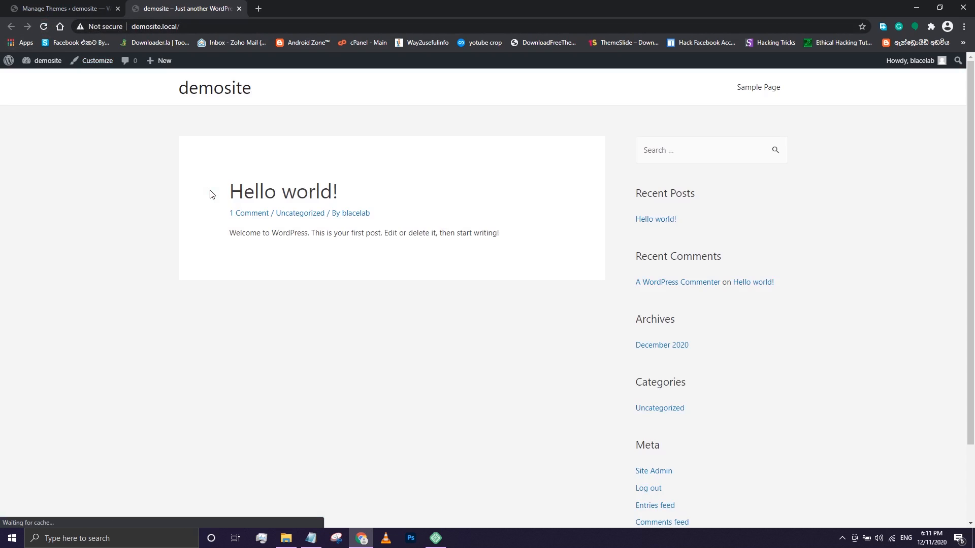
pyautogui.scroll(-2, 537, 229)
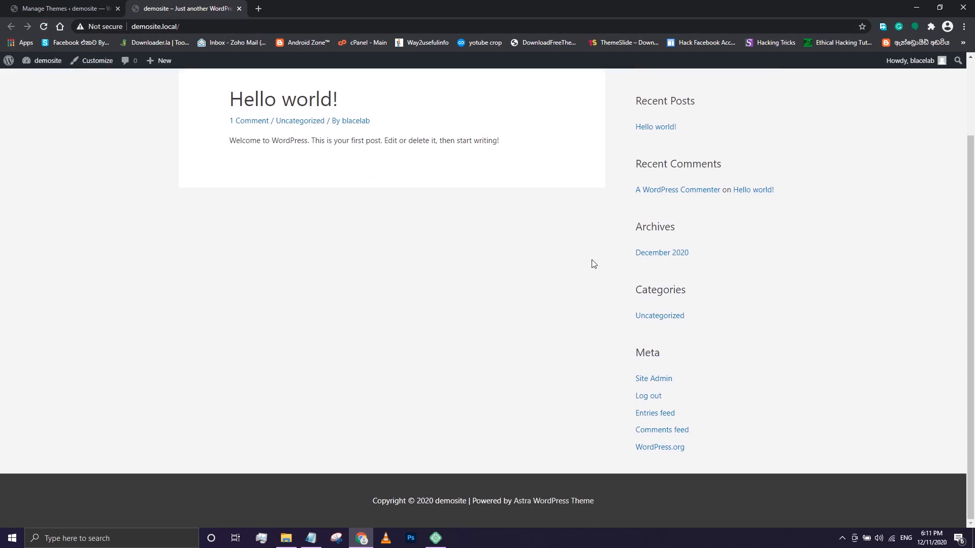
pyautogui.scroll(2, 472, 416)
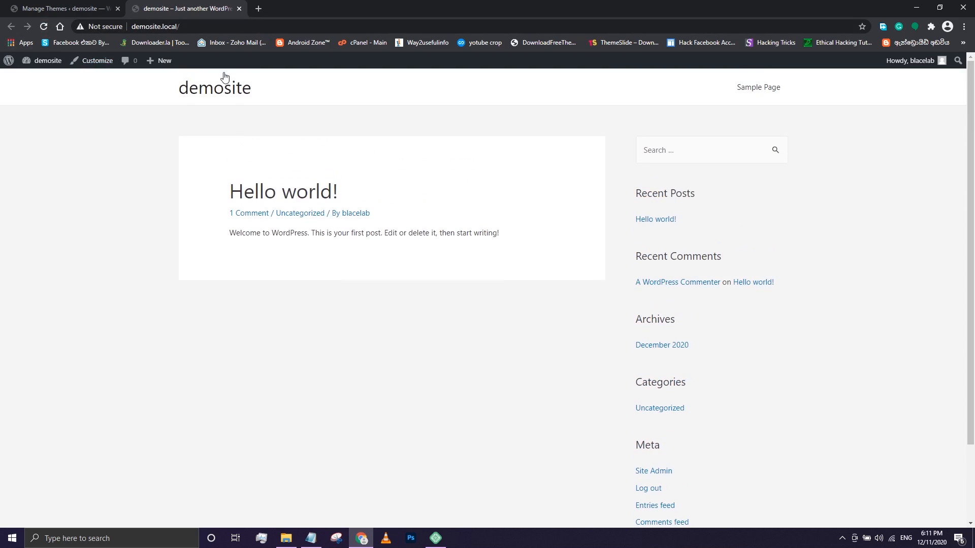
# - Open the Astra Options page in the admin panel and follow its Upload Logo link to the customizer
pyautogui.click(66, 9)
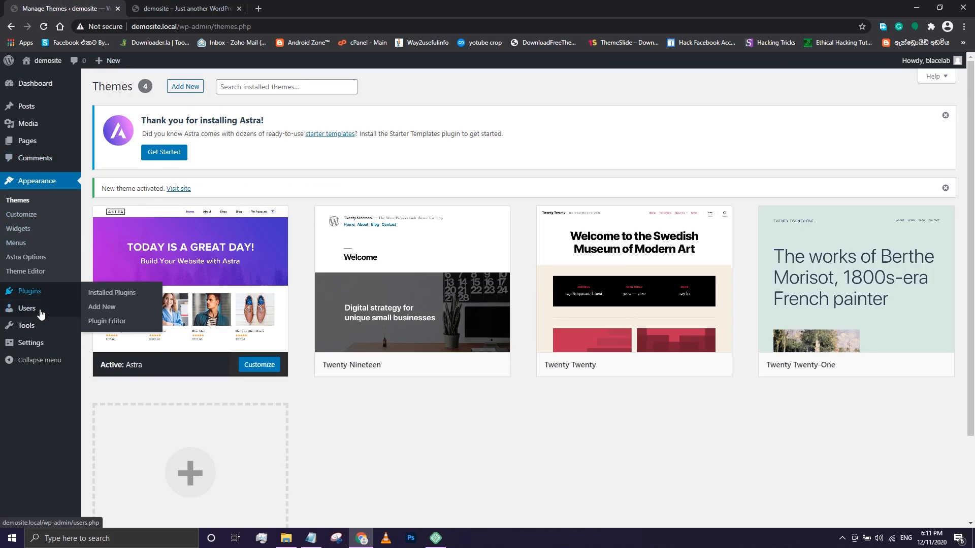
pyautogui.moveTo(40, 330)
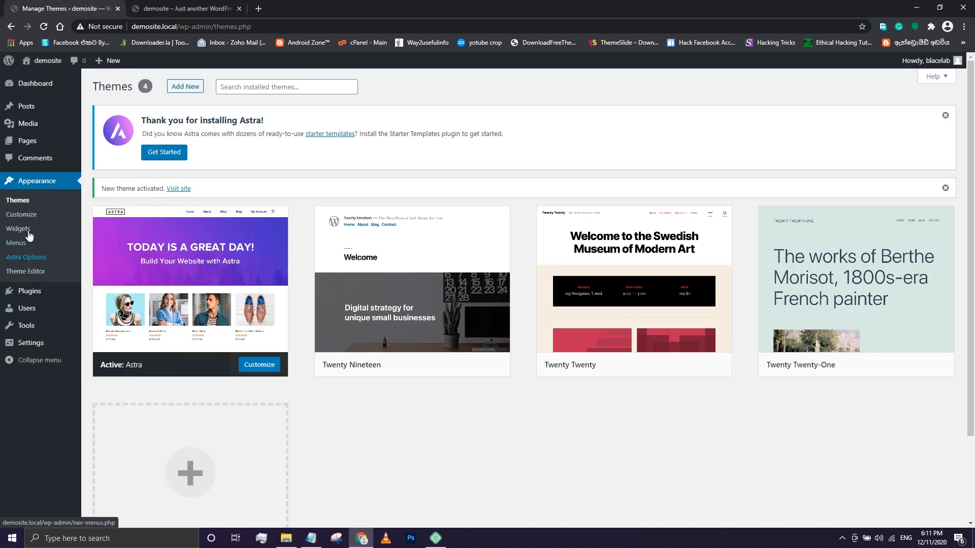
pyautogui.click(25, 259)
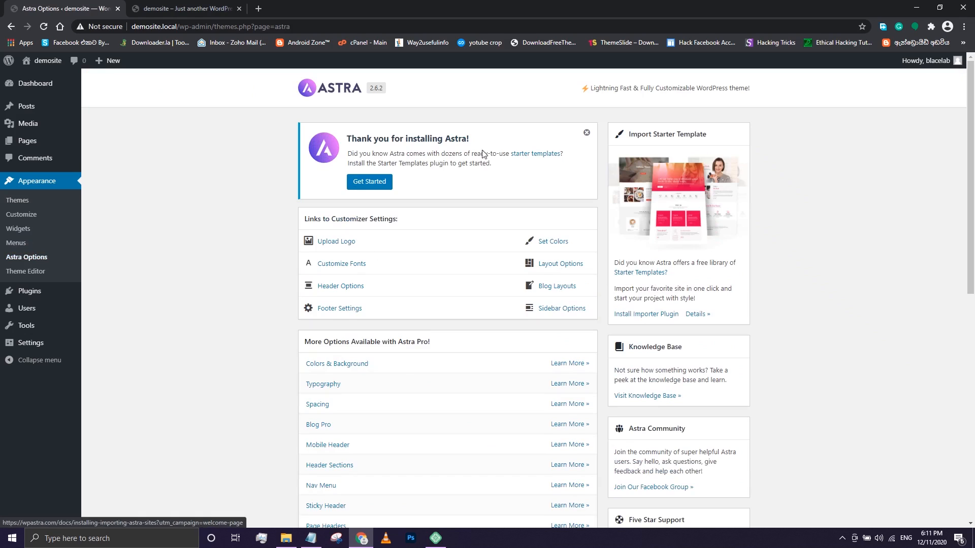
pyautogui.click(186, 8)
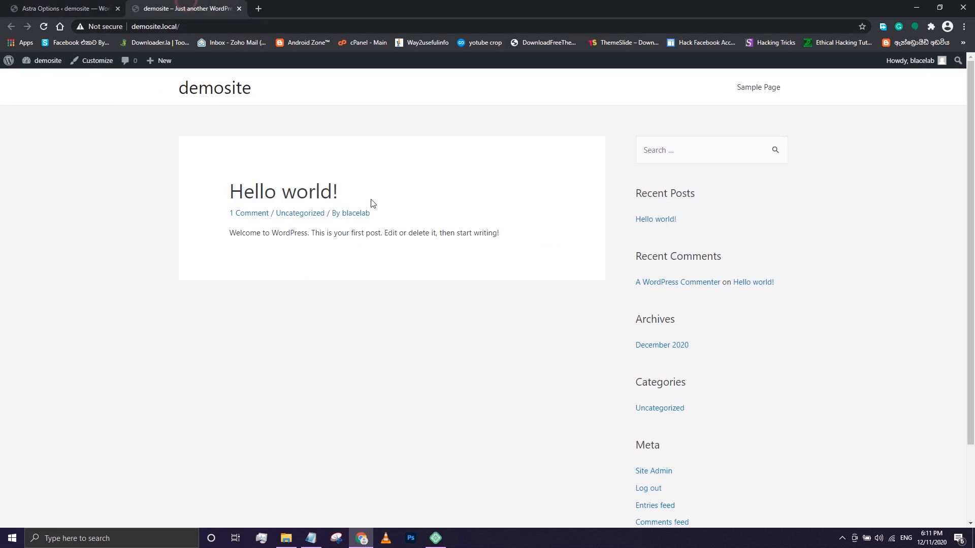
pyautogui.click(97, 11)
pyautogui.click(333, 240)
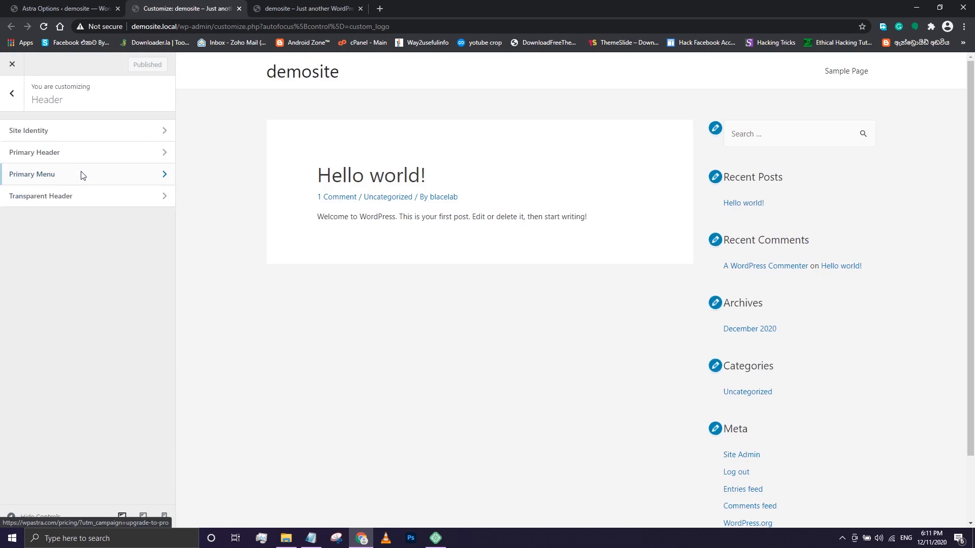
# - Upload the image Untitlced-1.png as the site logo file
pyautogui.click(80, 196)
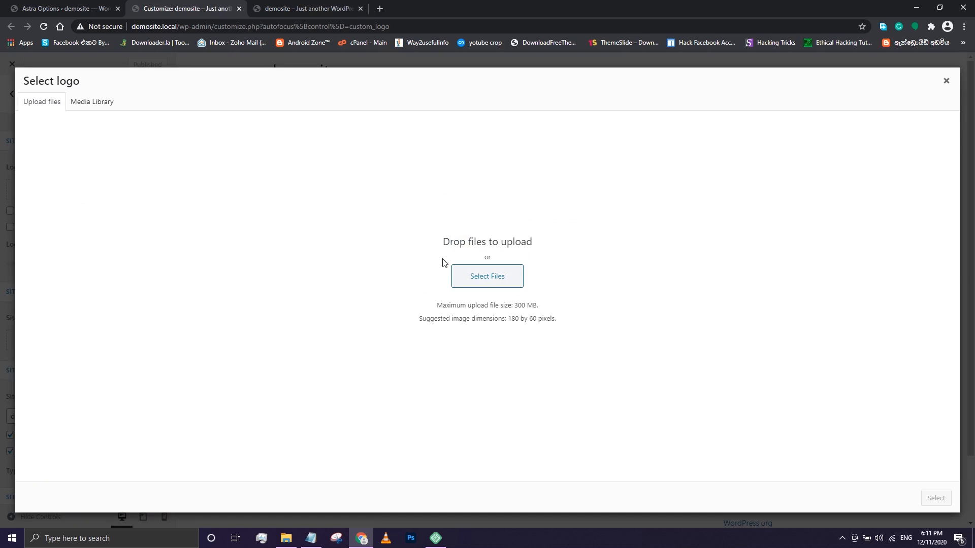
pyautogui.click(493, 275)
pyautogui.doubleClick(450, 182)
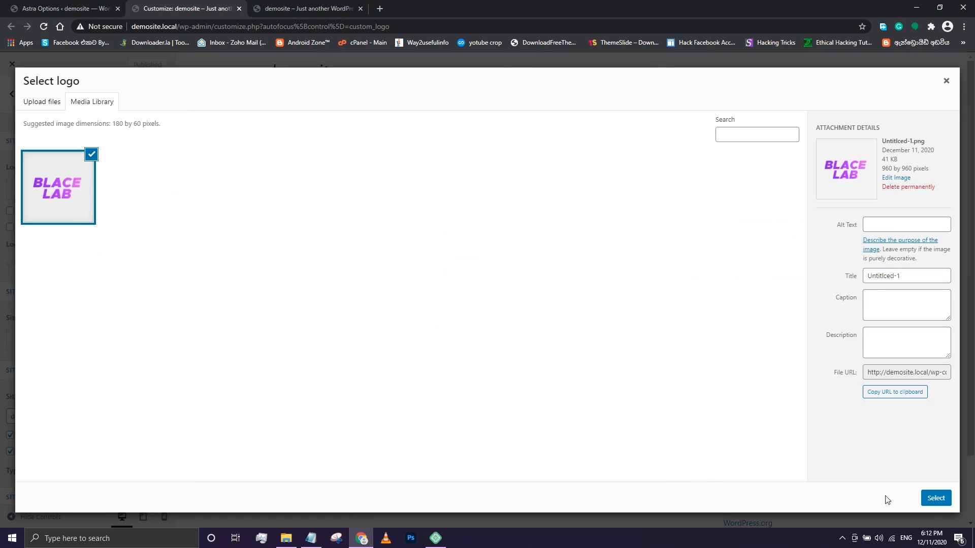
# - Use the uploaded image as the logo, cropped to a full-width band closely around the BLACE LAB lettering
pyautogui.click(934, 498)
pyautogui.moveTo(544, 312); pyautogui.dragTo(543, 321)
pyautogui.moveTo(487, 356); pyautogui.dragTo(489, 367)
pyautogui.moveTo(518, 329); pyautogui.dragTo(517, 324)
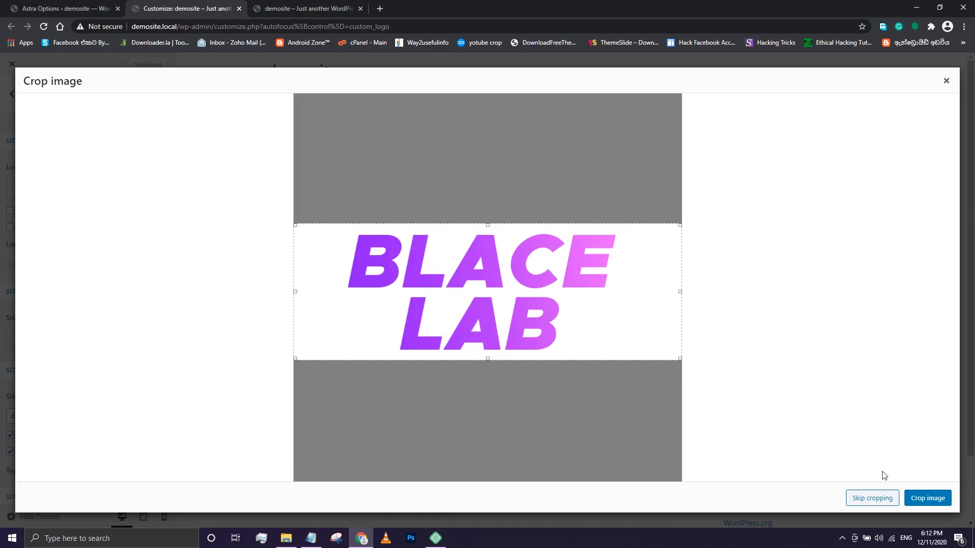
pyautogui.click(928, 498)
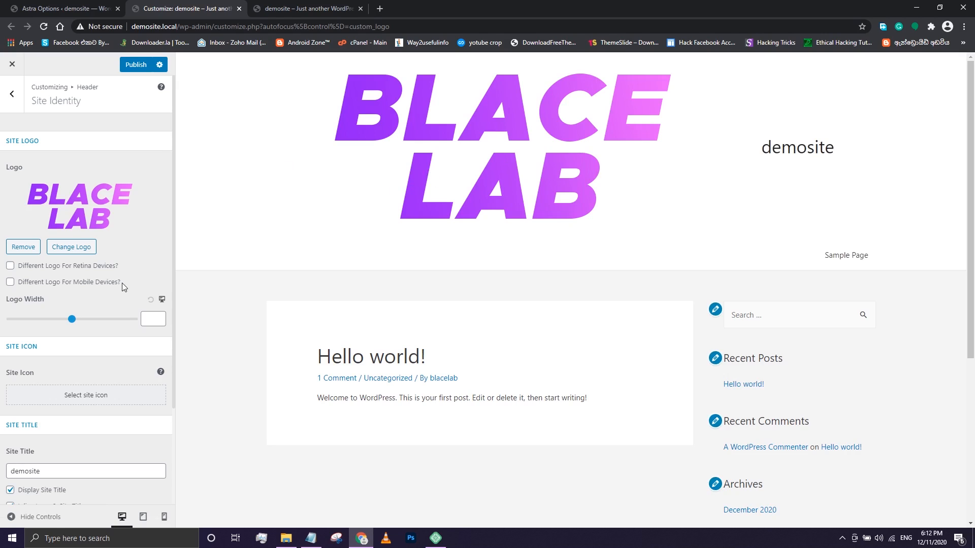
# - Set the logo width to 250
pyautogui.click(157, 319)
pyautogui.write('10')
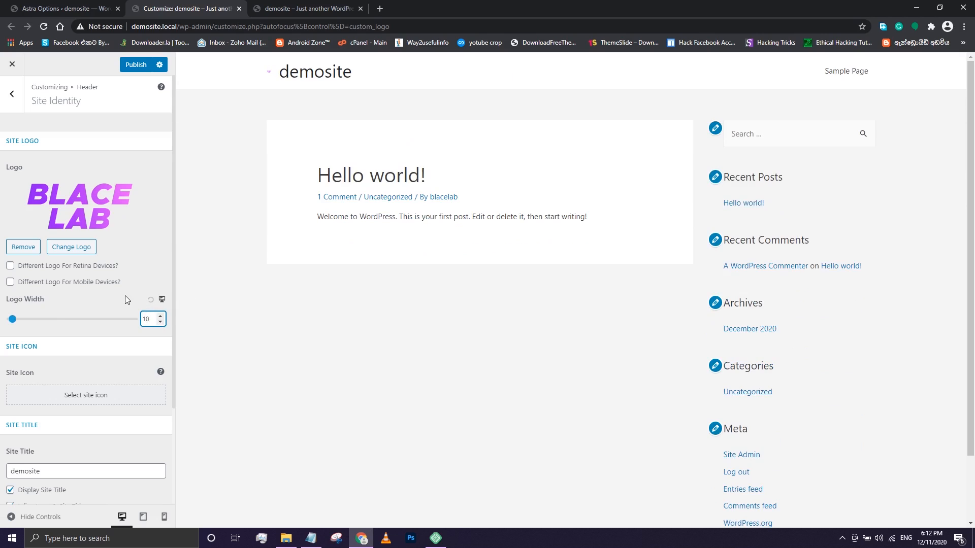
pyautogui.write('0')
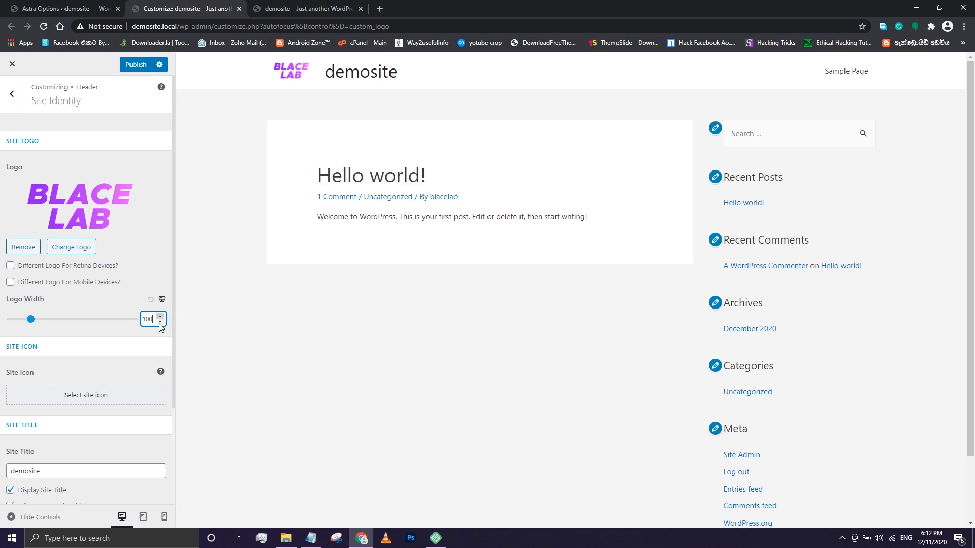
pyautogui.moveTo(154, 319); pyautogui.dragTo(116, 320)
pyautogui.write('250')
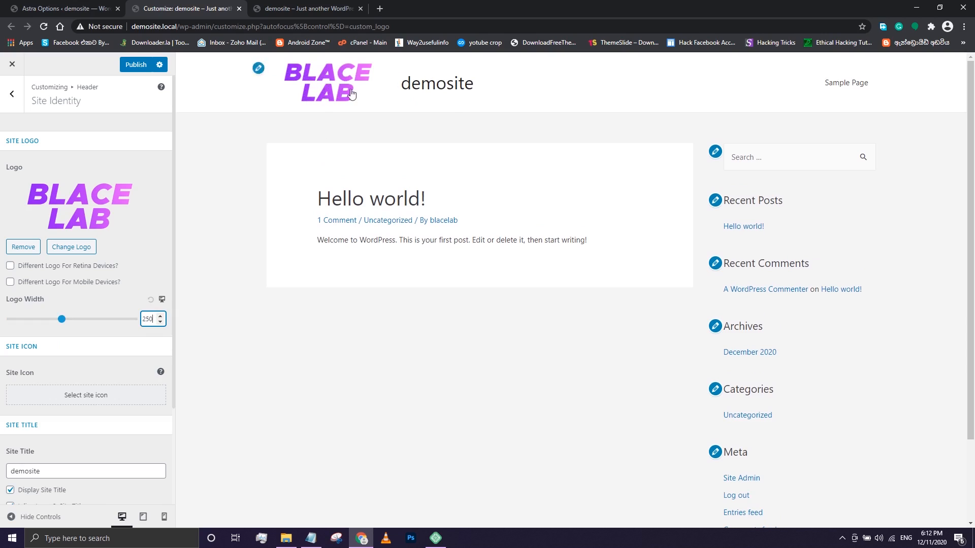
# - Change the site title to "Blace Lab.com"
pyautogui.click(395, 81)
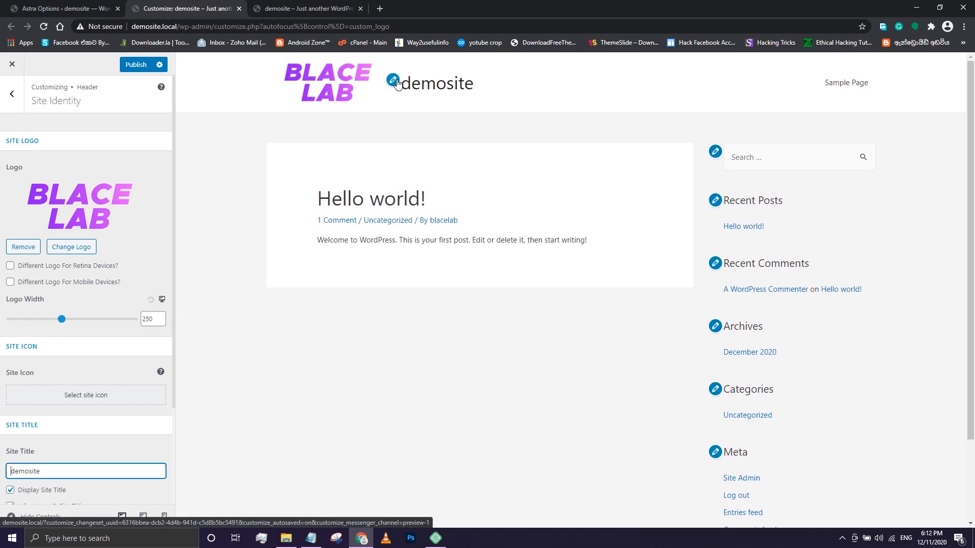
pyautogui.scroll(-3, 95, 363)
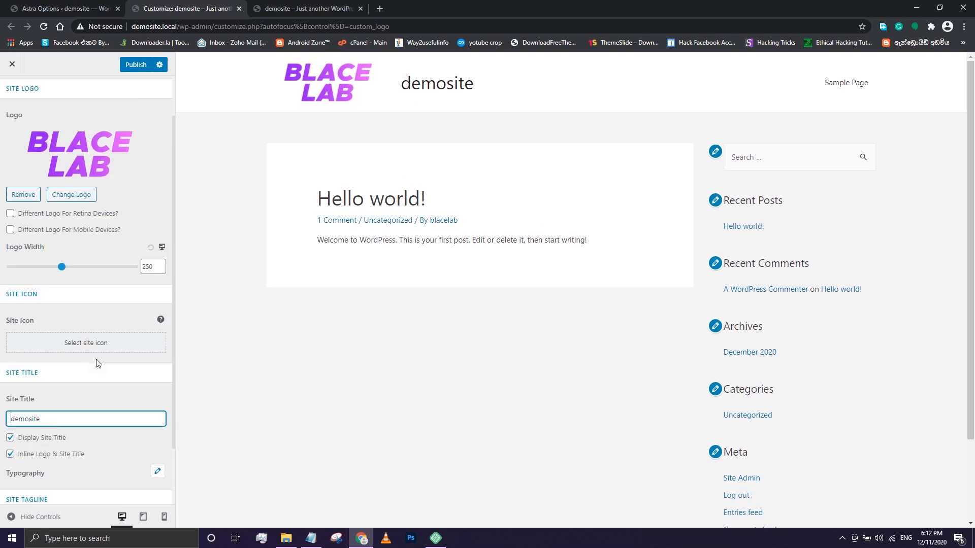
pyautogui.doubleClick(50, 348)
pyautogui.write('Bla')
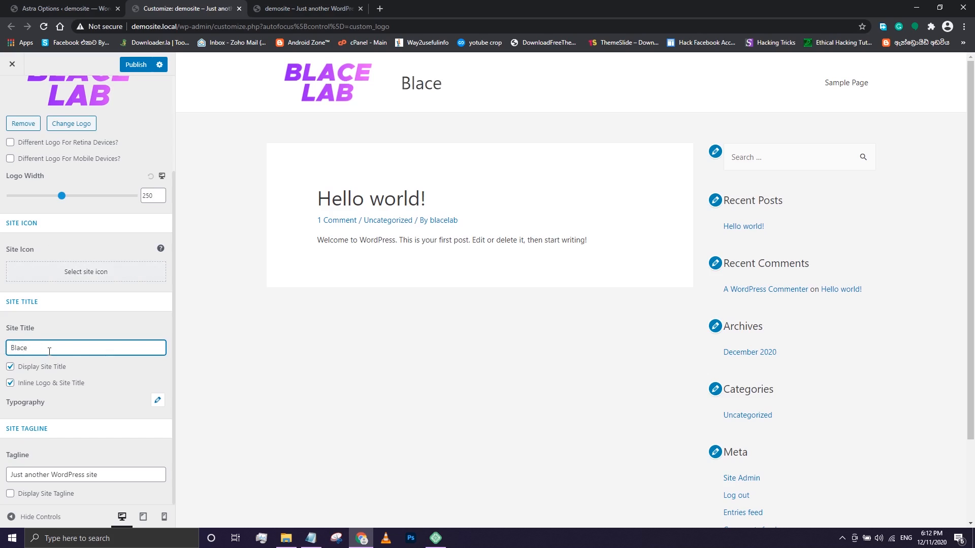
pyautogui.write('ce')
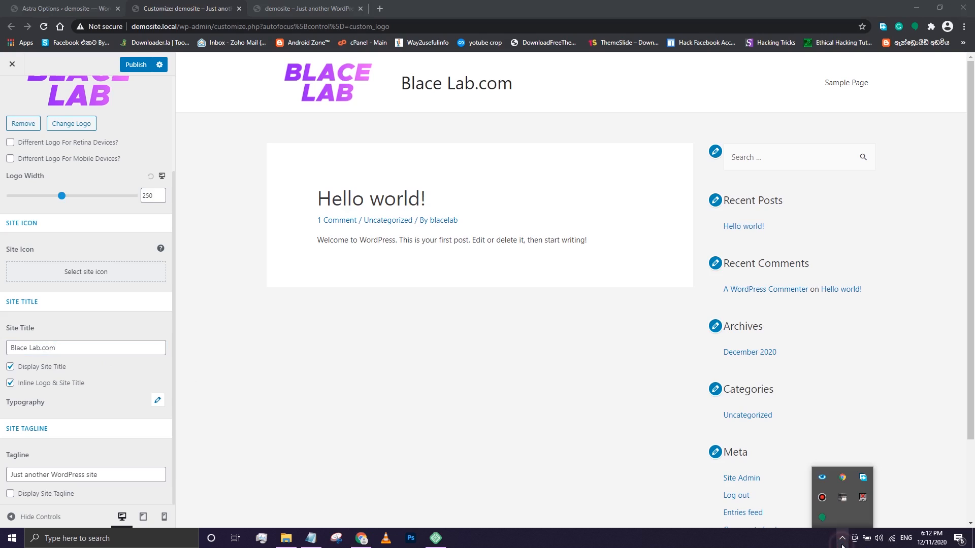
pyautogui.click(821, 498)
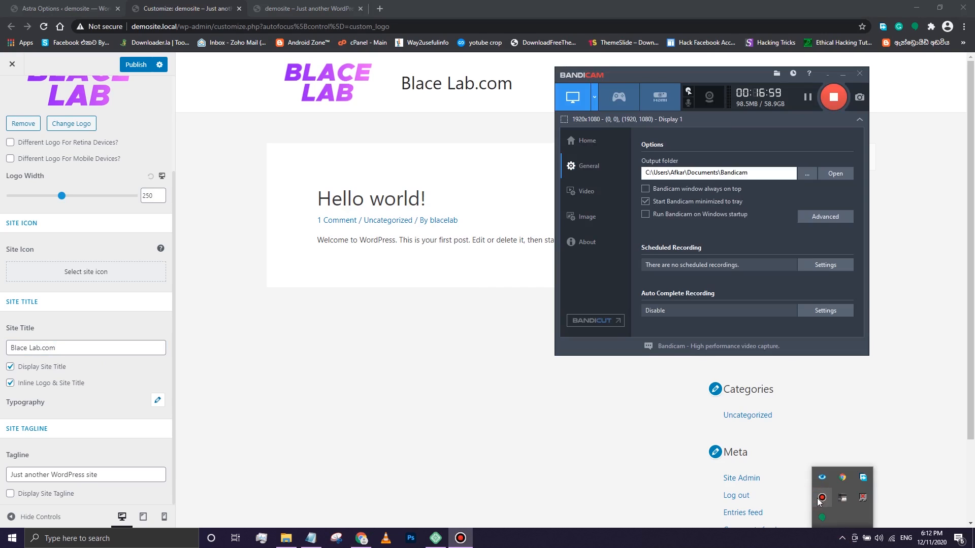
pyautogui.click(830, 75)
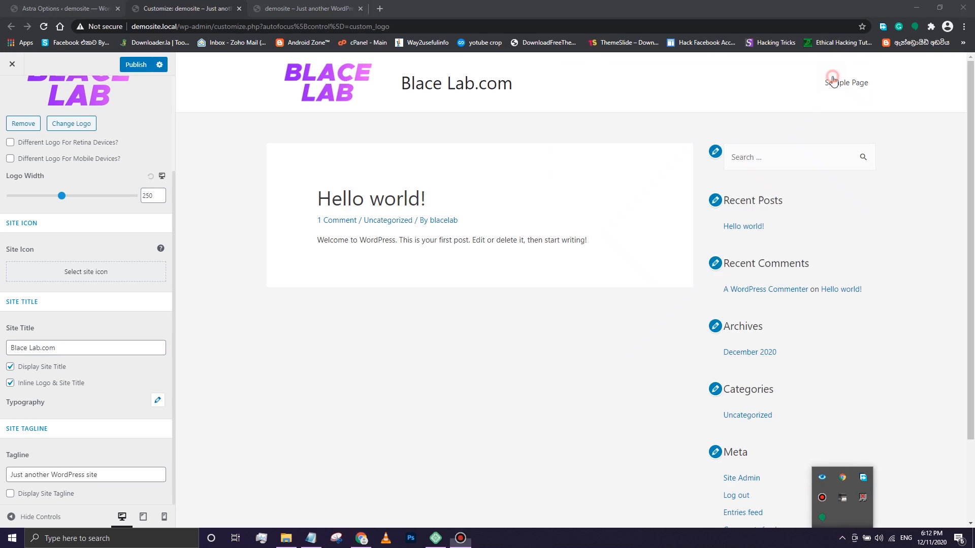
pyautogui.click(532, 407)
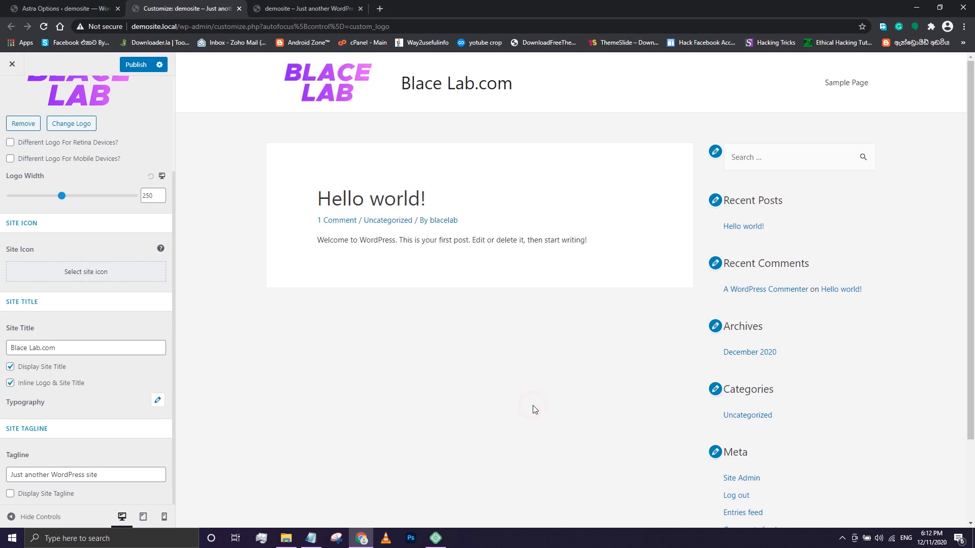
# - Publish the site identity changes and reload the site's home page to view them
pyautogui.click(136, 65)
pyautogui.click(285, 8)
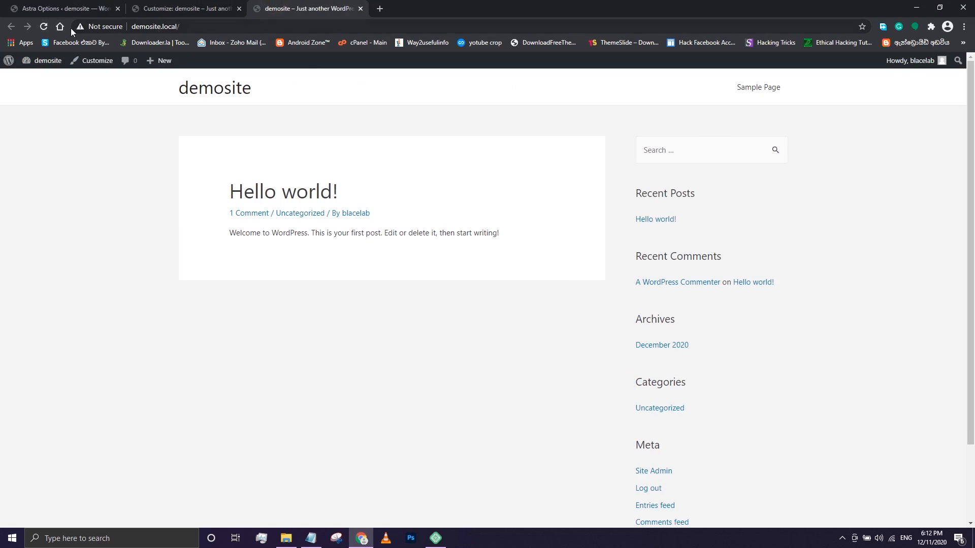
pyautogui.click(44, 26)
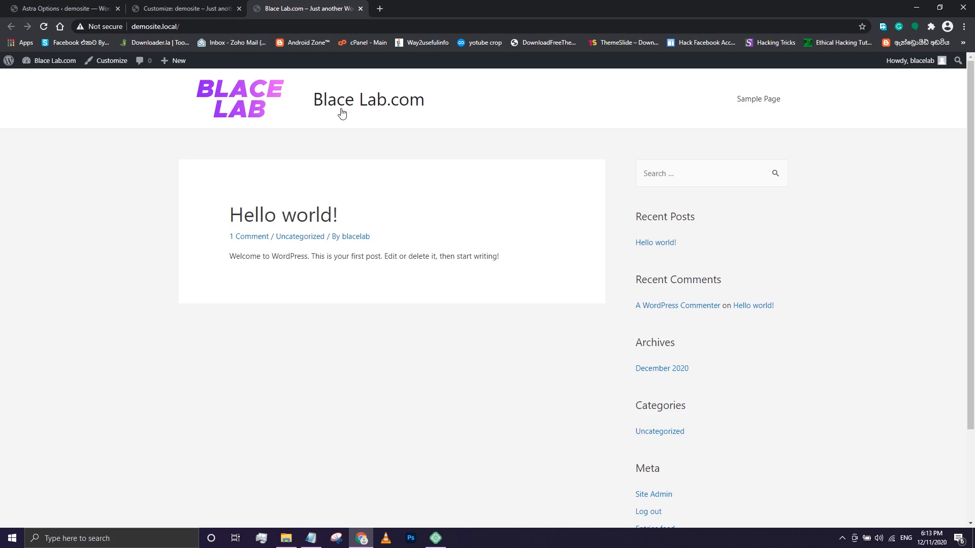
# - Return to the Astra Options page and look through its customizer links and Astra Pro options
pyautogui.click(186, 10)
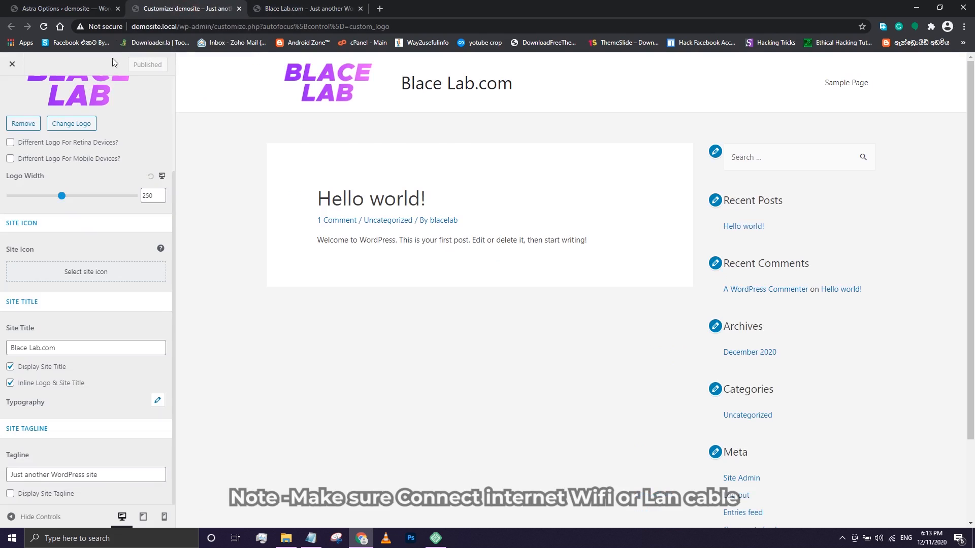
pyautogui.click(95, 5)
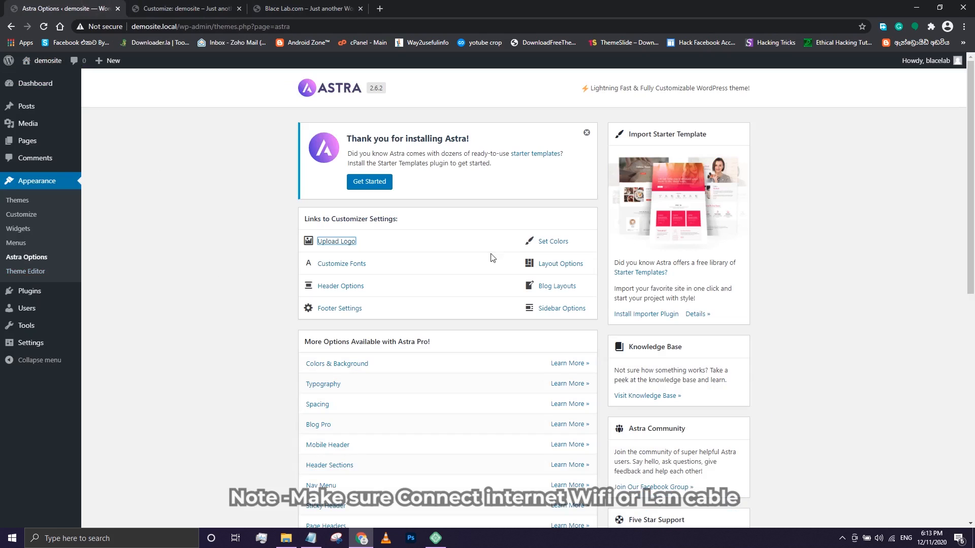
pyautogui.scroll(-5, 345, 351)
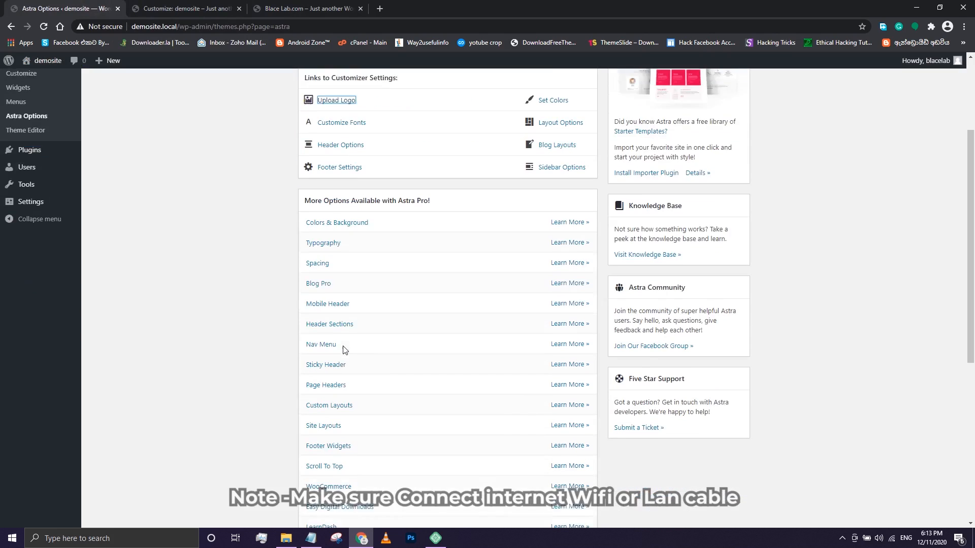
pyautogui.scroll(5, 350, 396)
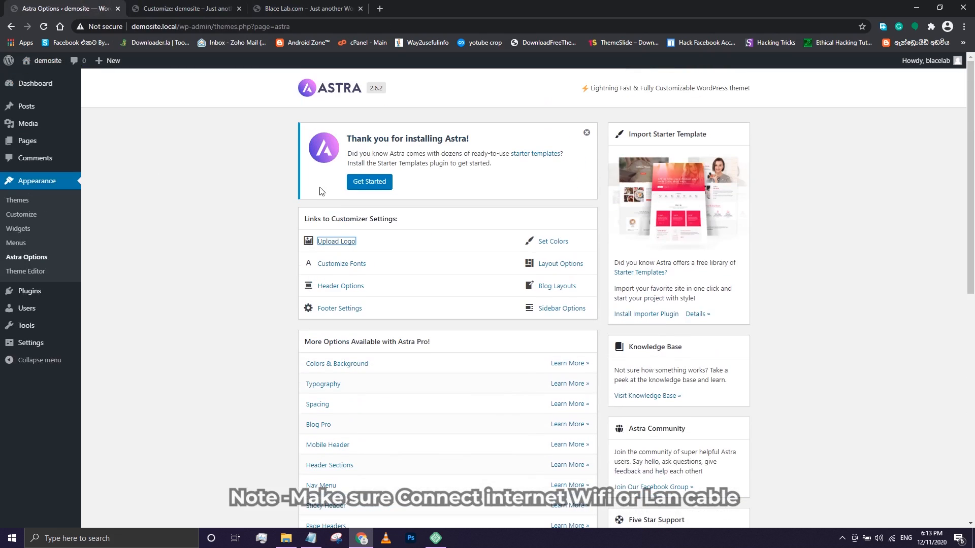
# - Search the plugin directory for "Elementor" and look over the plugins found
pyautogui.click(36, 298)
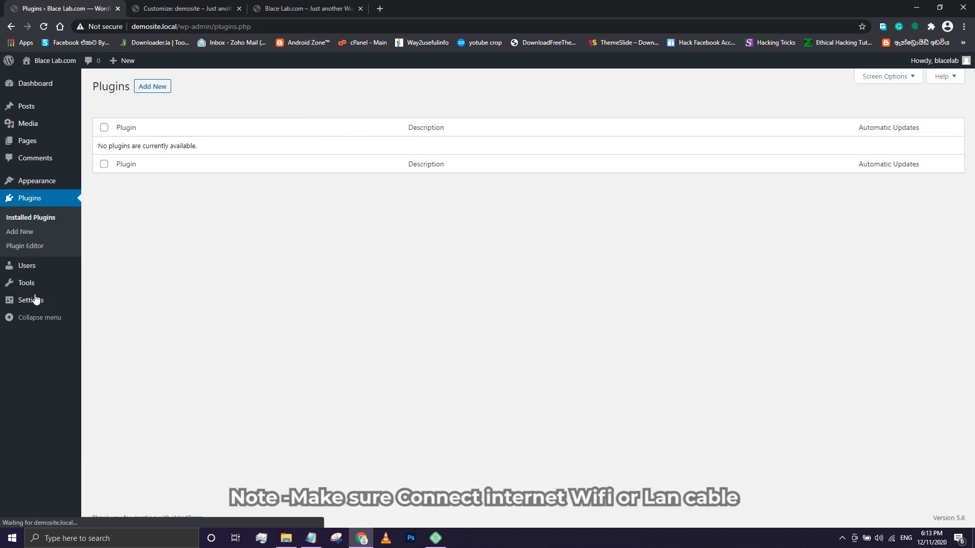
pyautogui.click(152, 91)
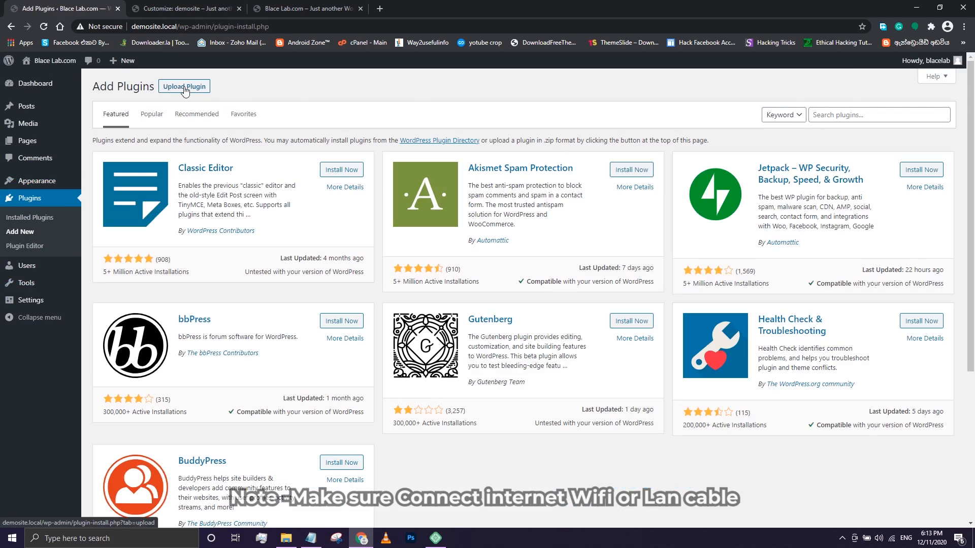
pyautogui.click(814, 111)
pyautogui.write('elemen')
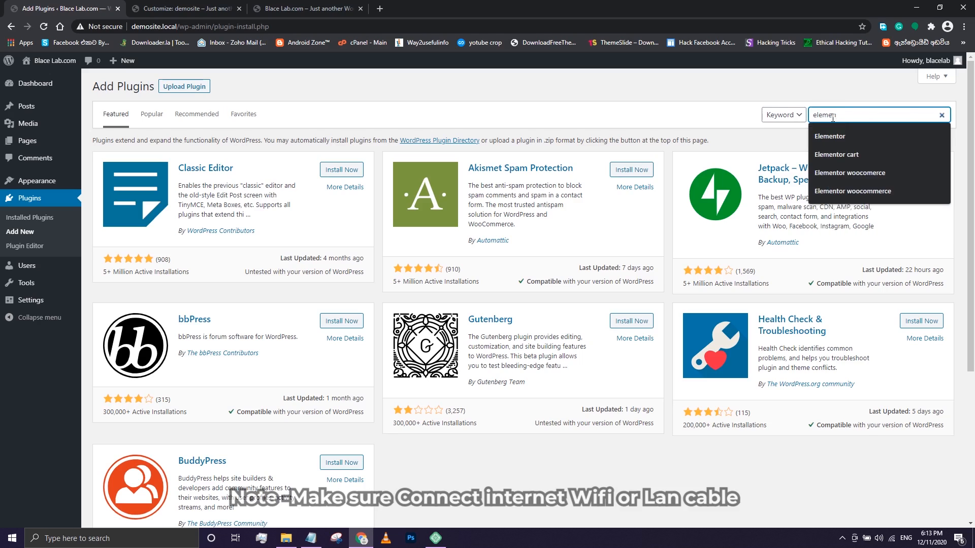
pyautogui.click(831, 137)
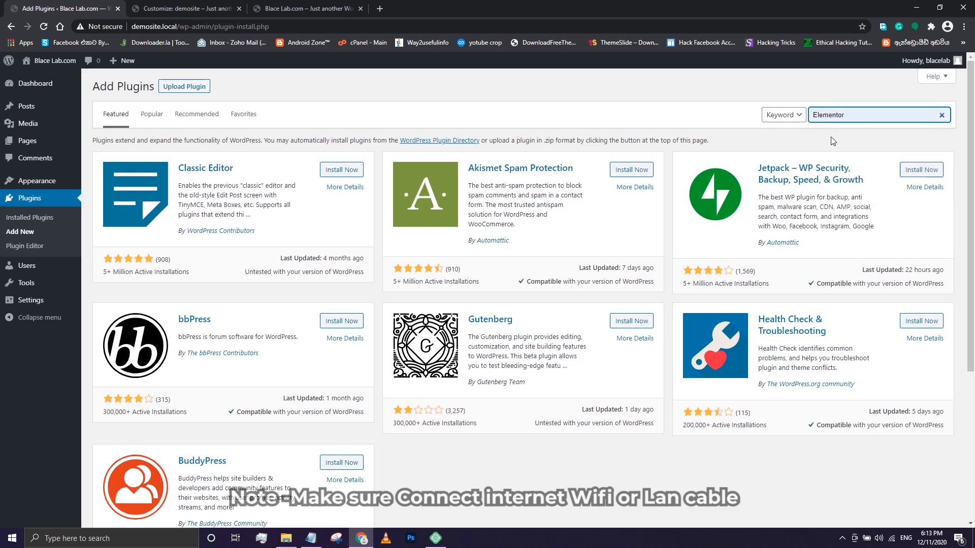
pyautogui.click(853, 120)
pyautogui.click(844, 132)
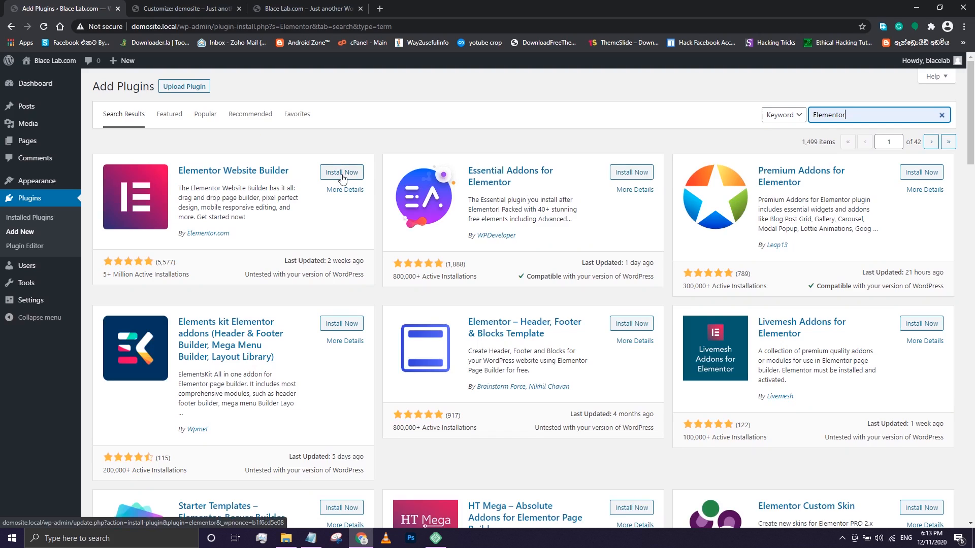
pyautogui.scroll(-4, 463, 350)
pyautogui.scroll(4, 734, 344)
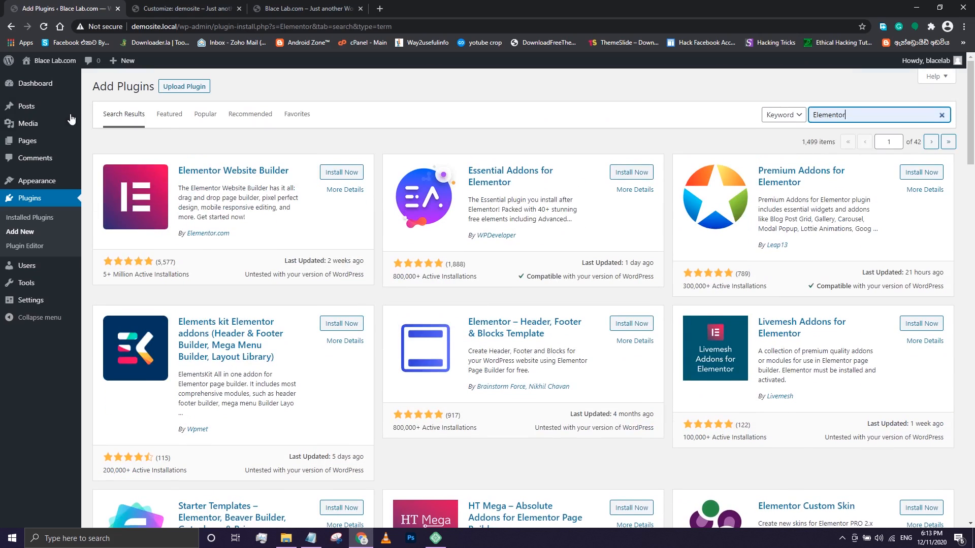
# - Return to the dashboard and revisit the site identity settings in the customizer
pyautogui.click(32, 83)
pyautogui.click(182, 9)
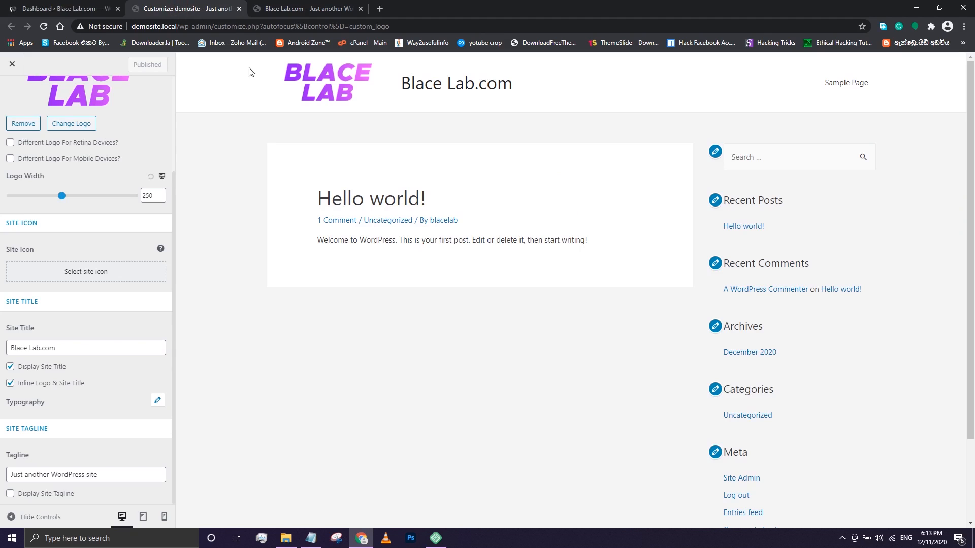
pyautogui.scroll(3, 148, 202)
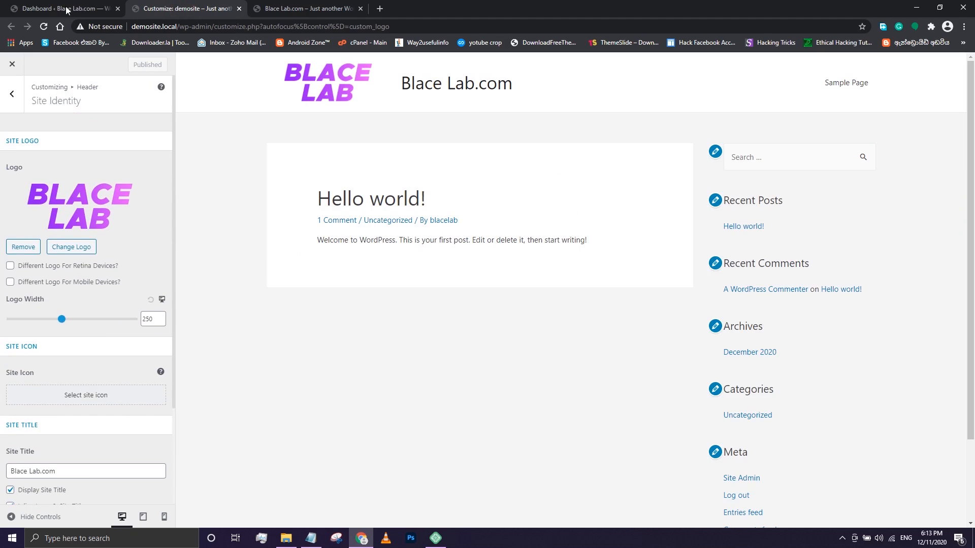
pyautogui.click(67, 9)
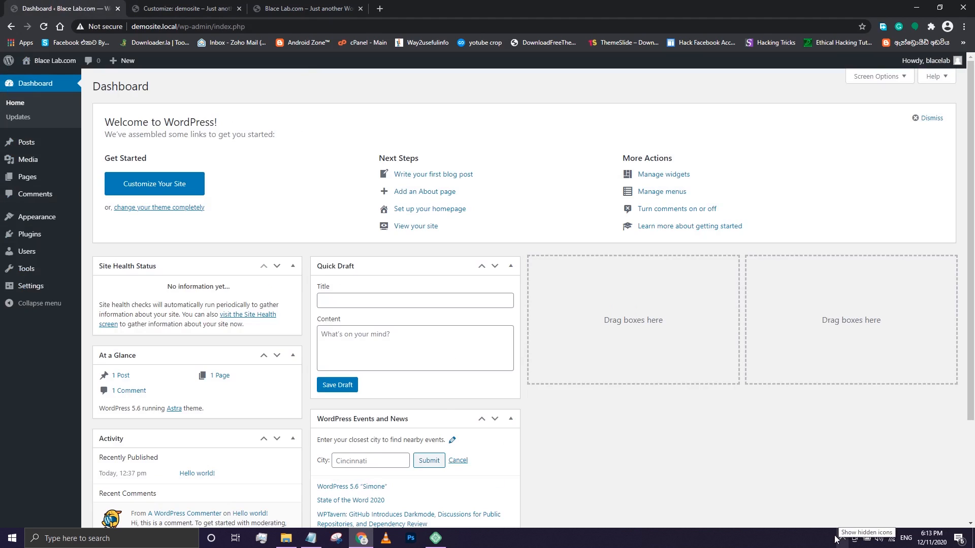
pyautogui.moveTo(47, 245)
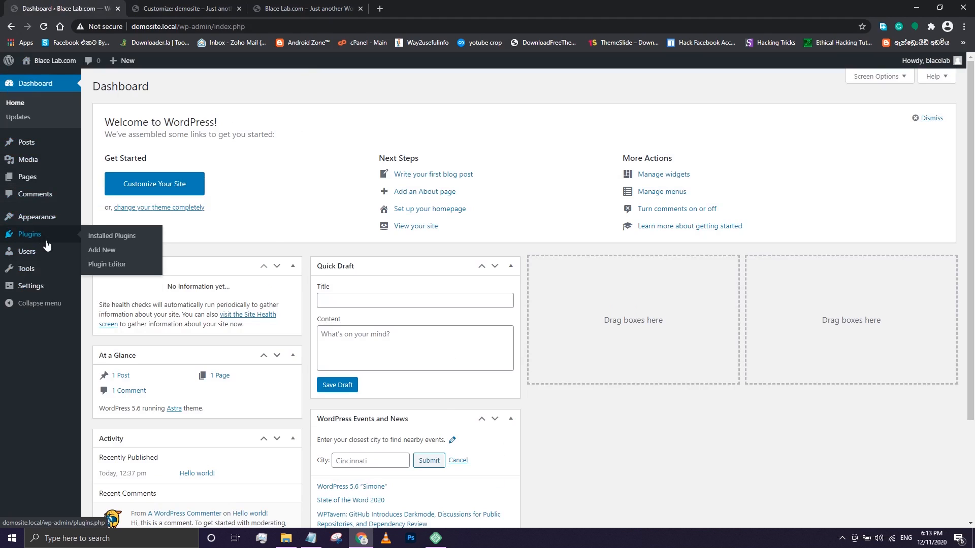
pyautogui.moveTo(45, 220)
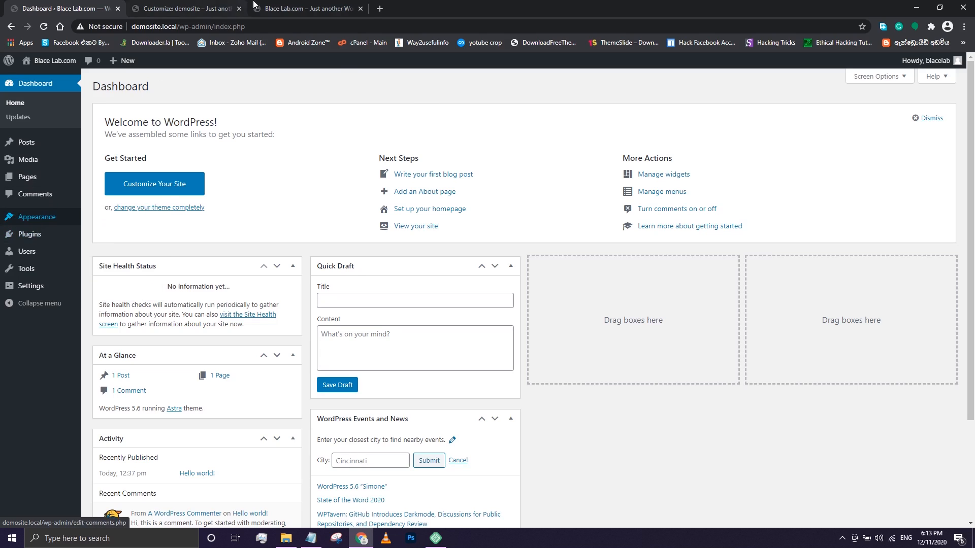
pyautogui.click(173, 8)
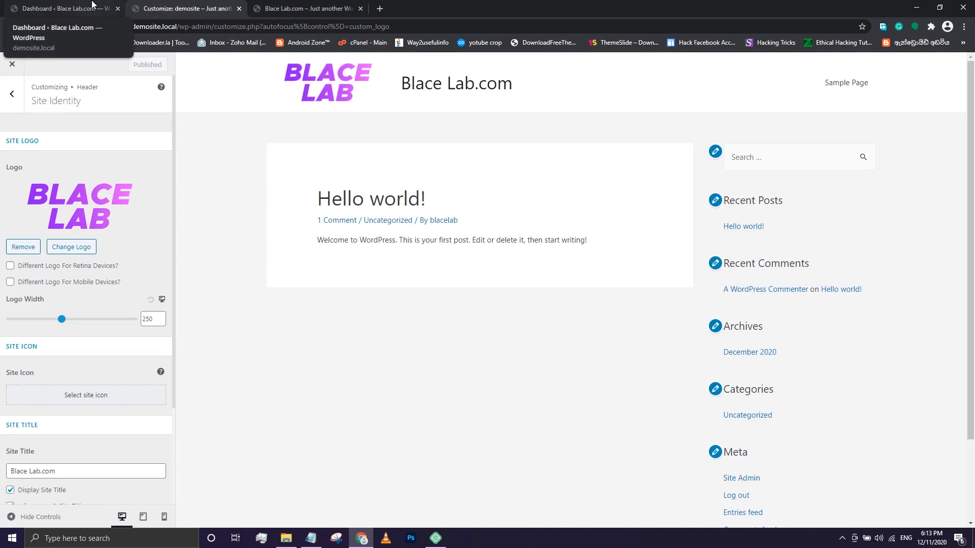
pyautogui.click(92, 5)
# - View the site's list of pages and its public home page
pyautogui.moveTo(43, 148)
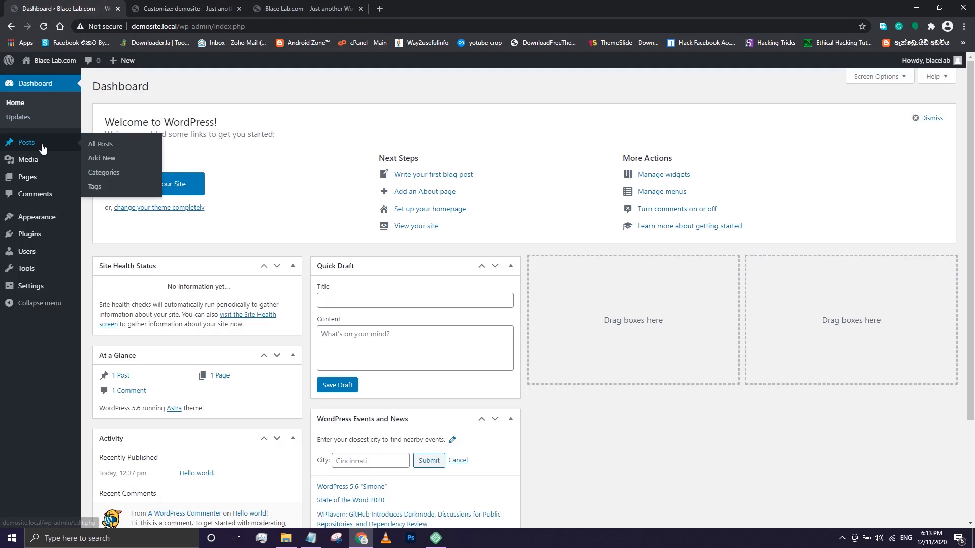
pyautogui.click(30, 177)
pyautogui.click(264, 6)
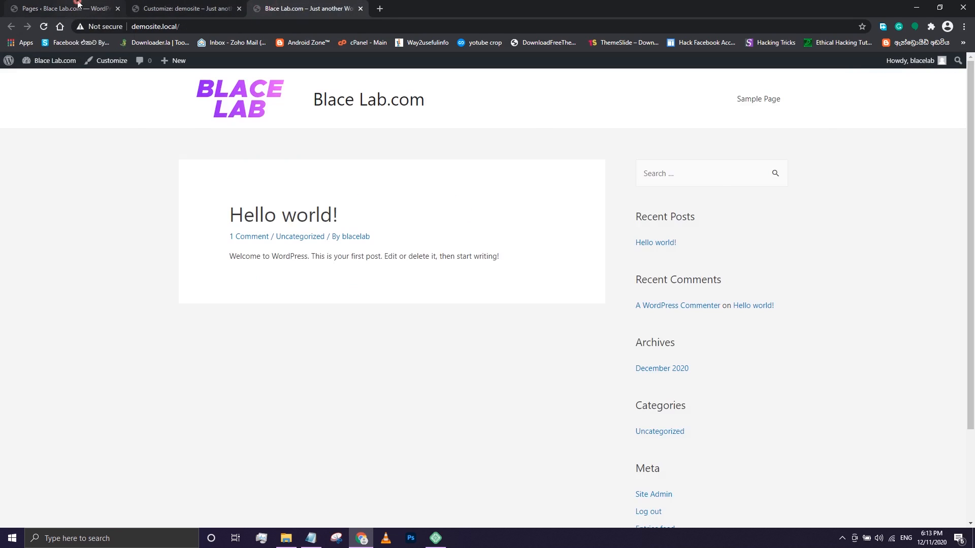
pyautogui.click(76, 7)
pyautogui.moveTo(192, 175)
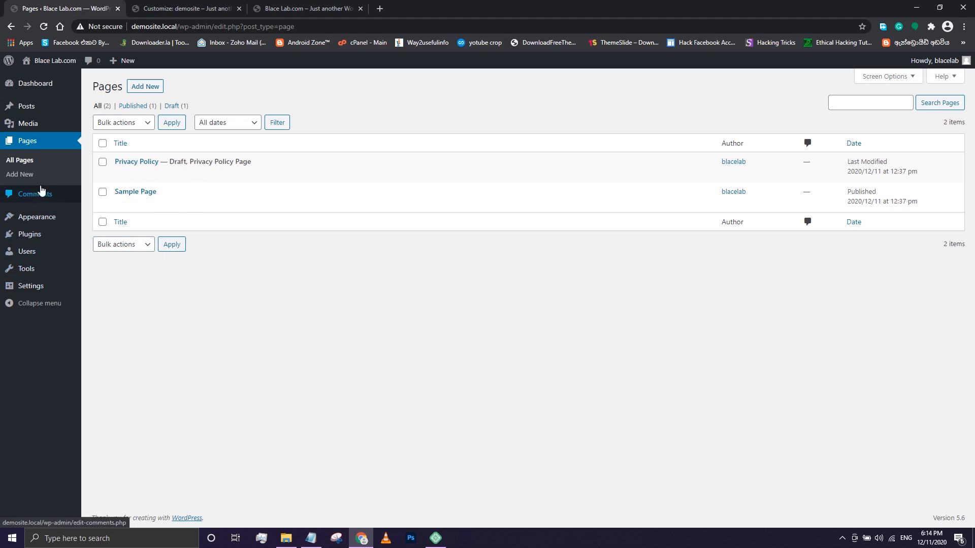
# - Search the plugin directory for "Elementor", then install and activate the Elementor Website Builder plugin
pyautogui.moveTo(47, 219)
pyautogui.moveTo(40, 238)
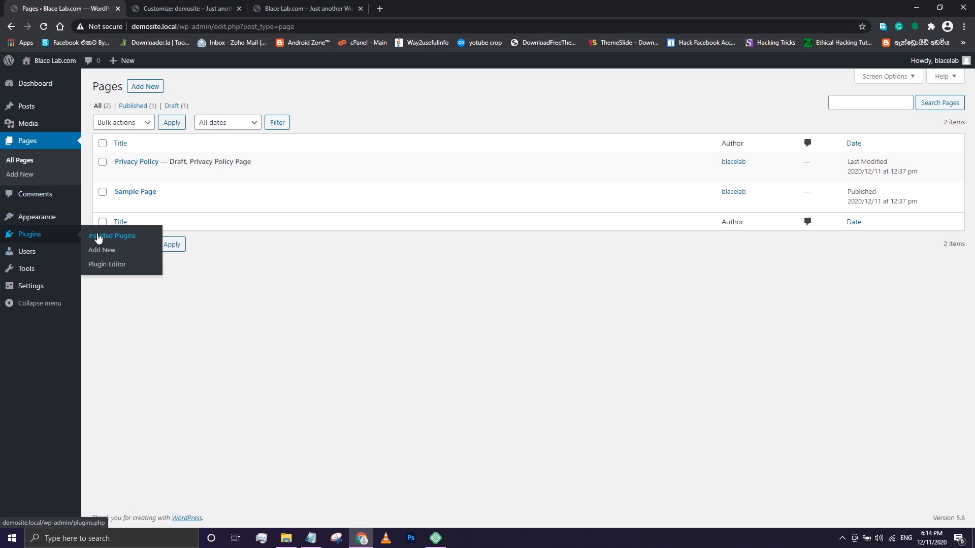
pyautogui.click(97, 250)
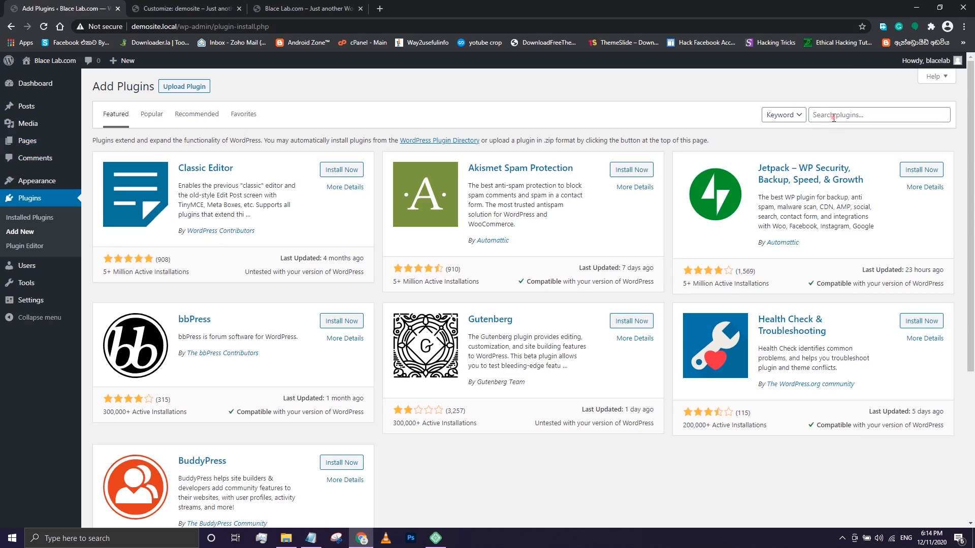
pyautogui.click(833, 116)
pyautogui.write('elem')
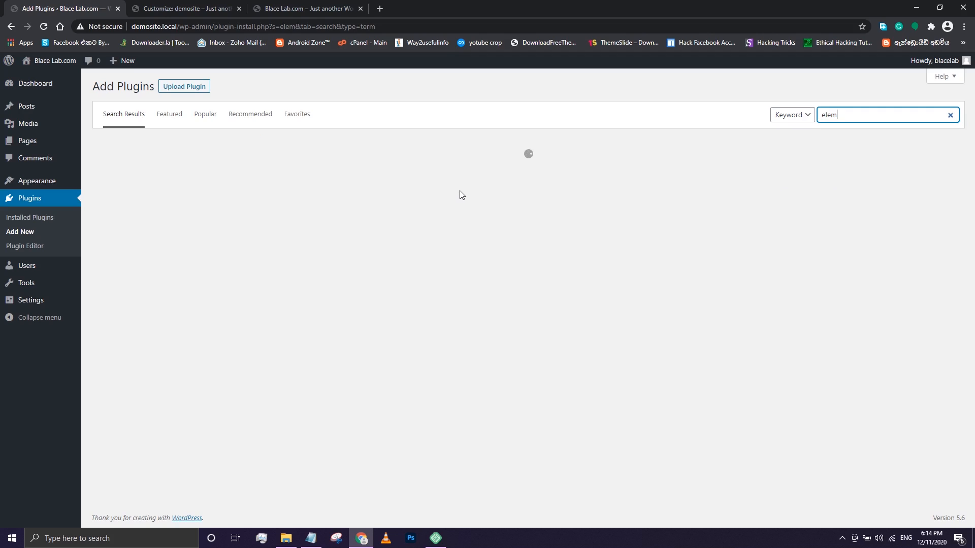
pyautogui.click(843, 115)
pyautogui.click(833, 137)
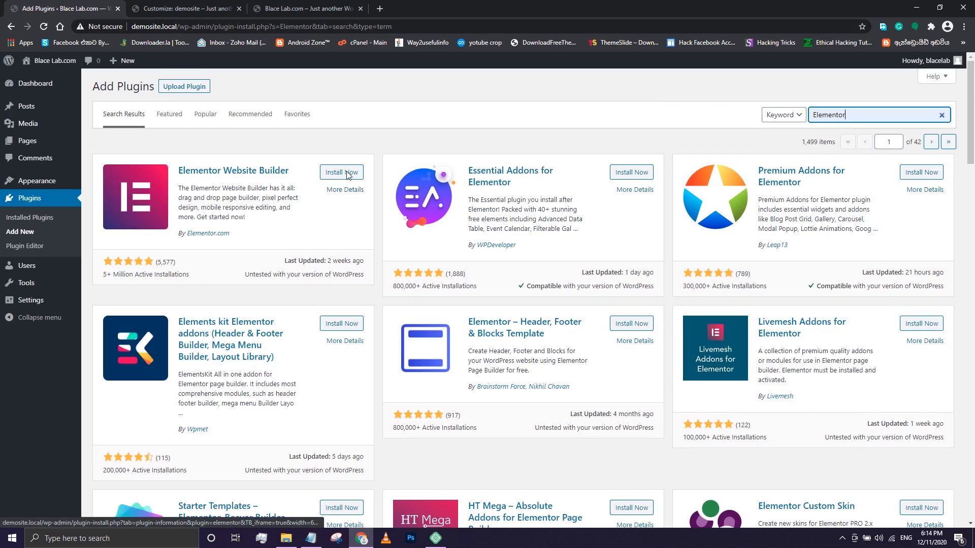
pyautogui.click(347, 174)
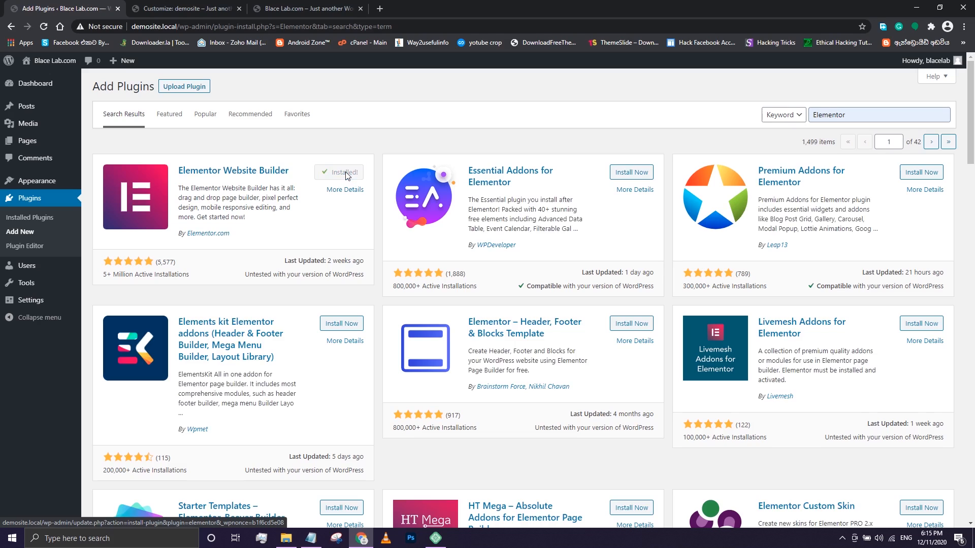
pyautogui.click(346, 173)
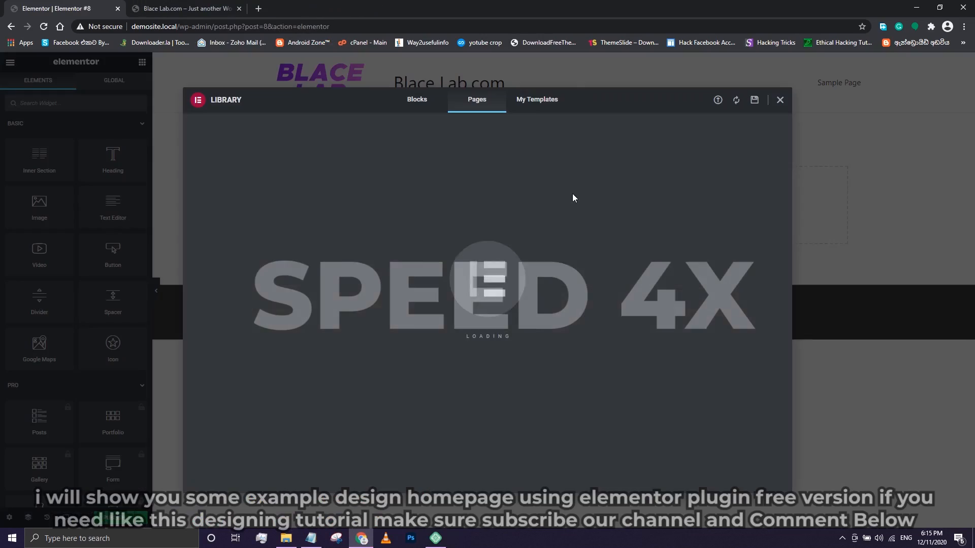
# - Browse the block and page templates in the Elementor library and close it
pyautogui.scroll(-3, 599, 203)
pyautogui.click(417, 102)
pyautogui.click(477, 100)
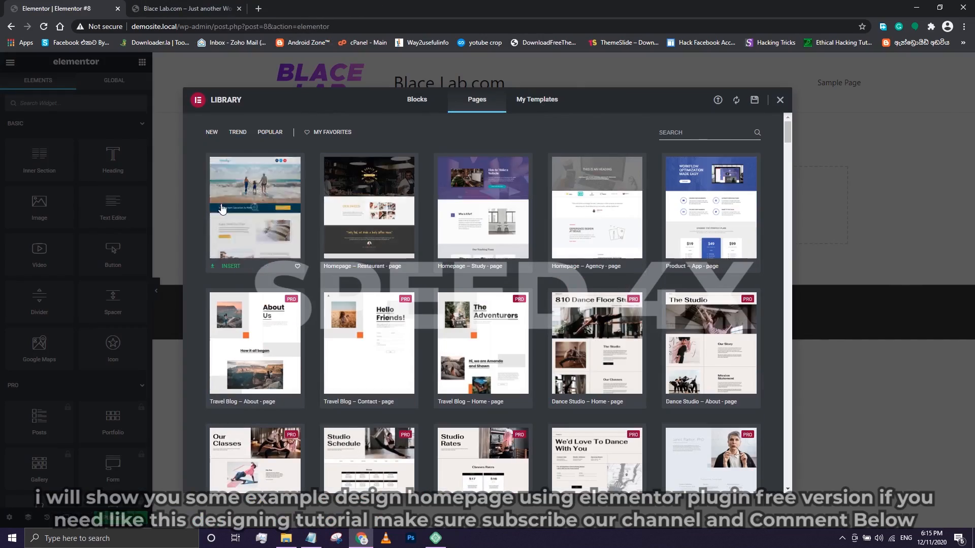
pyautogui.click(683, 264)
pyautogui.click(511, 277)
pyautogui.click(239, 9)
pyautogui.click(780, 100)
# - Search the Elementor widgets for "sli" and place a widget from the results on the page
pyautogui.click(551, 197)
pyautogui.click(143, 62)
pyautogui.write('sli')
pyautogui.click(124, 144)
pyautogui.moveTo(43, 142); pyautogui.dragTo(580, 126)
# - Design the Elementor page with a Blace Lab banner, a "Demo Site" heading with text, and a YouTube Channel image
pyautogui.click(76, 160)
pyautogui.click(537, 272)
pyautogui.click(237, 176)
pyautogui.doubleClick(336, 396)
pyautogui.doubleClick(311, 235)
pyautogui.moveTo(665, 167); pyautogui.dragTo(665, 264)
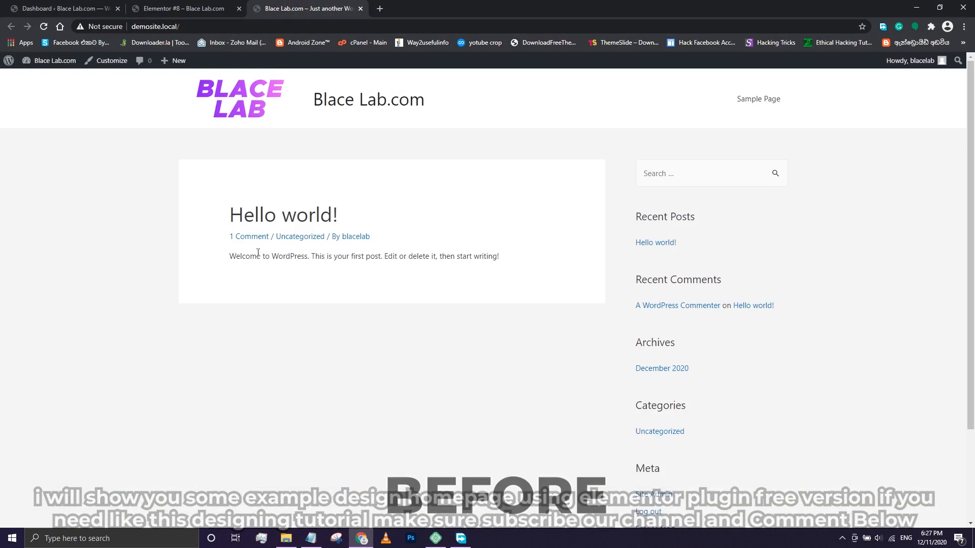
# - Compare the original home page with the page designed in Elementor from header to footer
pyautogui.scroll(-1, 527, 265)
pyautogui.scroll(1, 693, 224)
pyautogui.click(184, 9)
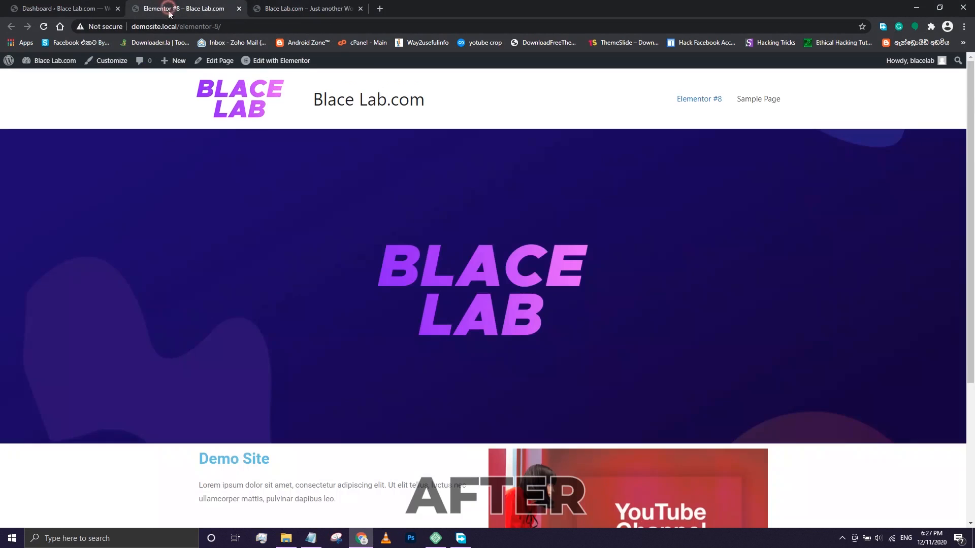
pyautogui.scroll(-4, 395, 275)
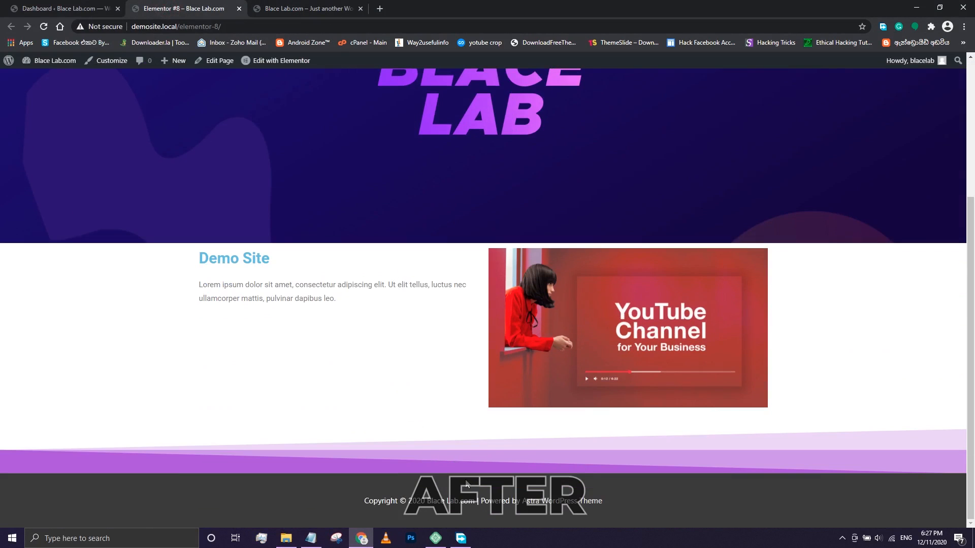
pyautogui.scroll(4, 321, 169)
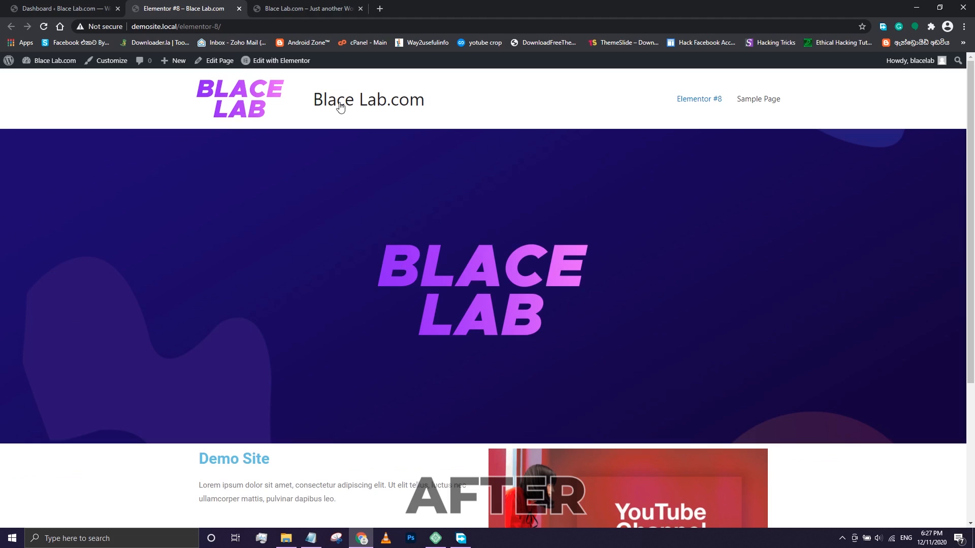
pyautogui.scroll(-4, 521, 316)
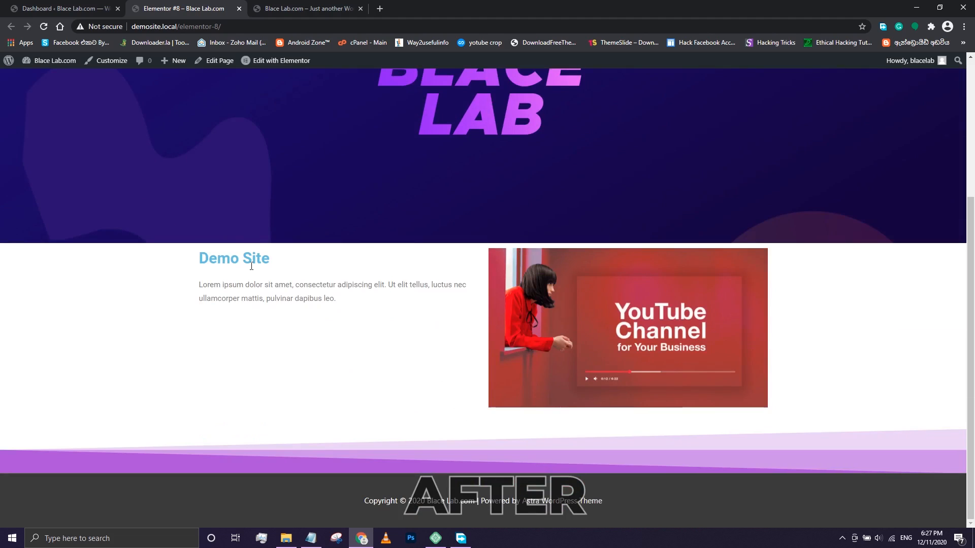
pyautogui.scroll(4, 260, 293)
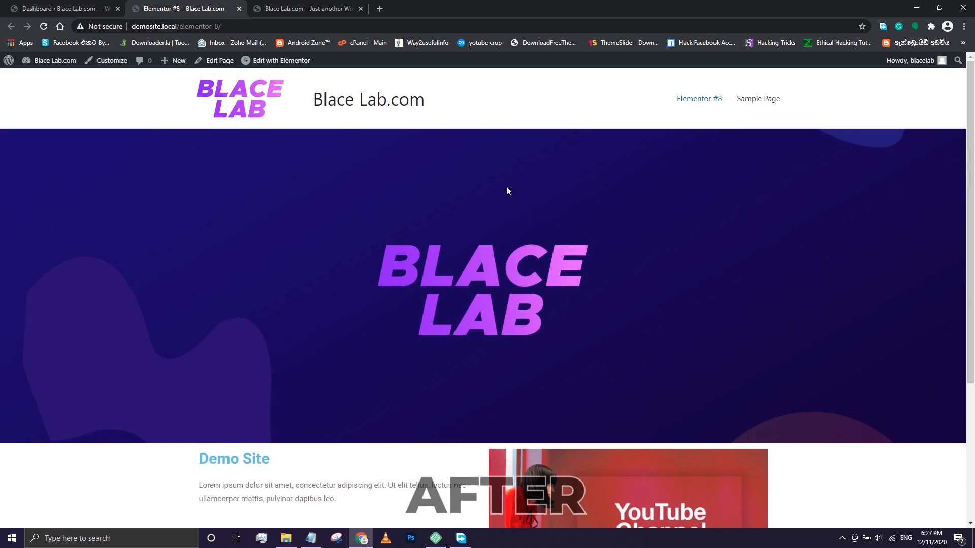
pyautogui.scroll(-4, 412, 315)
pyautogui.scroll(4, 449, 326)
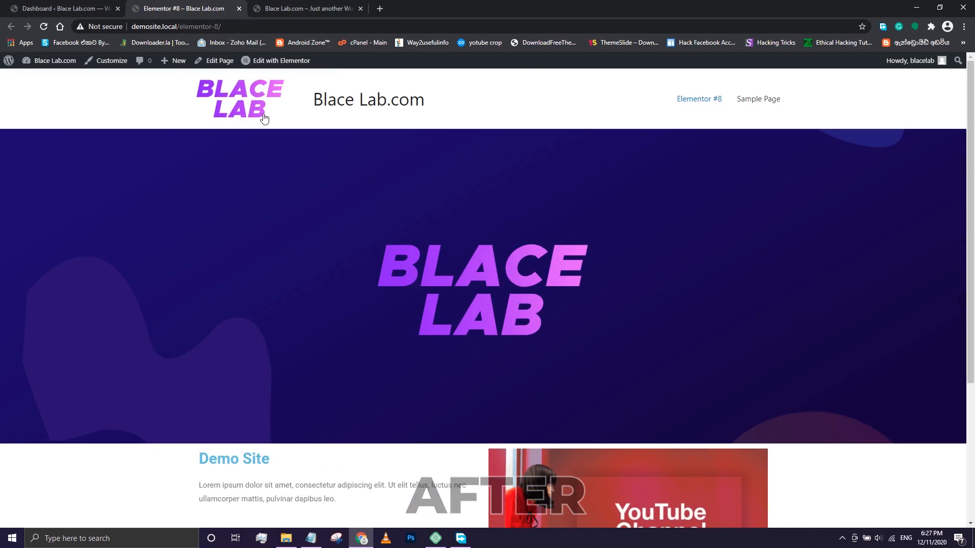
# - Switch to Local, open the demosite home page from there, and close it to return to Local
pyautogui.click(907, 9)
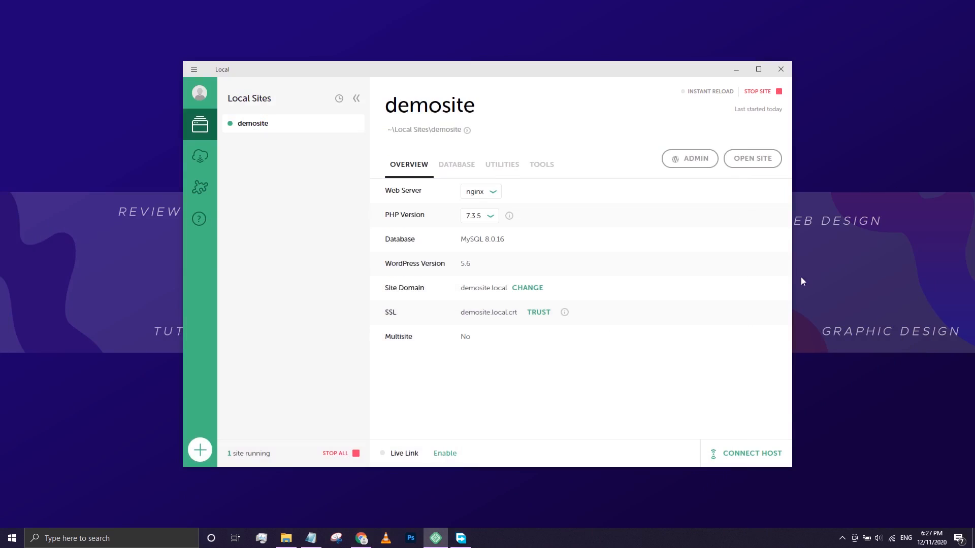
pyautogui.click(766, 160)
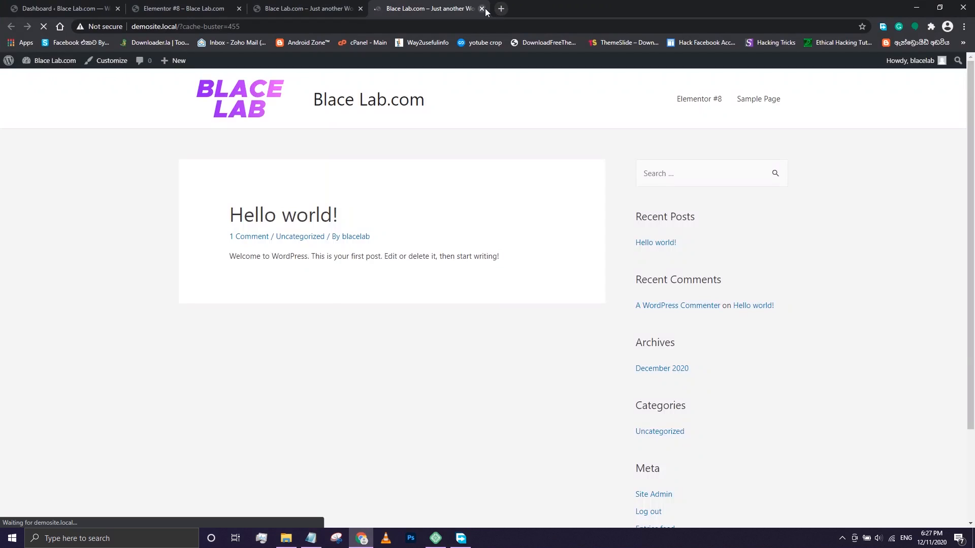
pyautogui.click(484, 9)
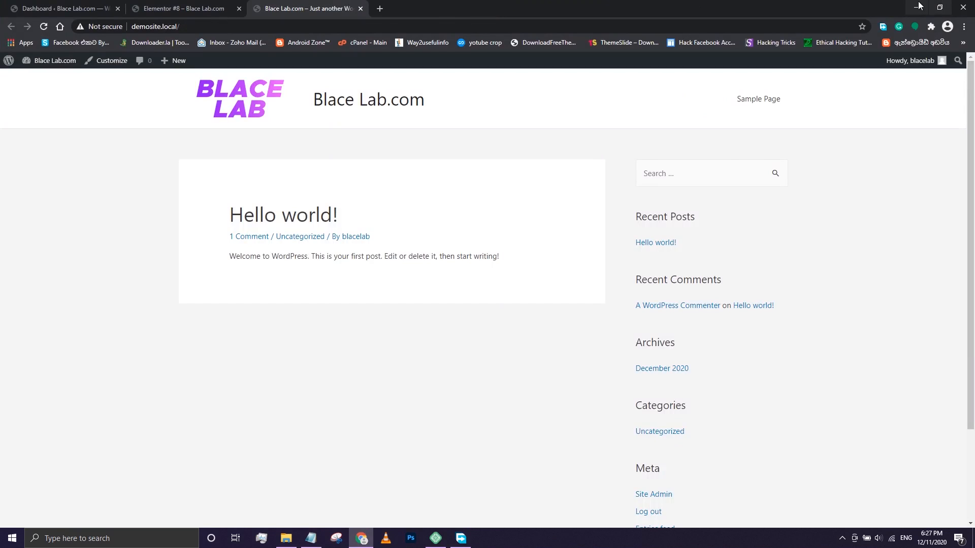
pyautogui.click(917, 7)
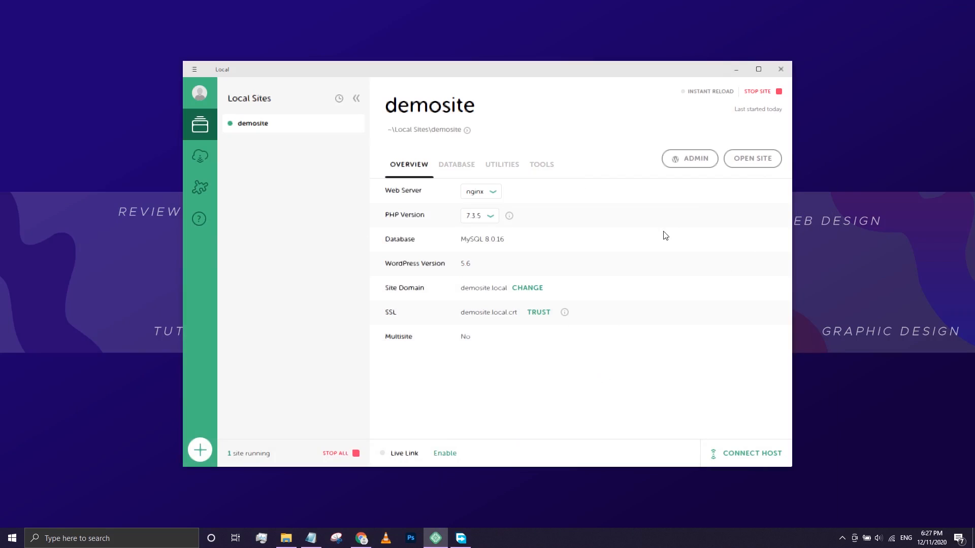
# - Look through demosite's database, utilities and tools information in Local, return to its overview, and minimize Local
pyautogui.click(466, 165)
pyautogui.click(501, 165)
pyautogui.click(532, 167)
pyautogui.click(397, 167)
pyautogui.click(734, 71)
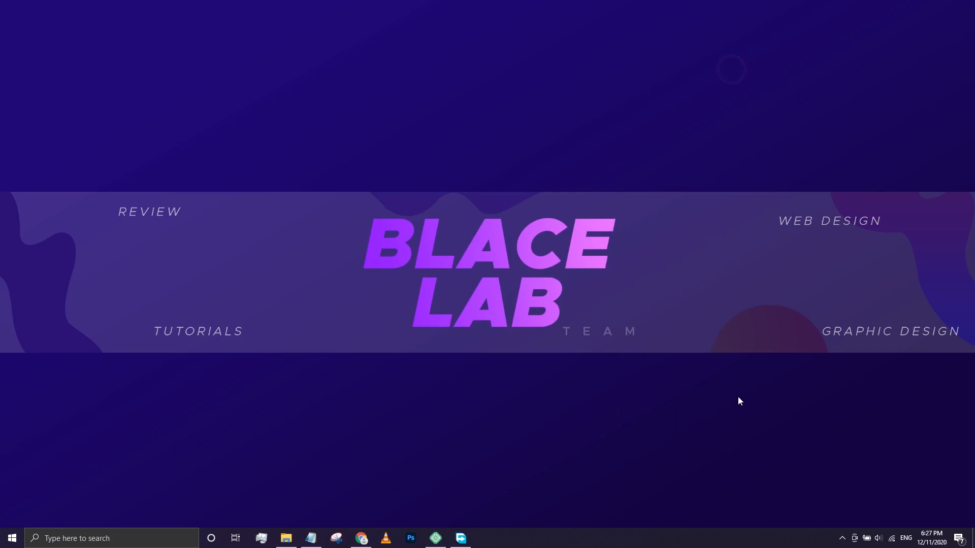